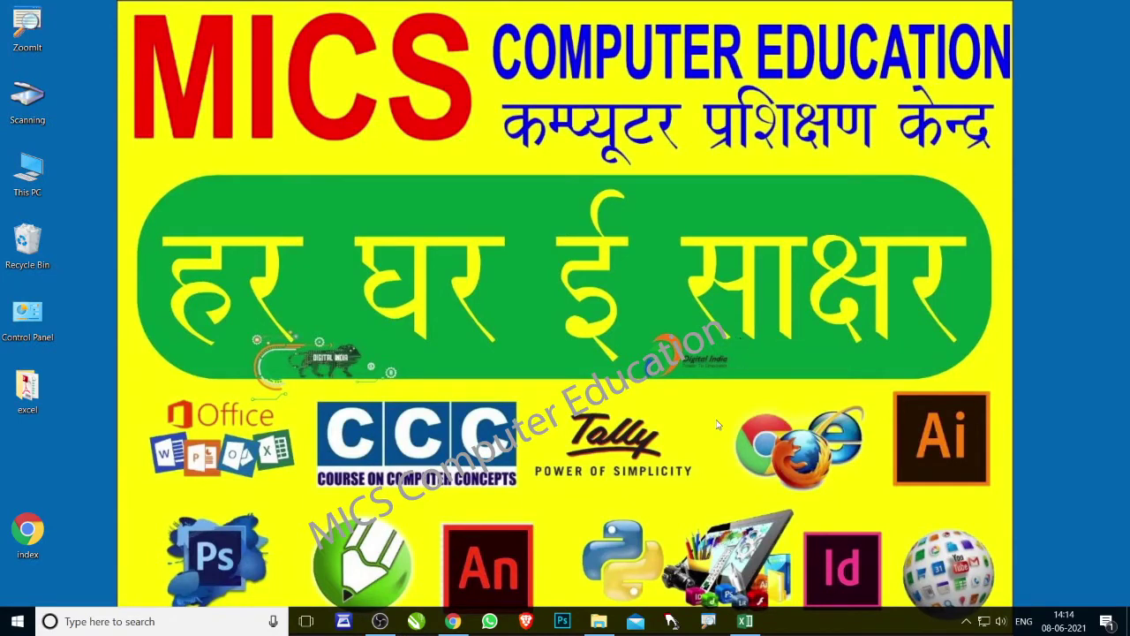
# Restore the Excel-Practice Sheet MICS workbook from the taskbar to show the ABC STORE table
pyautogui.click(745, 621)
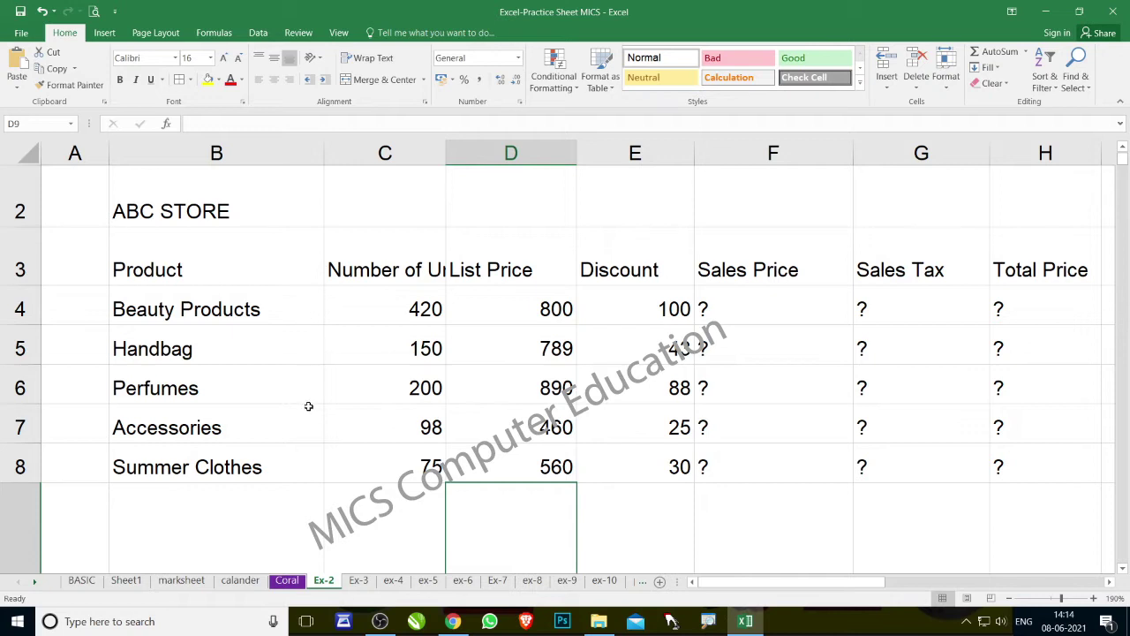
pyautogui.click(839, 205)
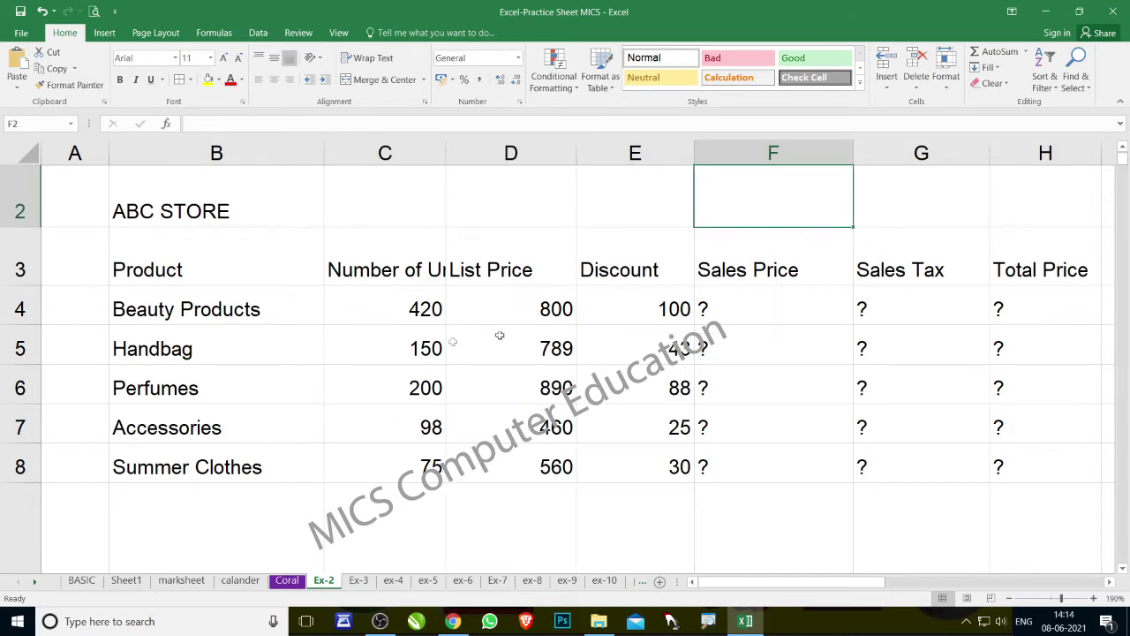
pyautogui.click(209, 530)
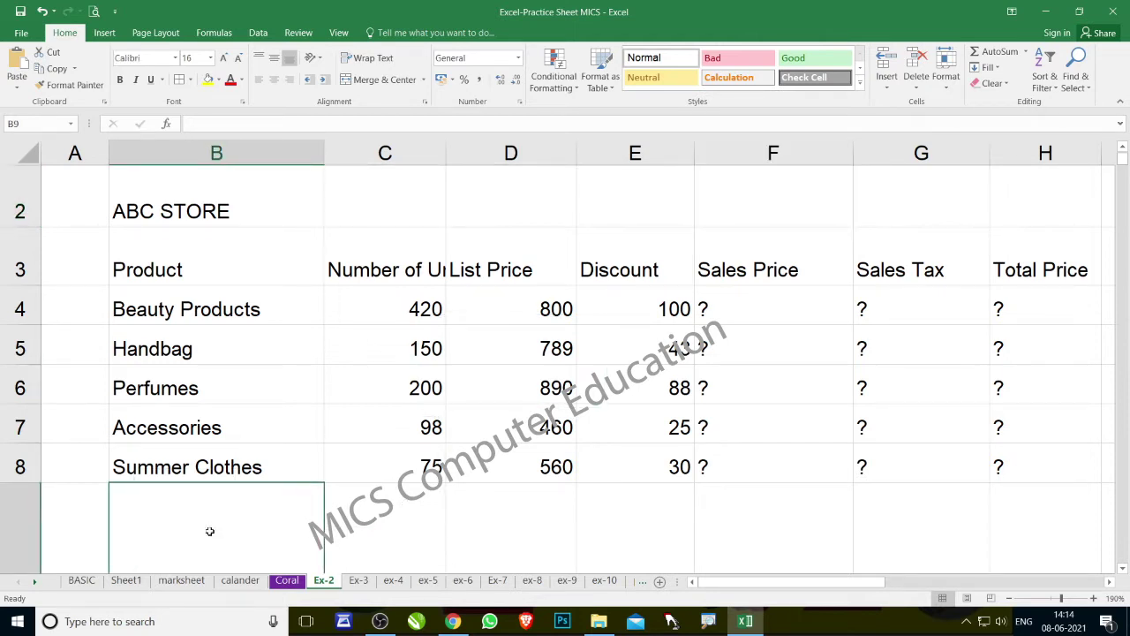
pyautogui.scroll(-1, 209, 530)
pyautogui.scroll(-3, 290, 469)
pyautogui.scroll(1, 291, 469)
pyautogui.scroll(1, 288, 474)
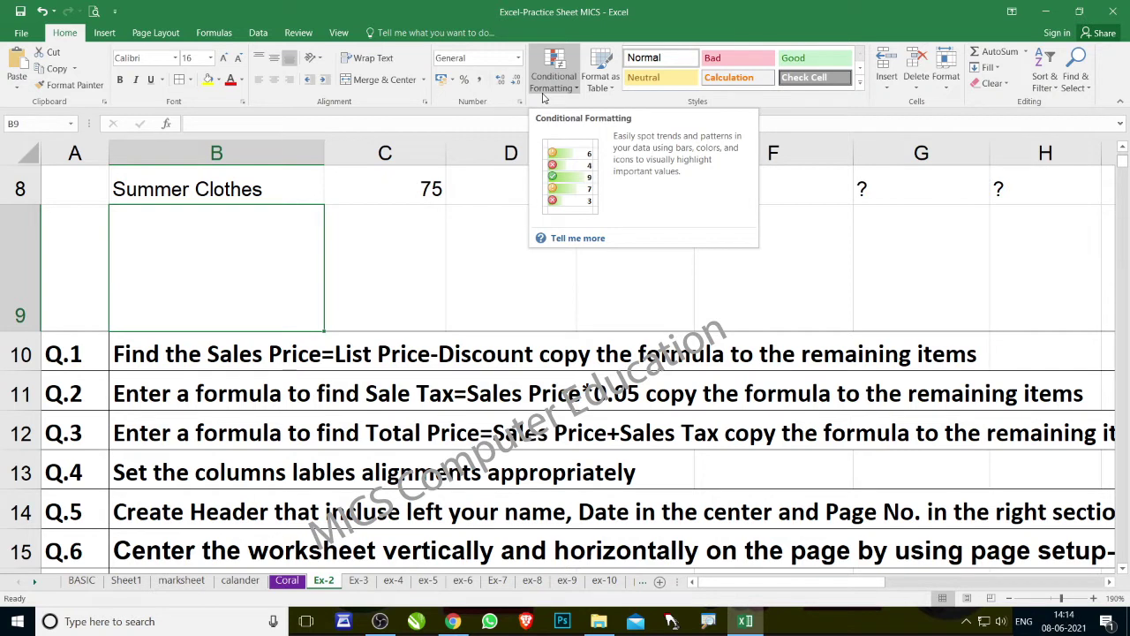
pyautogui.click(497, 252)
pyautogui.scroll(2, 521, 271)
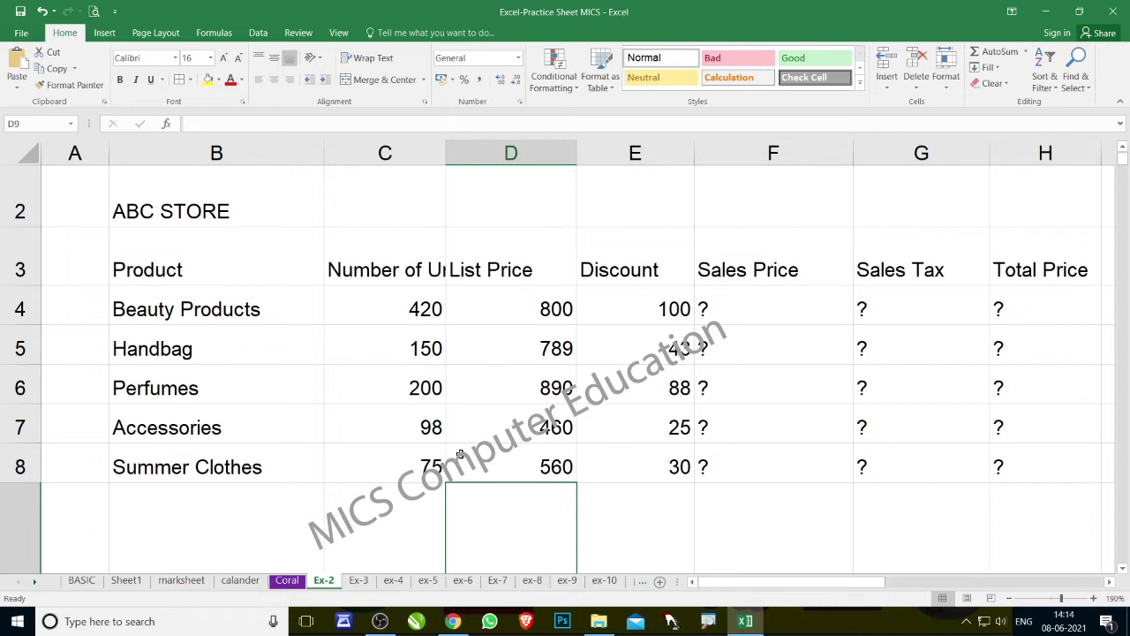
pyautogui.click(504, 401)
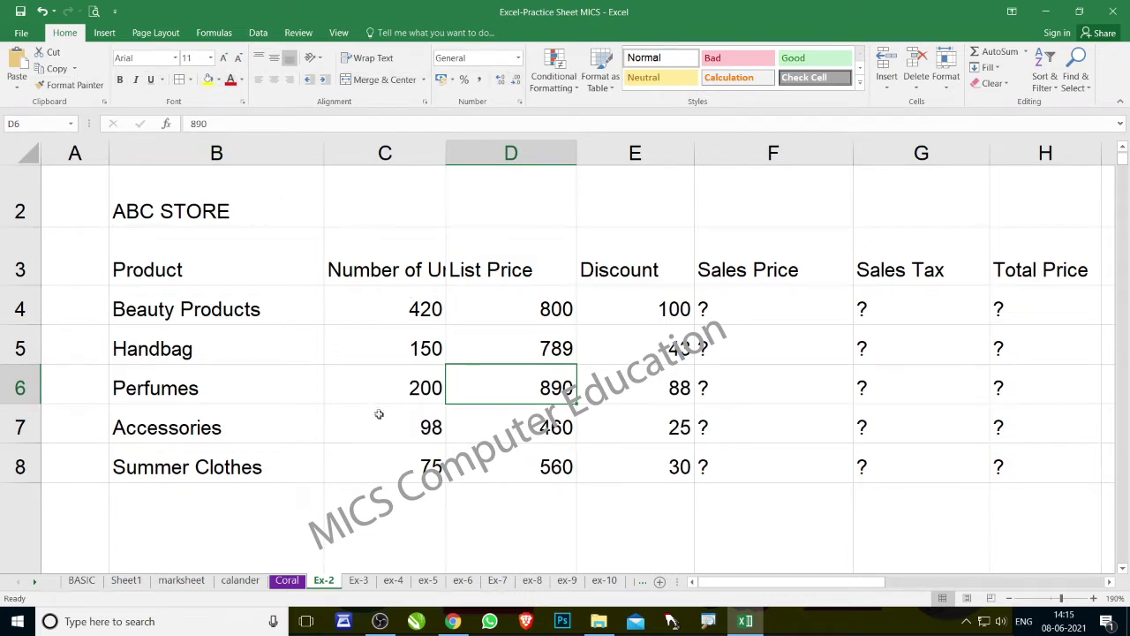
pyautogui.scroll(-1, 377, 414)
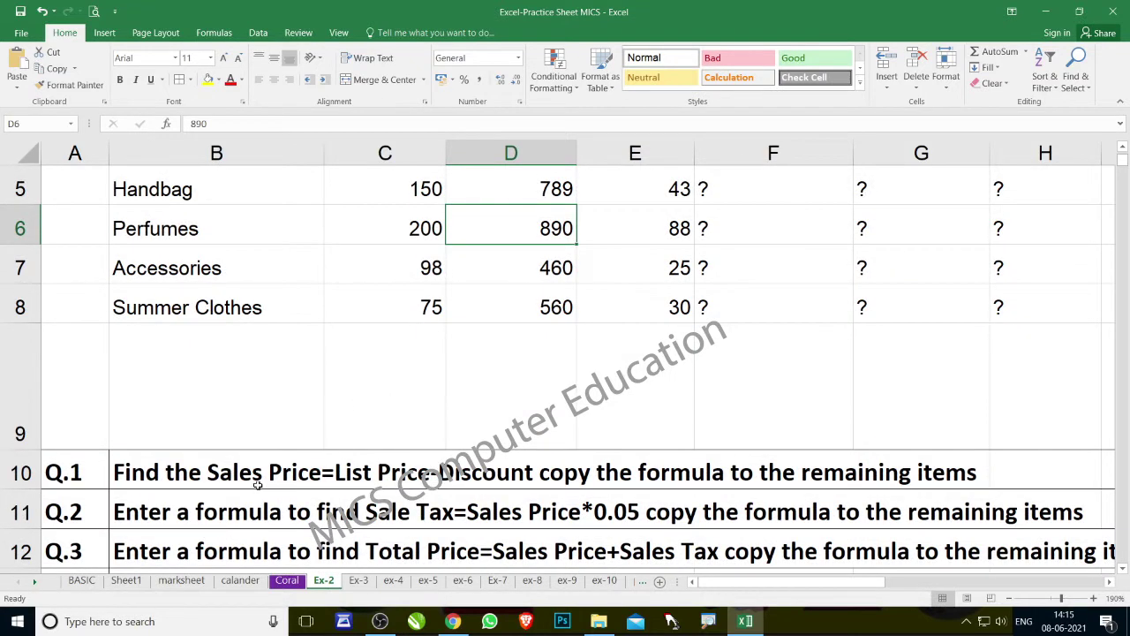
pyautogui.scroll(-1, 262, 484)
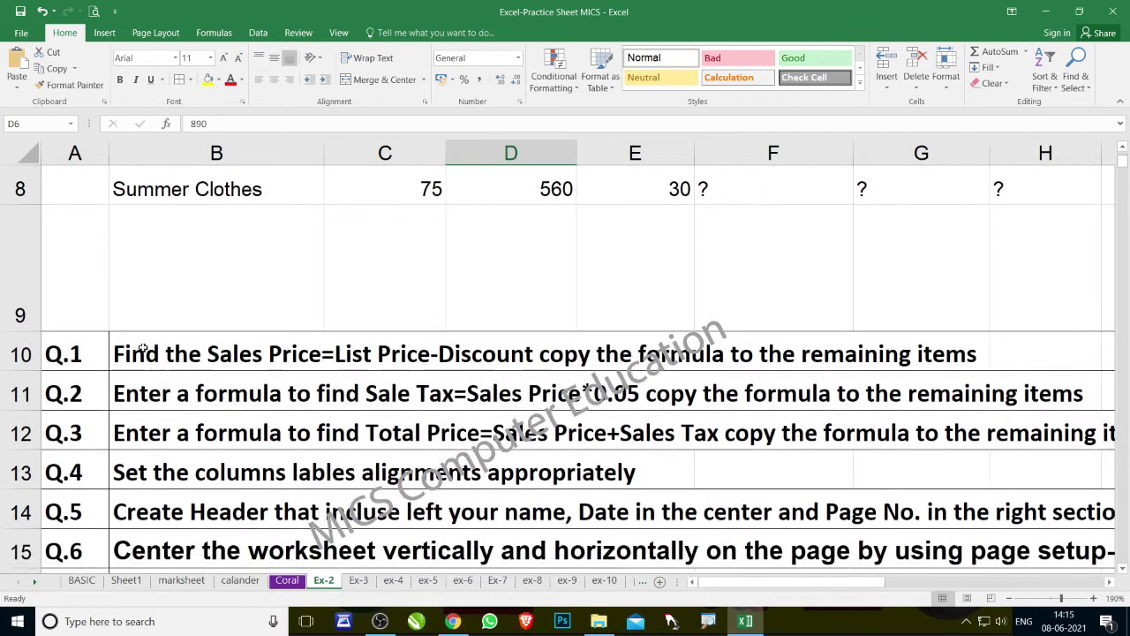
pyautogui.click(135, 359)
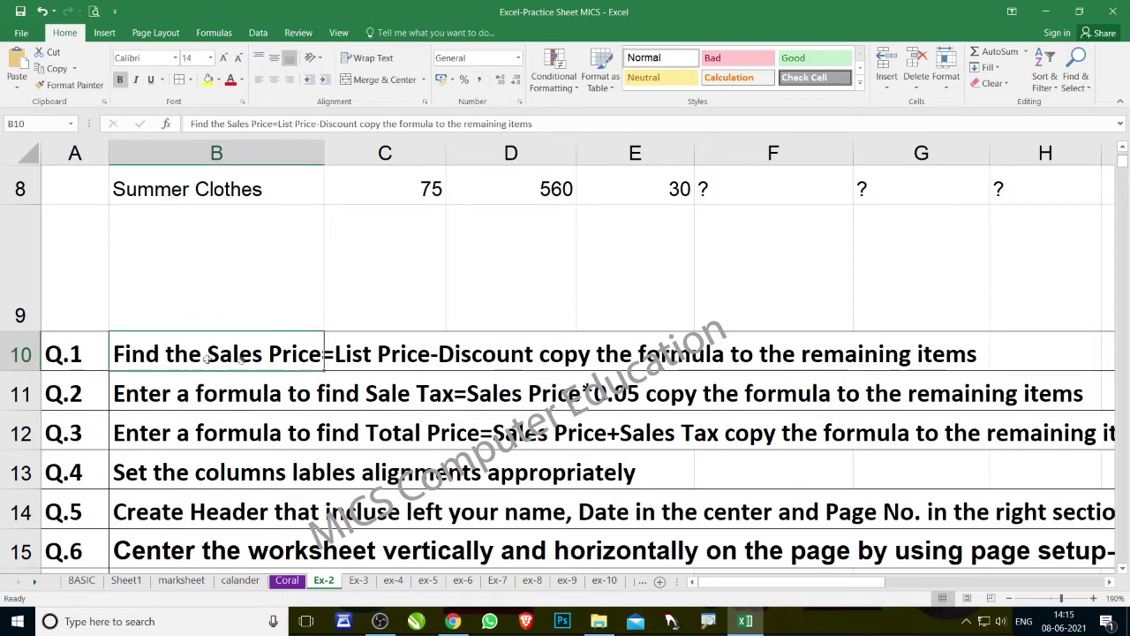
pyautogui.click(488, 360)
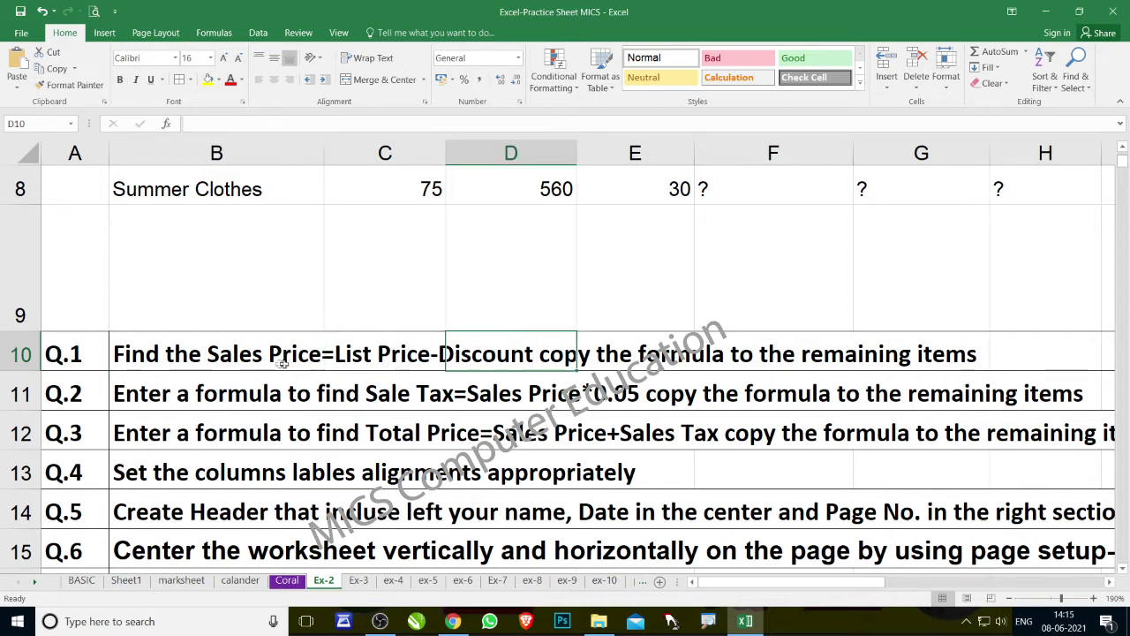
pyautogui.click(289, 357)
pyautogui.scroll(1, 313, 349)
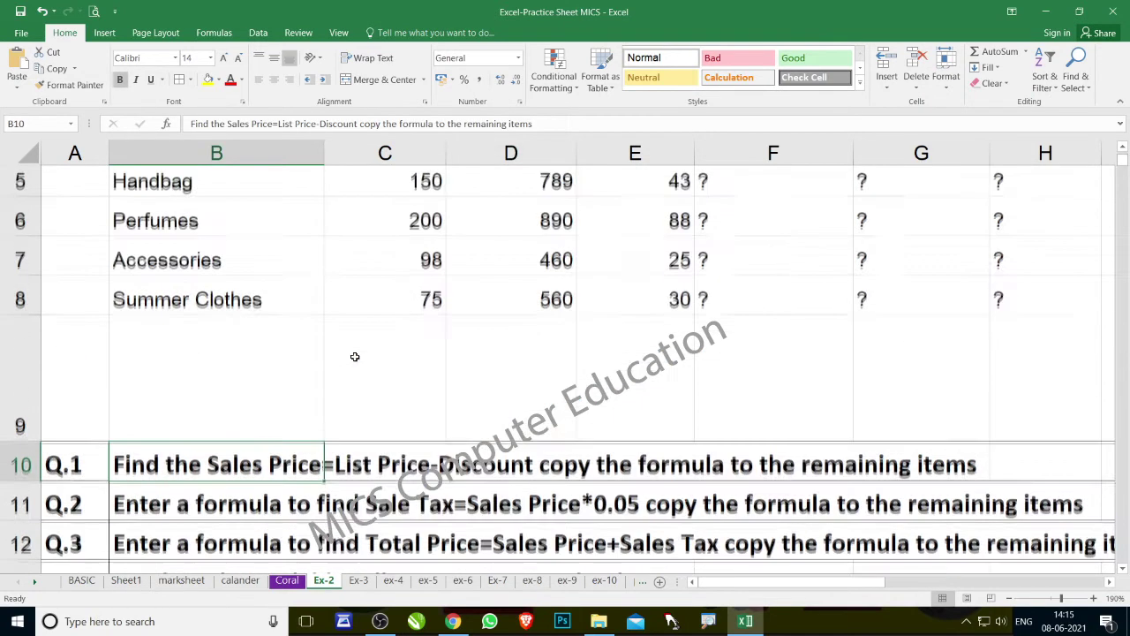
pyautogui.scroll(2, 354, 353)
# Try a first formula in F4, cancel it, and look over the price and discount cells
pyautogui.moveTo(762, 333); pyautogui.dragTo(771, 481)
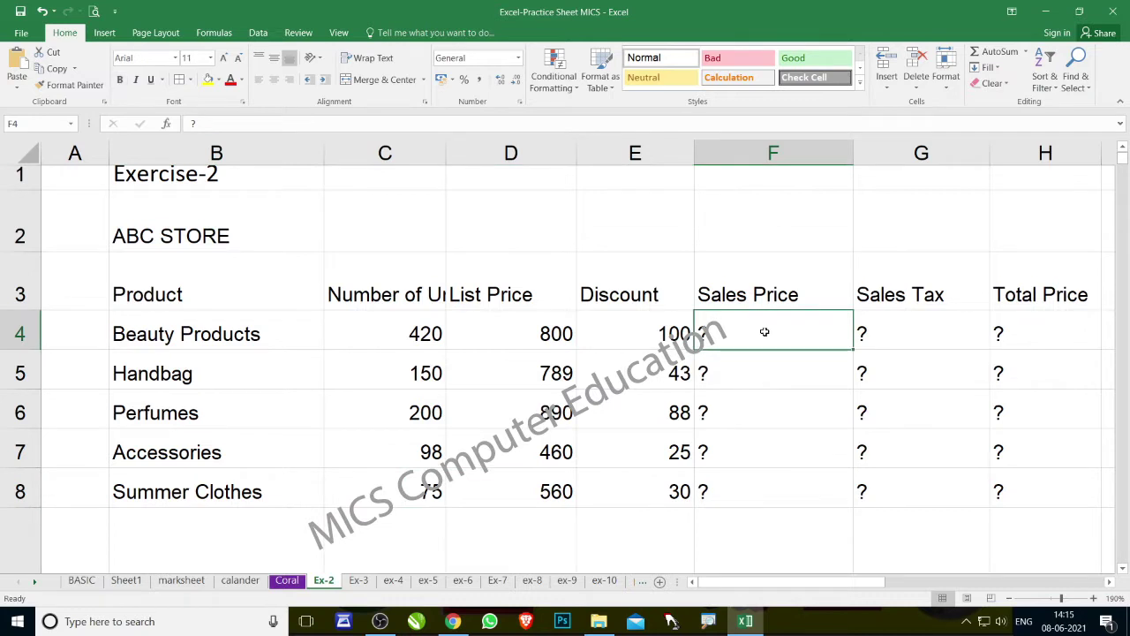
pyautogui.click(792, 331)
pyautogui.write('=')
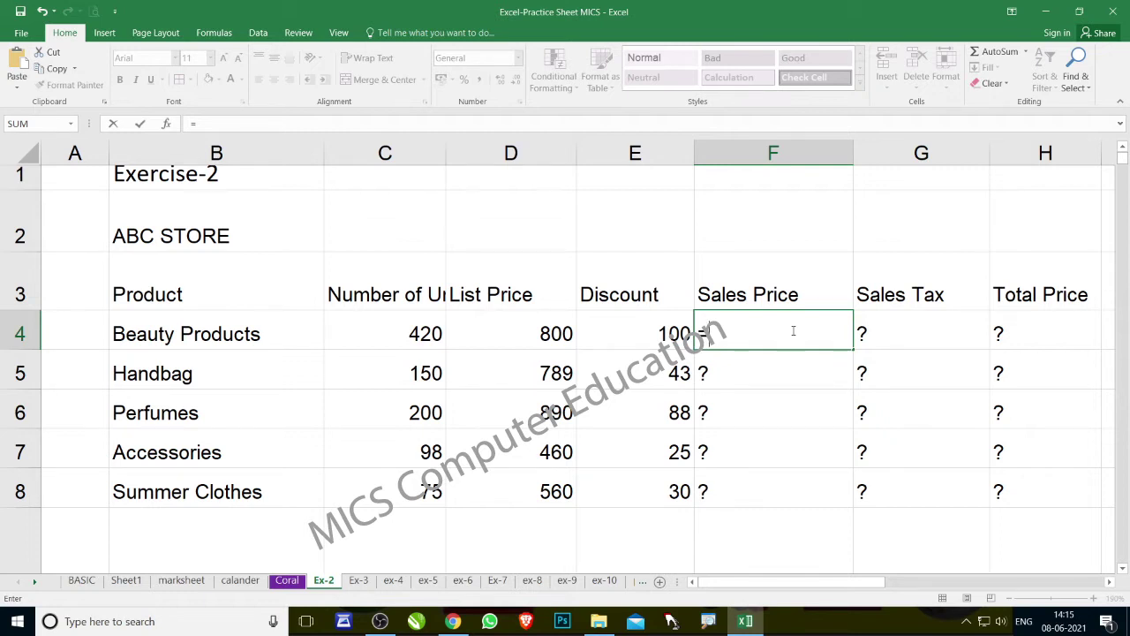
pyautogui.click(477, 386)
pyautogui.click(519, 343)
pyautogui.click(650, 404)
pyautogui.press('Escape')
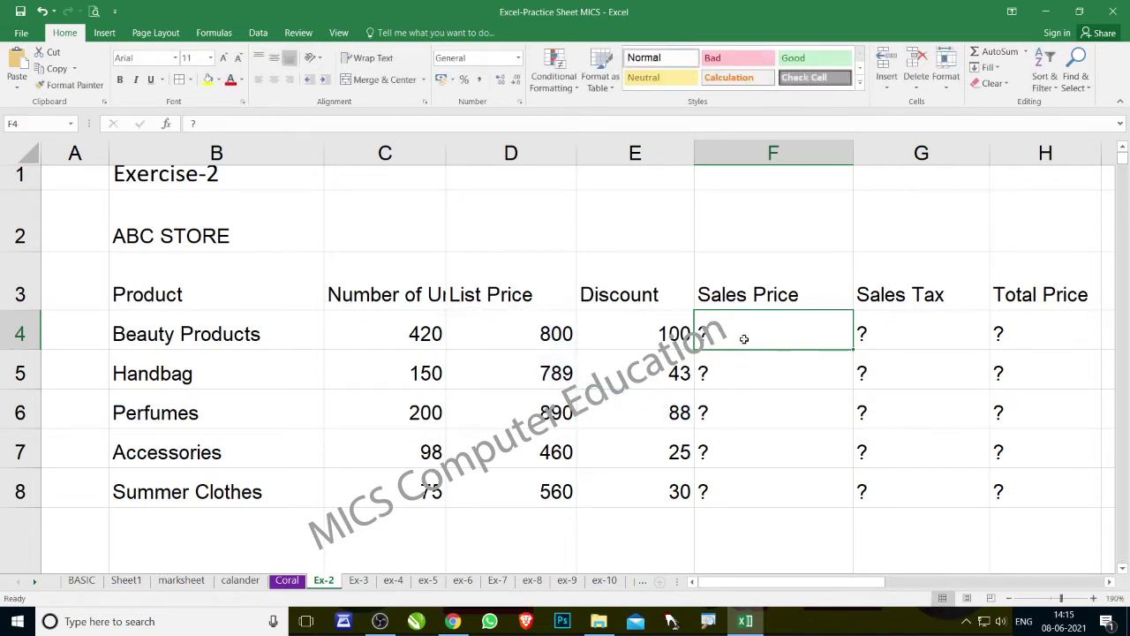
pyautogui.click(517, 340)
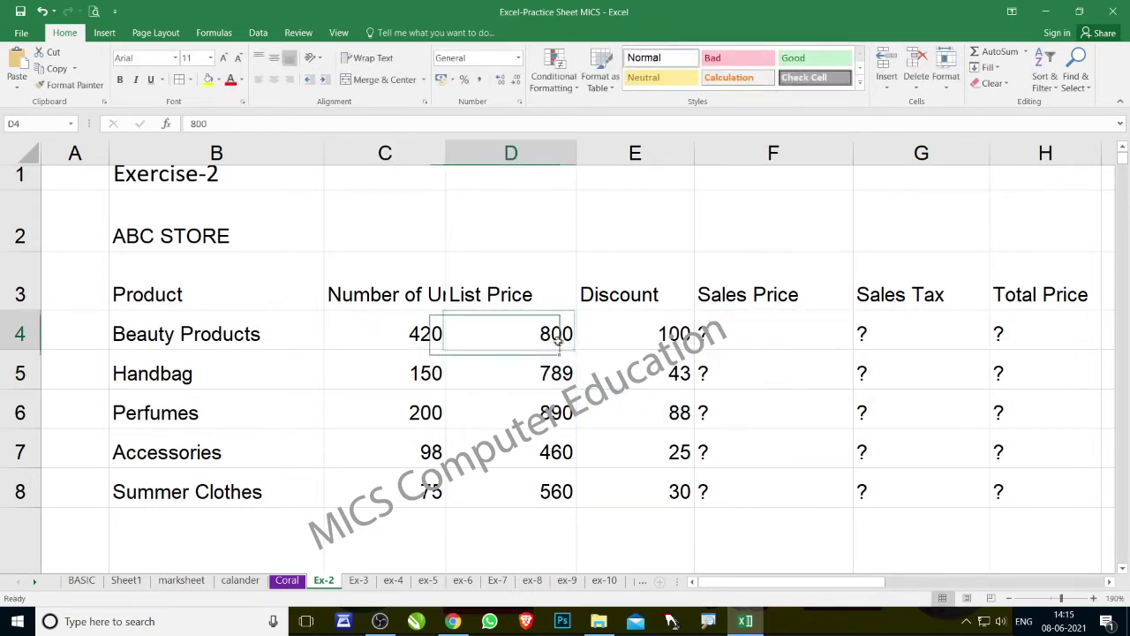
pyautogui.click(692, 420)
pyautogui.click(590, 474)
pyautogui.click(437, 423)
pyautogui.click(437, 362)
pyautogui.click(529, 372)
pyautogui.moveTo(615, 377); pyautogui.dragTo(632, 450)
# Enter =D4-E4 in F4 to get the first sales price, 700
pyautogui.click(812, 334)
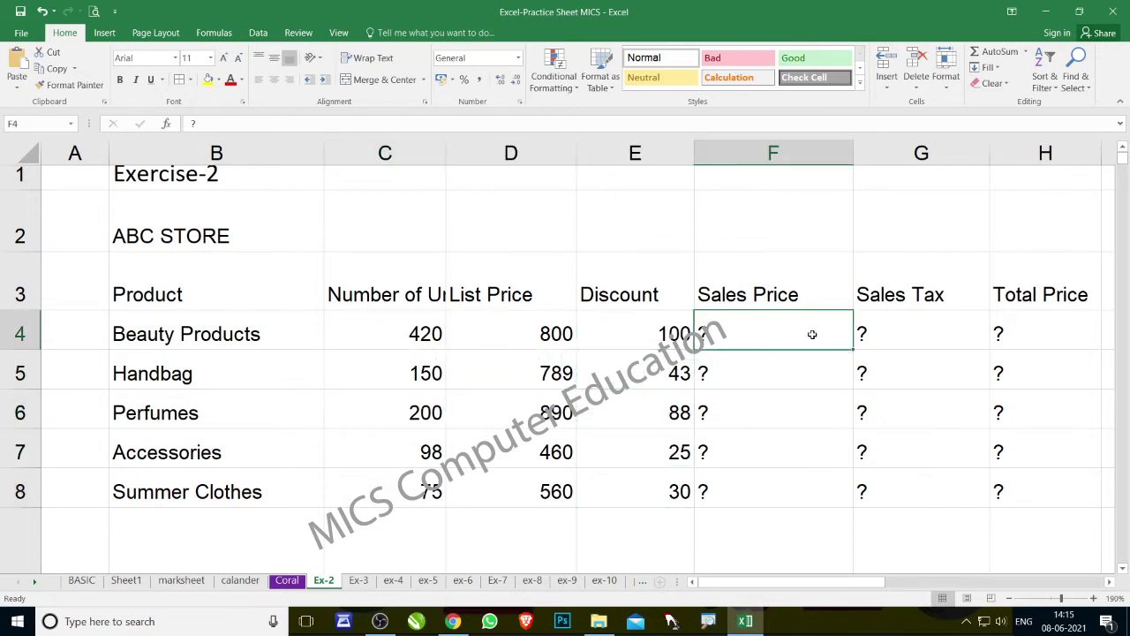
pyautogui.write('=')
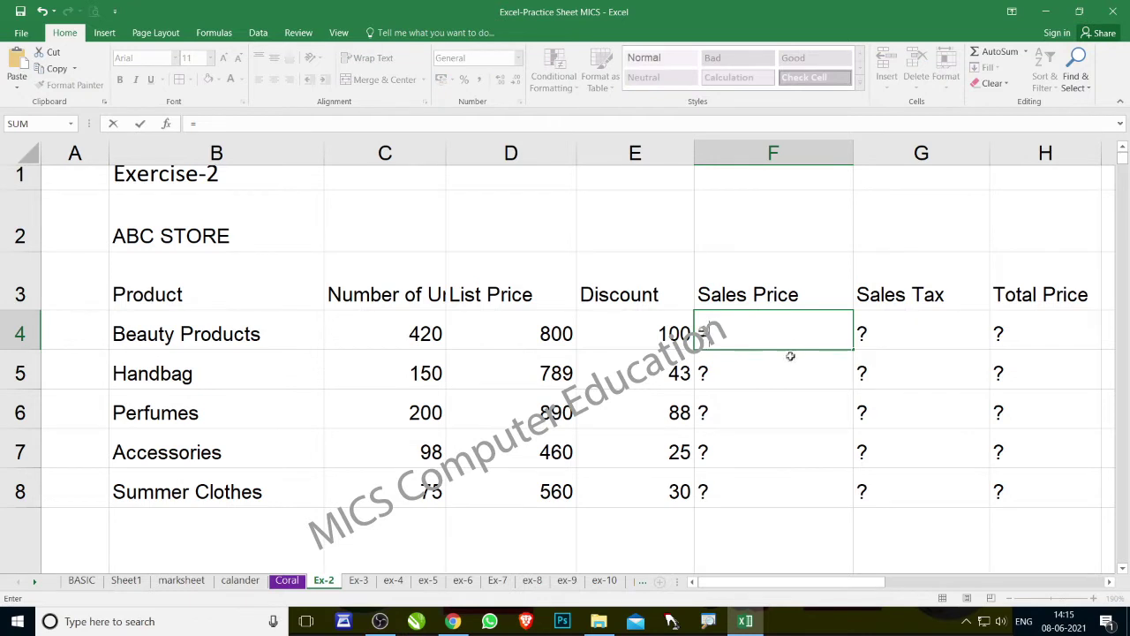
pyautogui.scroll(-1, 791, 356)
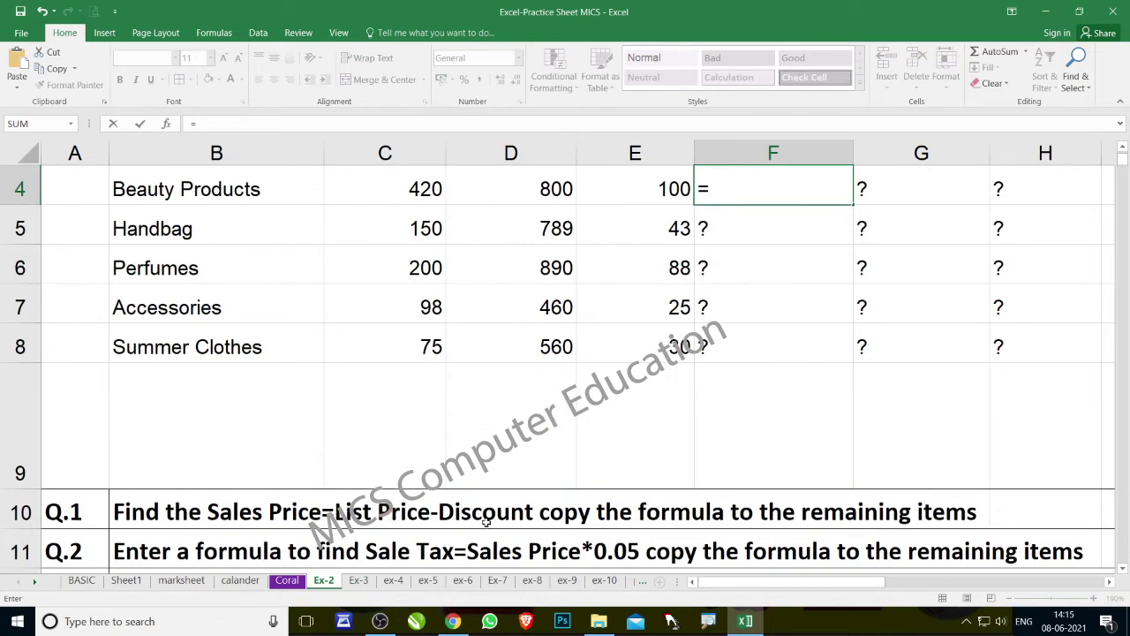
pyautogui.scroll(1, 512, 493)
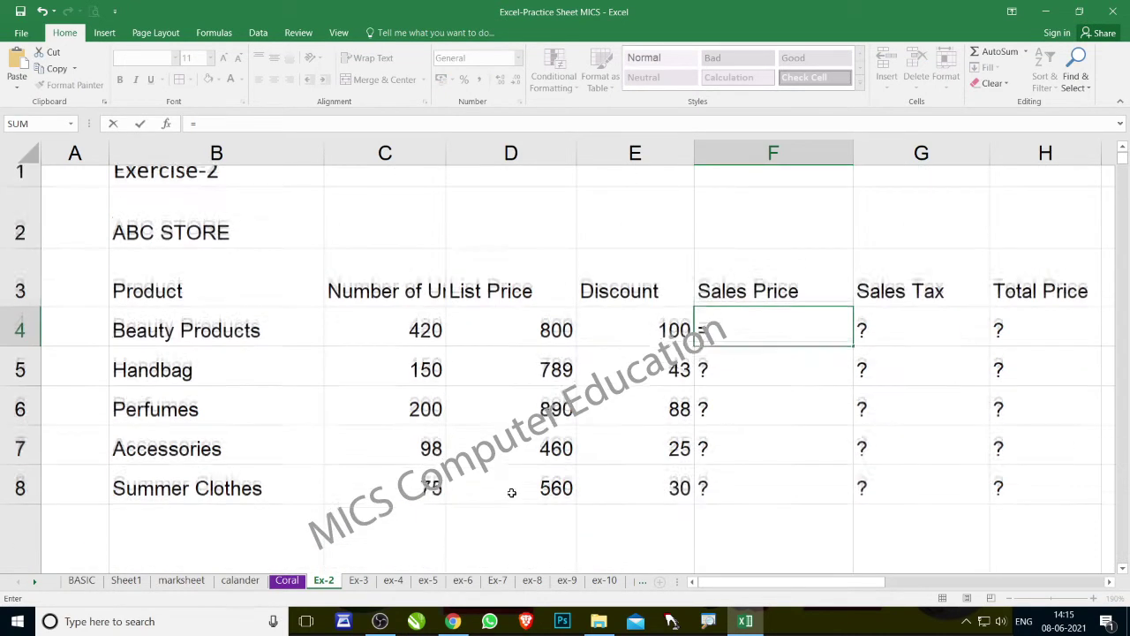
pyautogui.click(538, 330)
pyautogui.write('-')
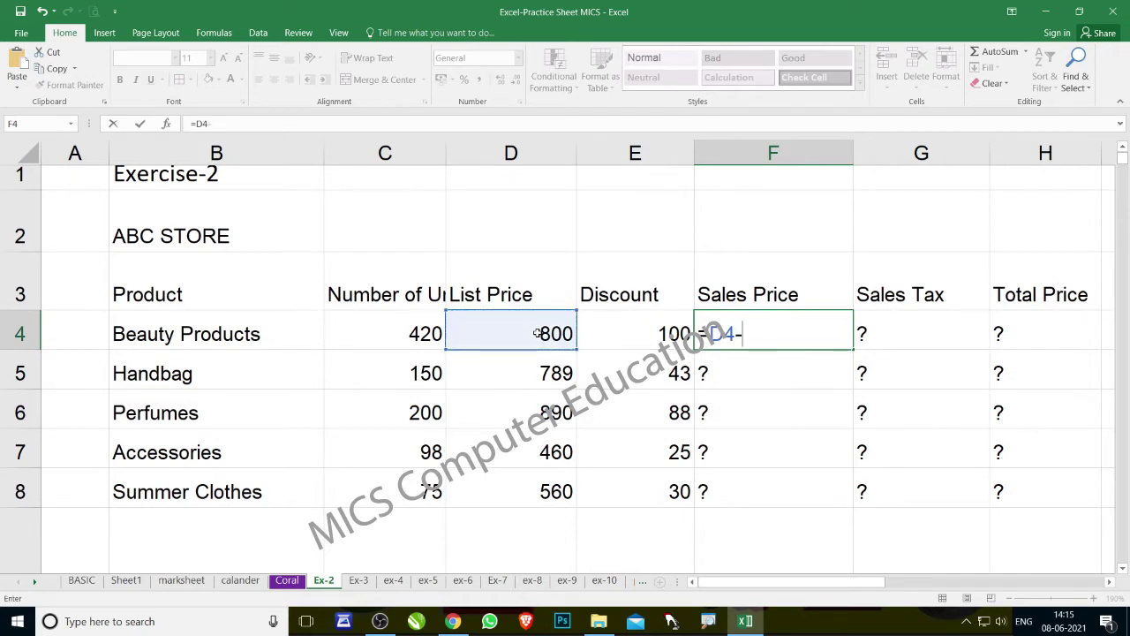
pyautogui.click(620, 330)
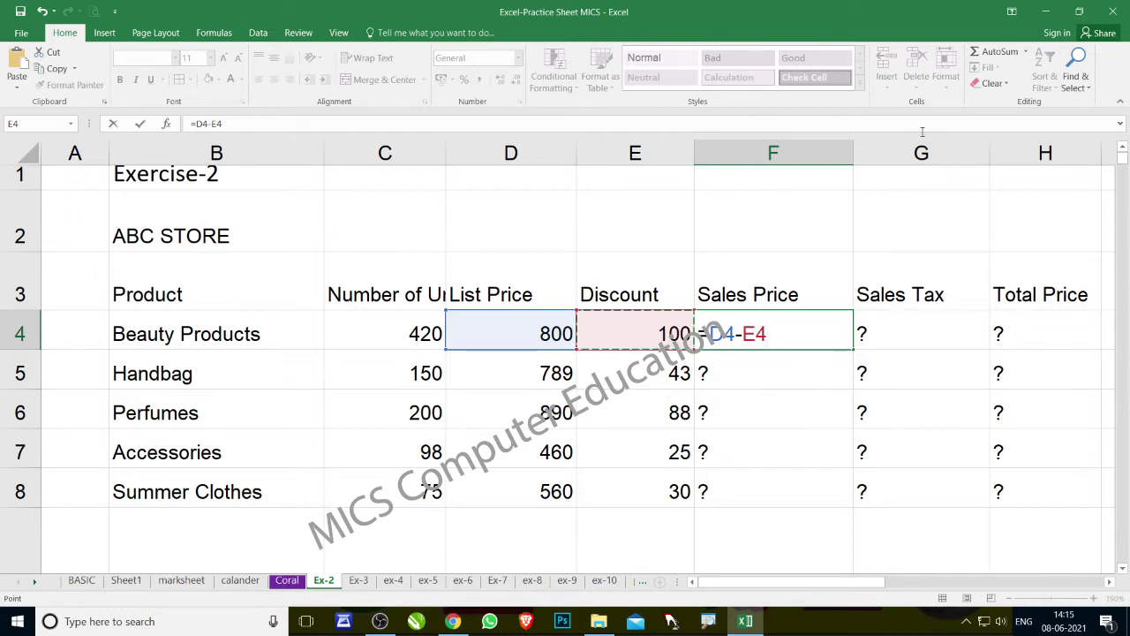
pyautogui.press('Return')
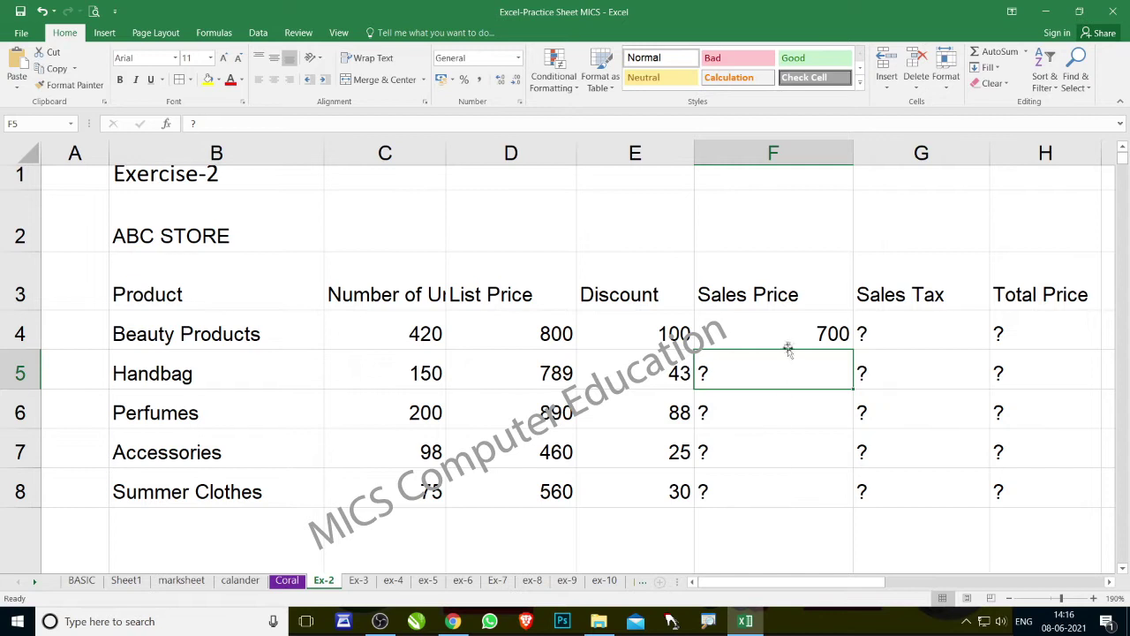
# Copy the F4 formula down to F8, giving 746, 802, 435 and 530
pyautogui.click(790, 337)
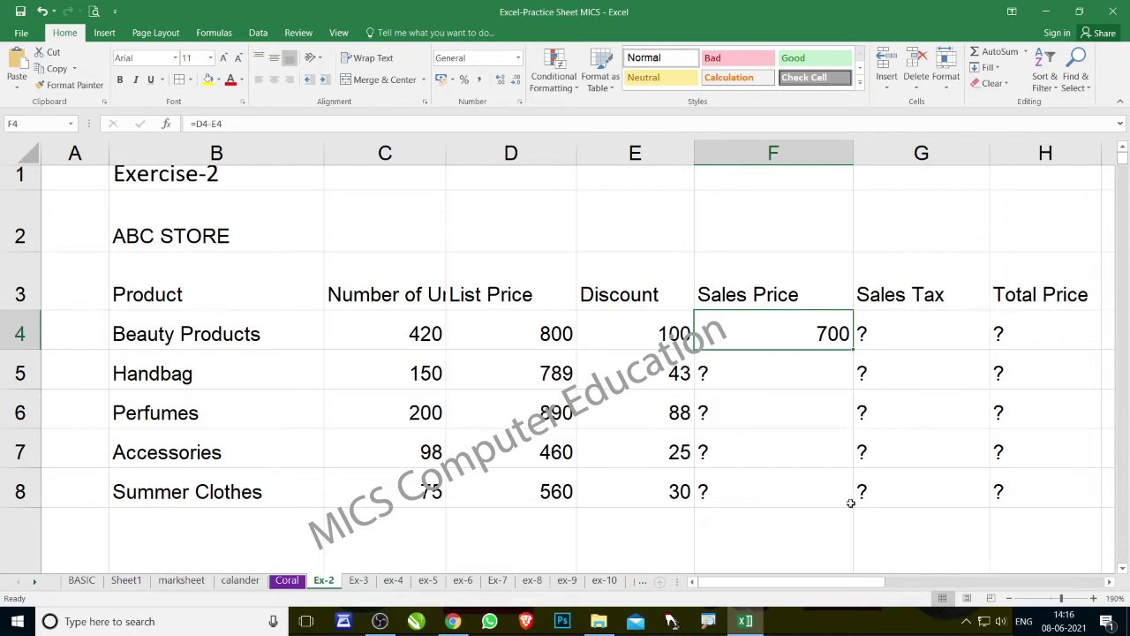
pyautogui.doubleClick(853, 351)
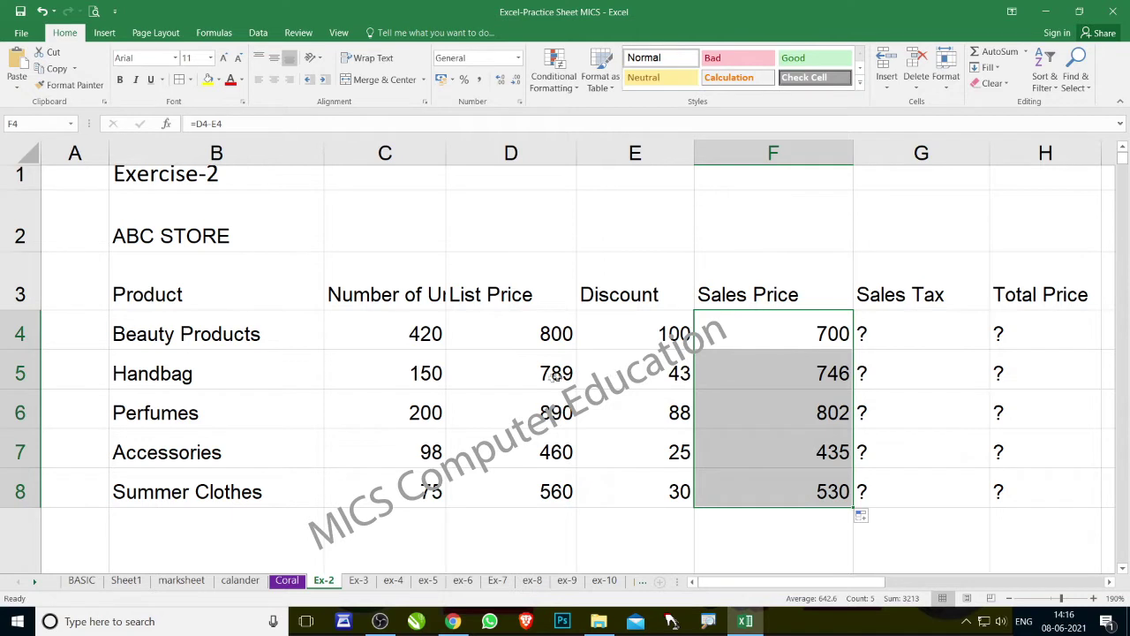
pyautogui.click(549, 374)
pyautogui.press('Right')
pyautogui.moveTo(782, 333); pyautogui.dragTo(791, 480)
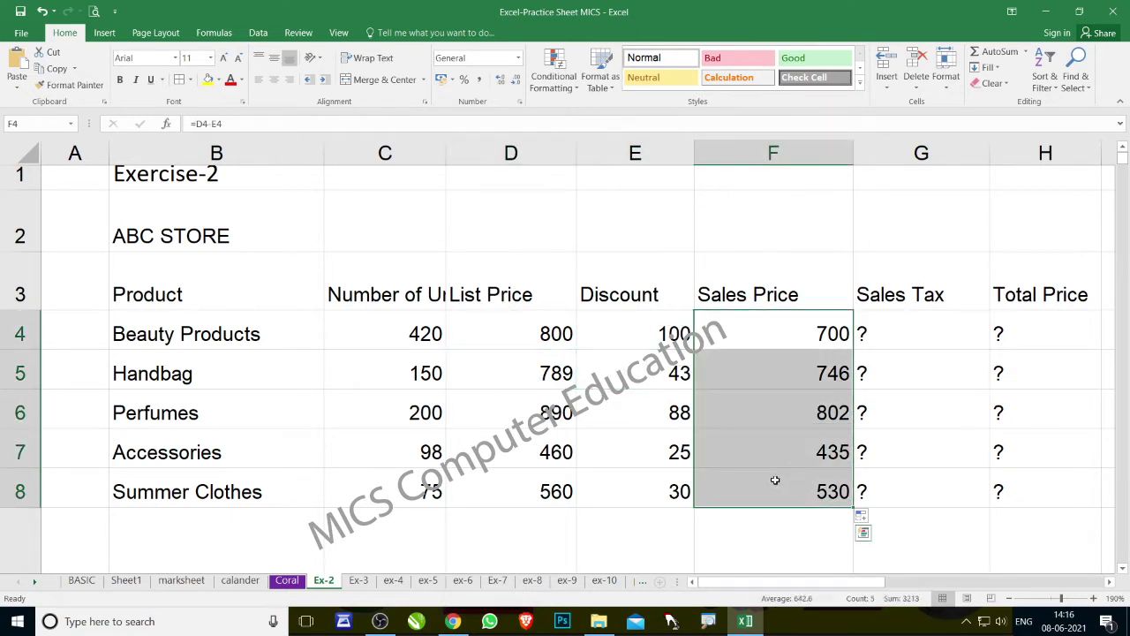
pyautogui.scroll(-1, 662, 454)
pyautogui.scroll(-1, 663, 454)
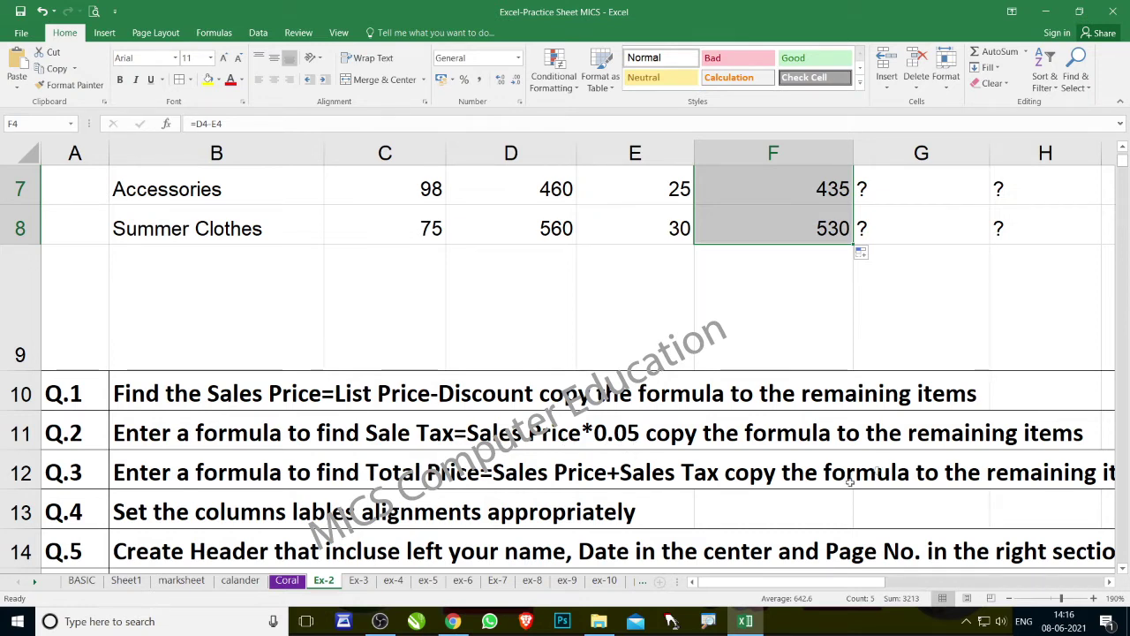
pyautogui.scroll(2, 885, 460)
# Enter =F4*.05 in G4 for the first sales tax, 35
pyautogui.click(925, 336)
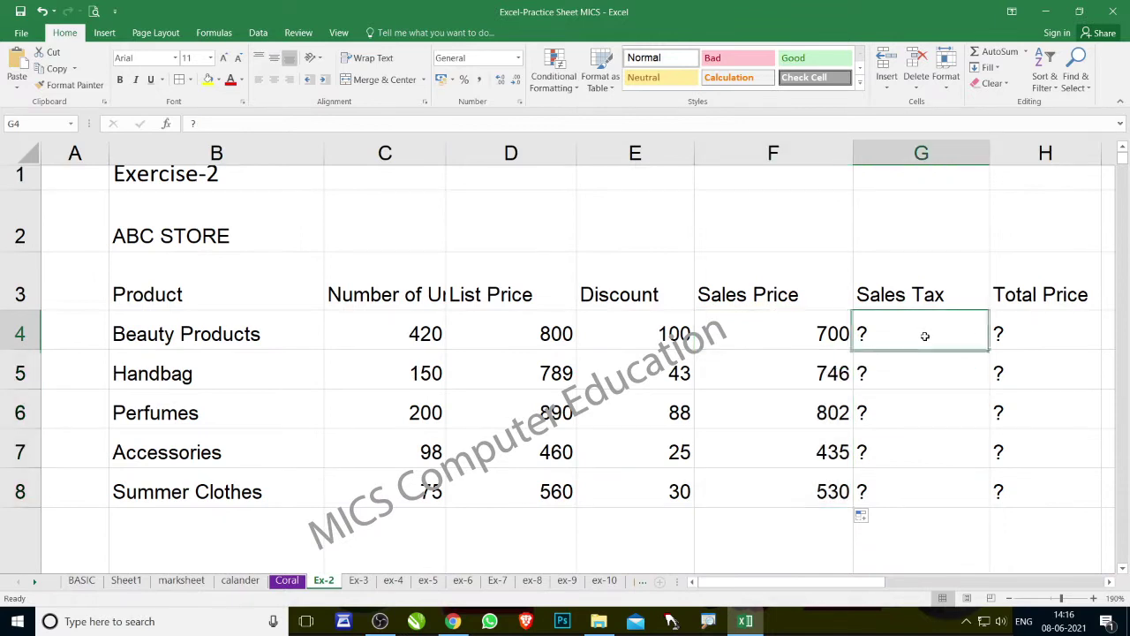
pyautogui.scroll(-1, 760, 458)
pyautogui.scroll(1, 761, 458)
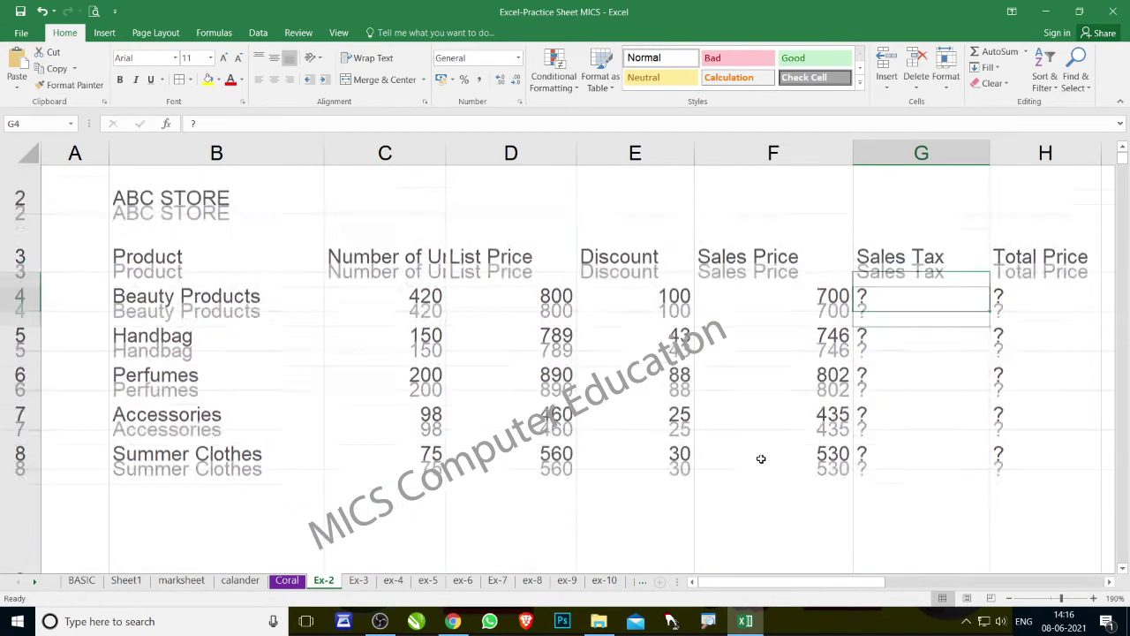
pyautogui.click(777, 335)
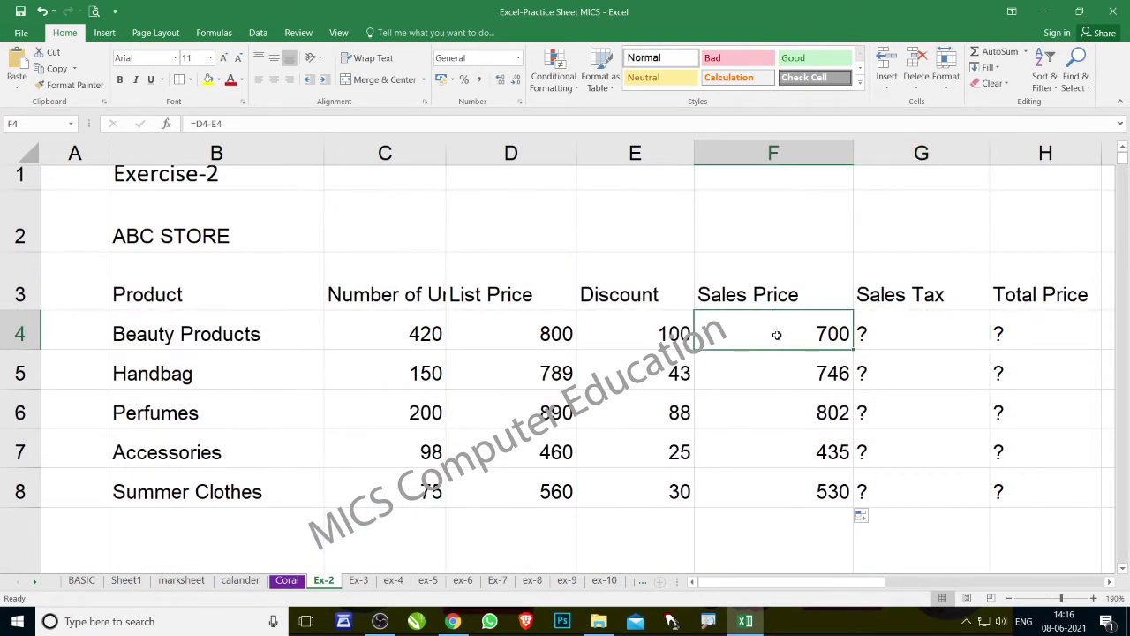
pyautogui.click(911, 338)
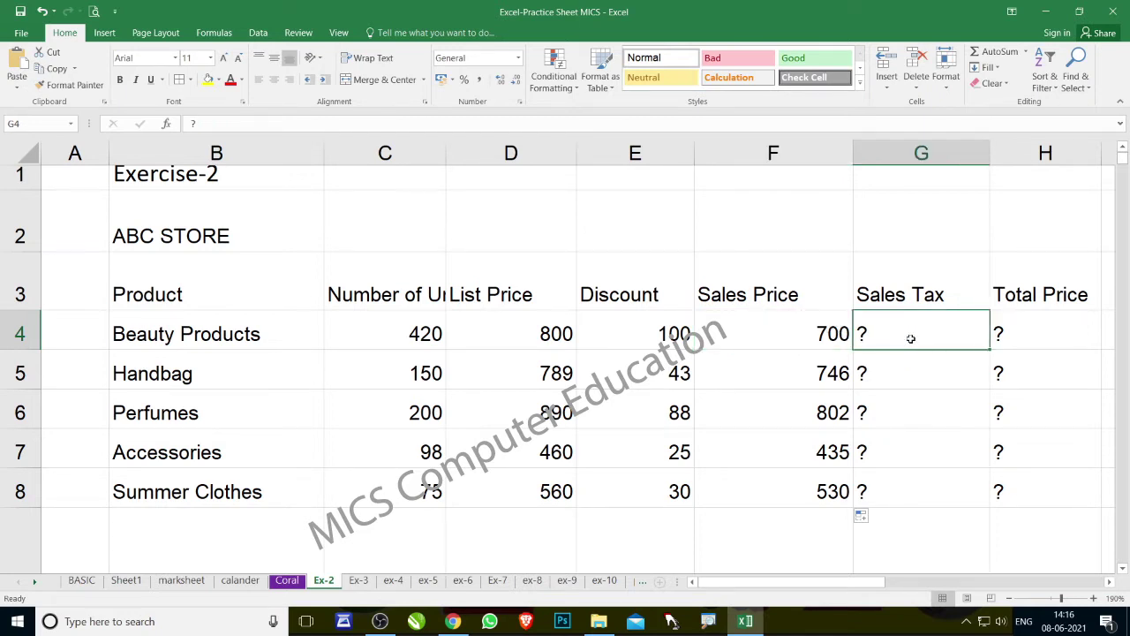
pyautogui.write('=')
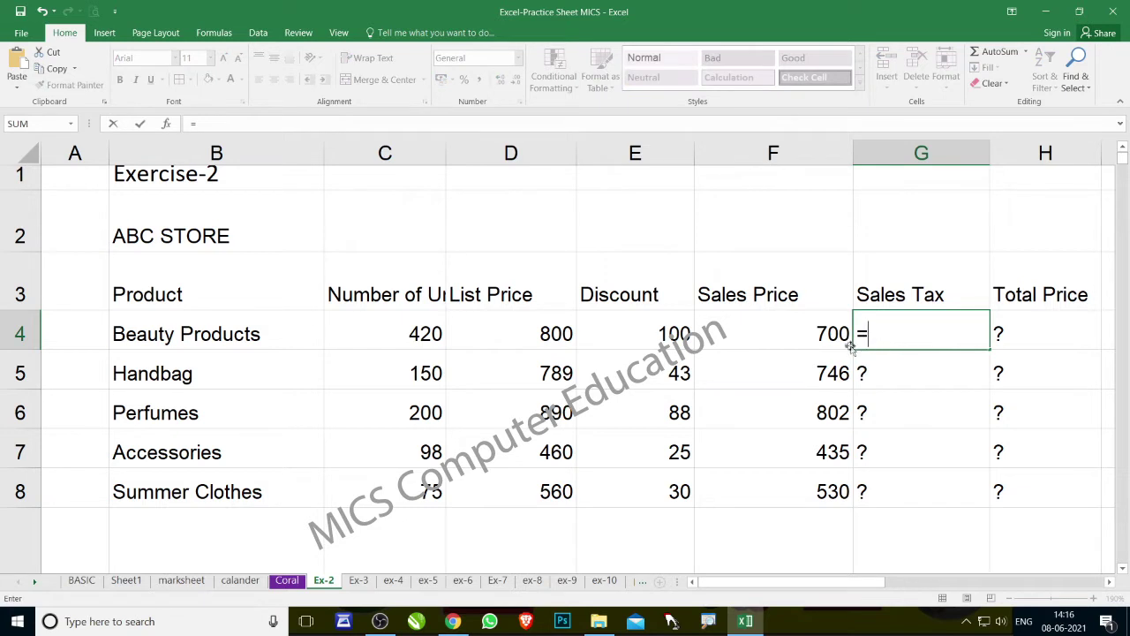
pyautogui.click(813, 335)
pyautogui.write('*')
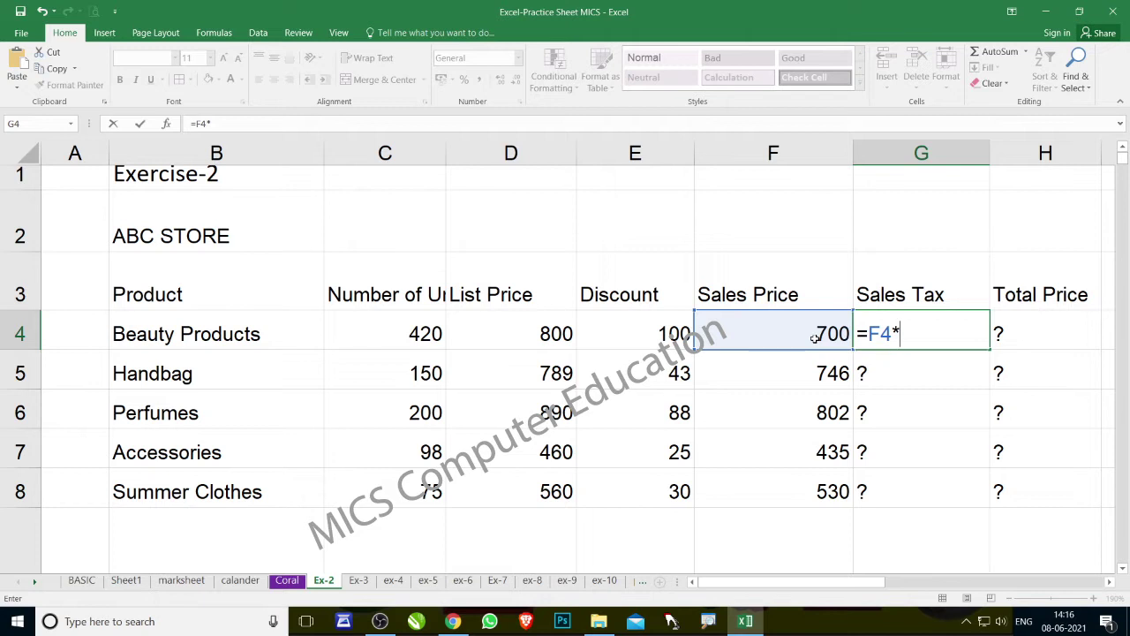
pyautogui.write('.05')
pyautogui.press('Return')
# Fill the tax formula down to G8 and check the copied references
pyautogui.click(902, 324)
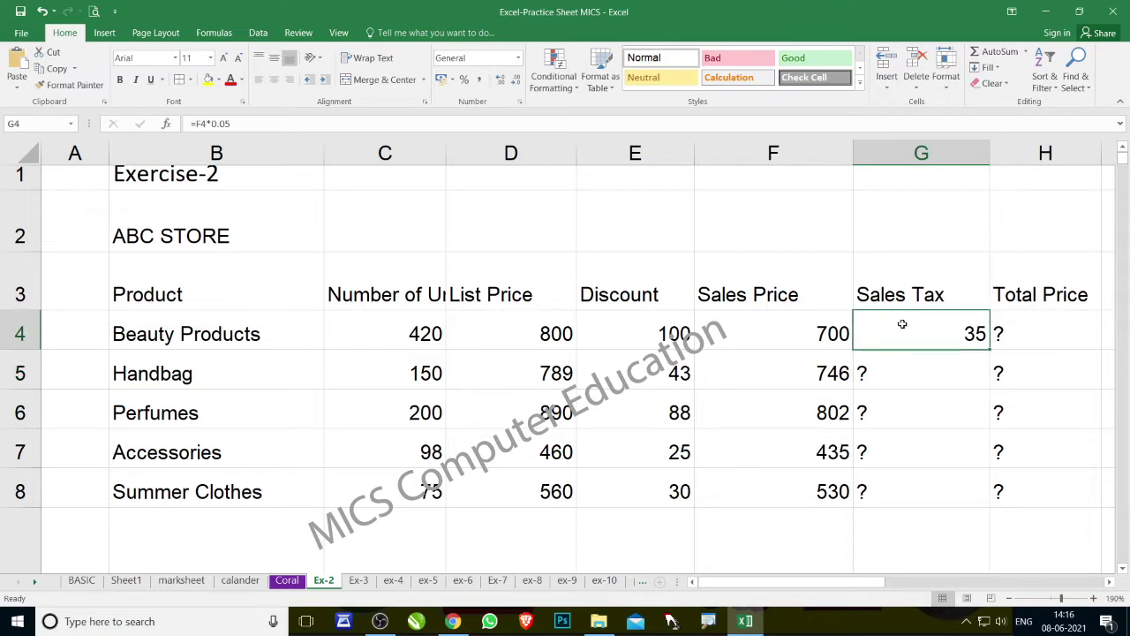
pyautogui.moveTo(991, 350); pyautogui.dragTo(990, 502)
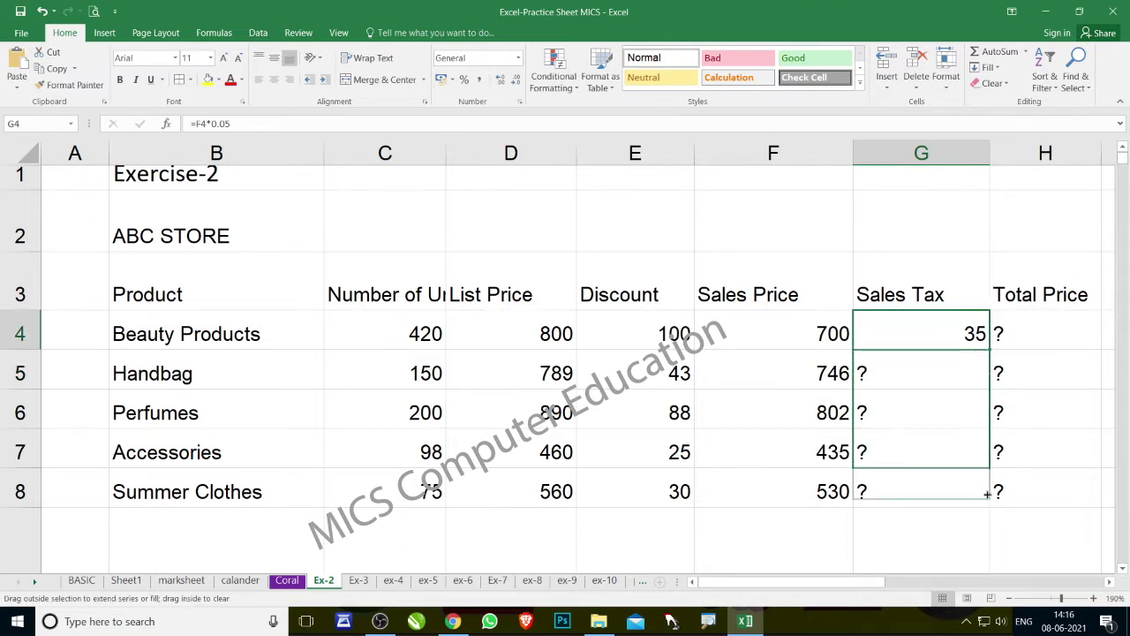
pyautogui.click(939, 331)
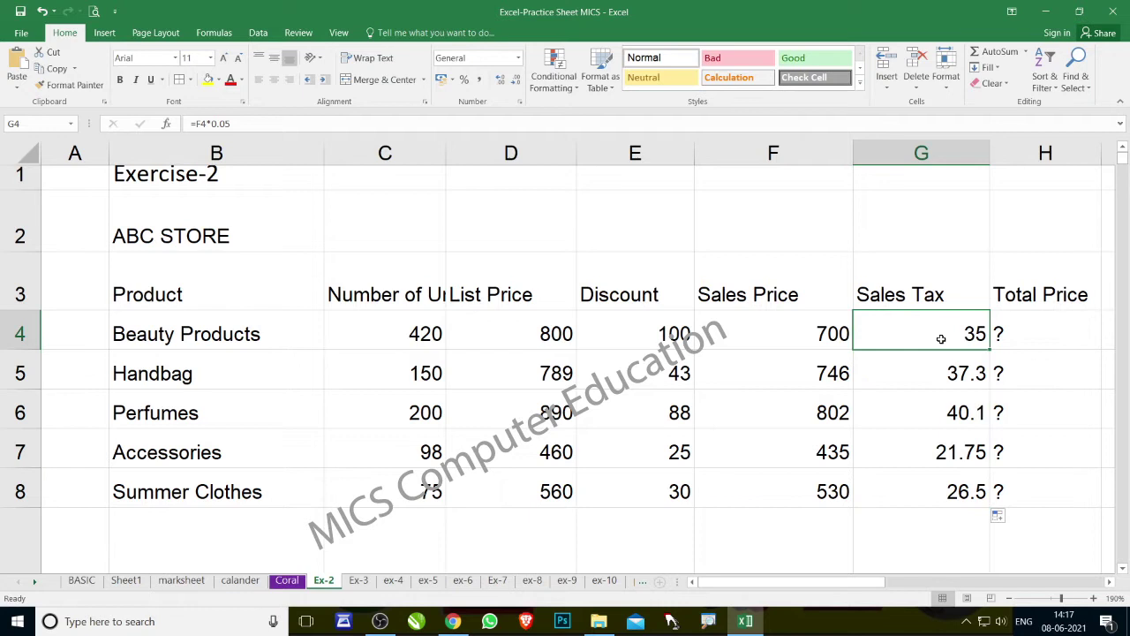
pyautogui.doubleClick(940, 336)
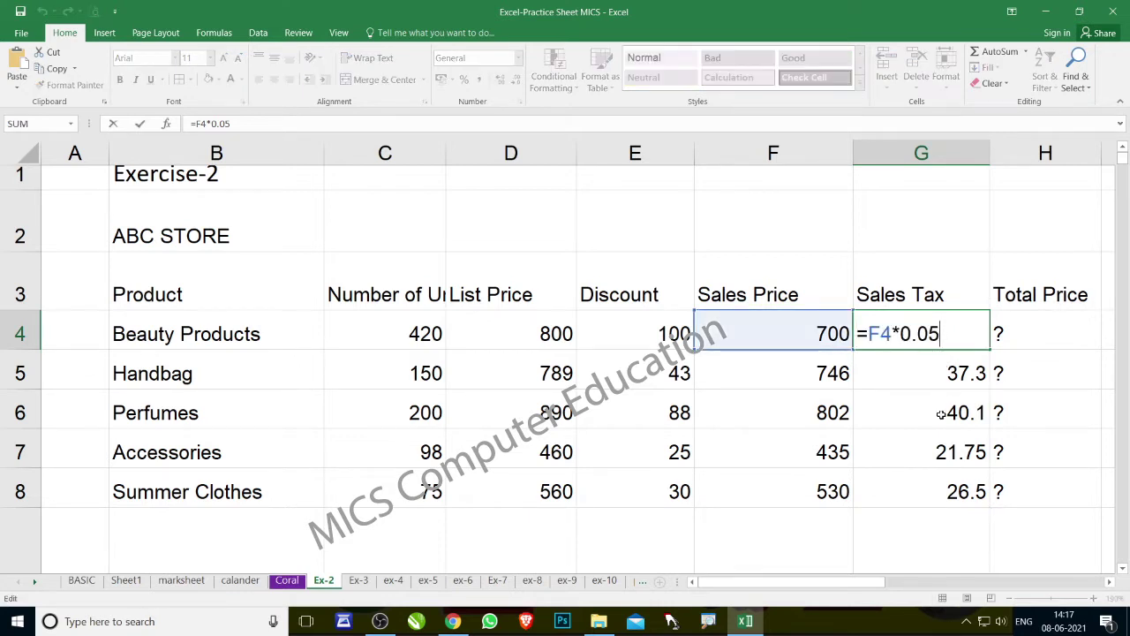
pyautogui.click(913, 404)
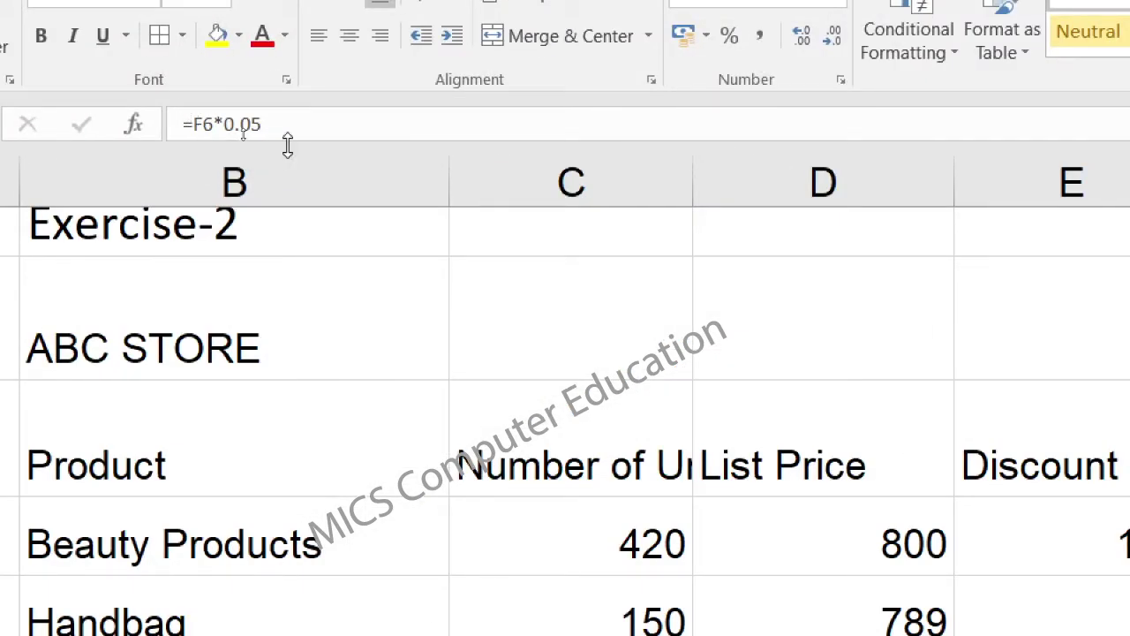
pyautogui.click(177, 162)
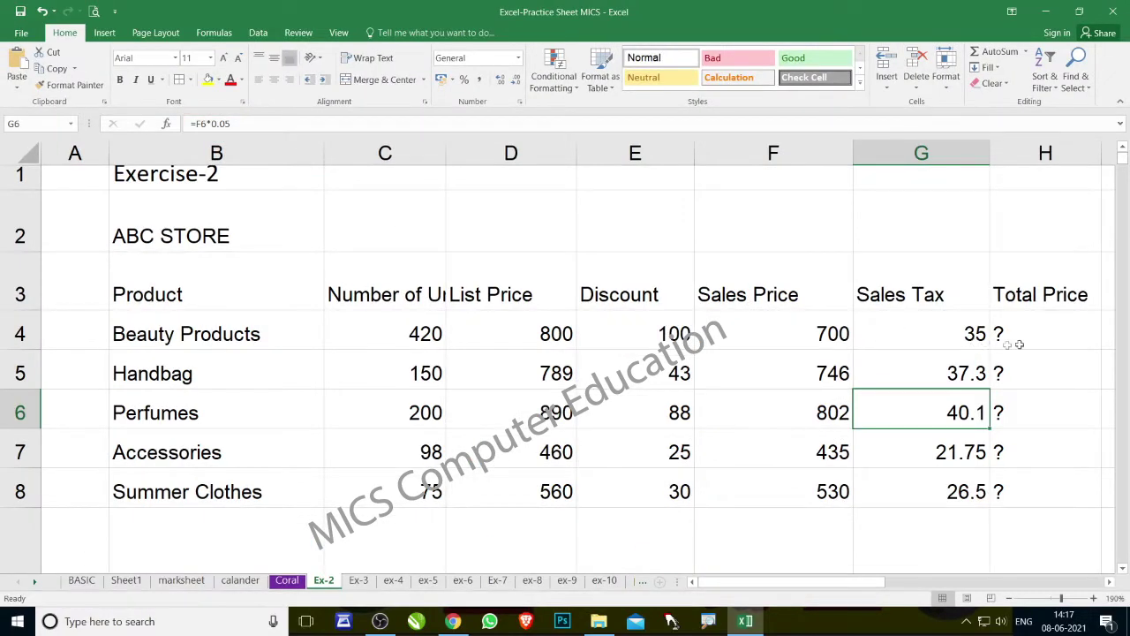
# Recheck the G4 formula without editing it, ending on the first Total Price cell
pyautogui.click(968, 335)
pyautogui.doubleClick(968, 335)
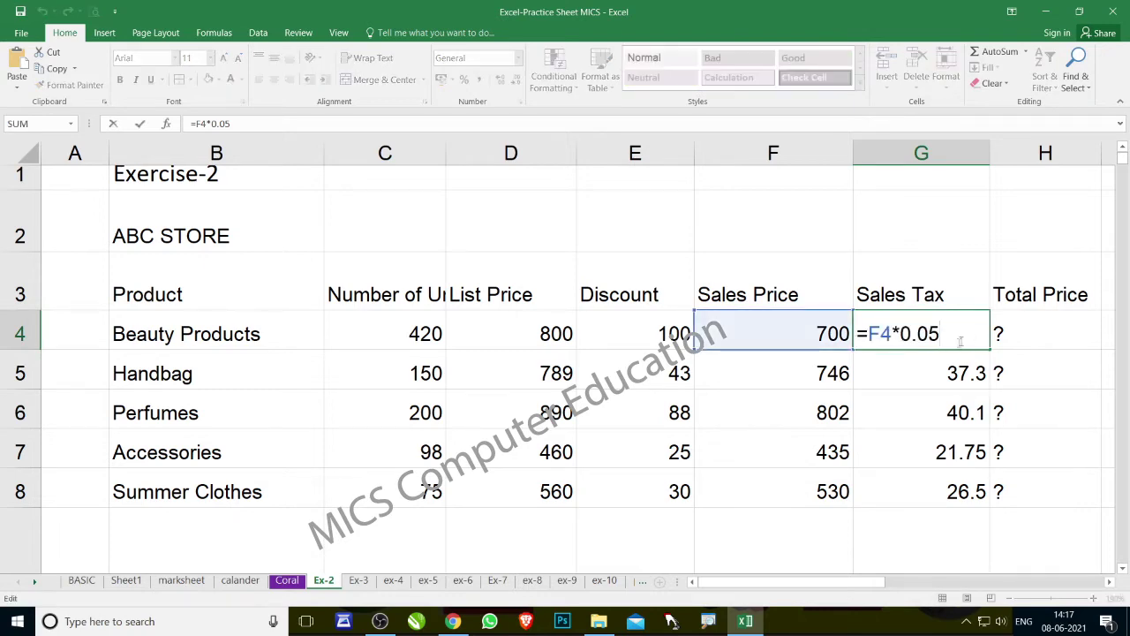
pyautogui.hotkey('ctrl', 'Return')
pyautogui.scroll(-2, 927, 406)
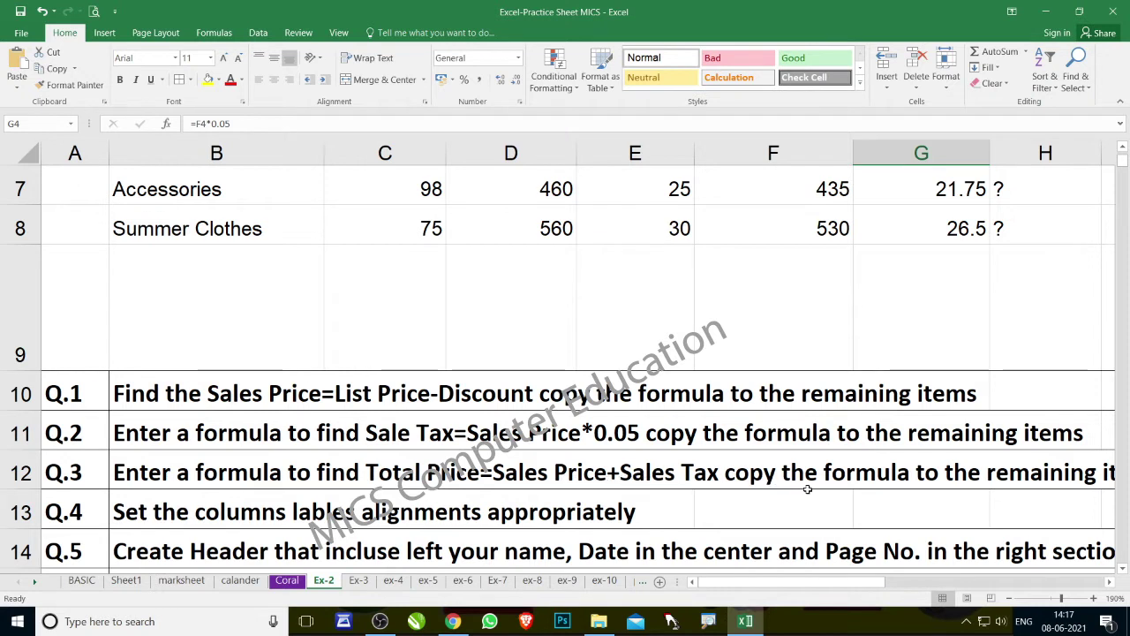
pyautogui.scroll(2, 807, 488)
pyautogui.click(1027, 340)
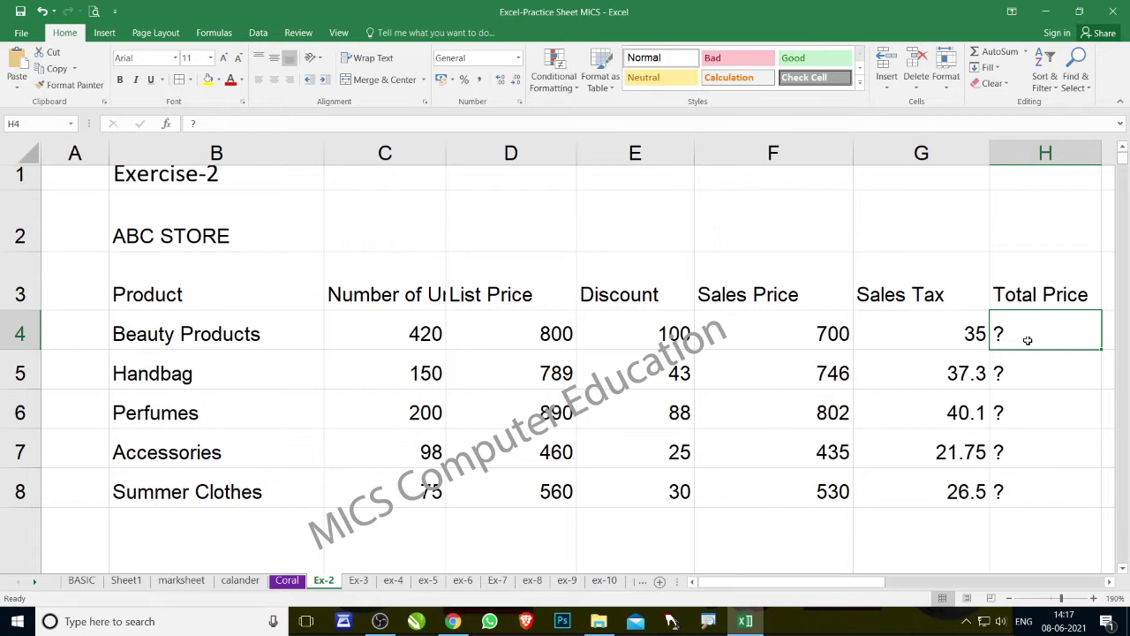
# Enter =F4+G4 in H4 for the first total price, 735
pyautogui.write('=')
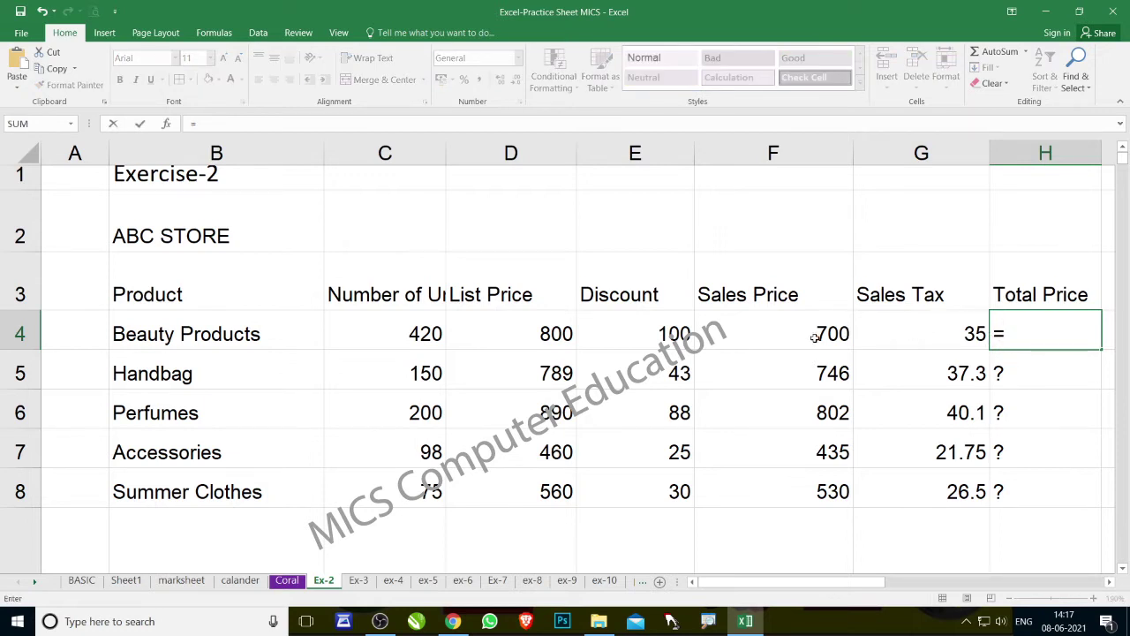
pyautogui.click(815, 337)
pyautogui.write('+')
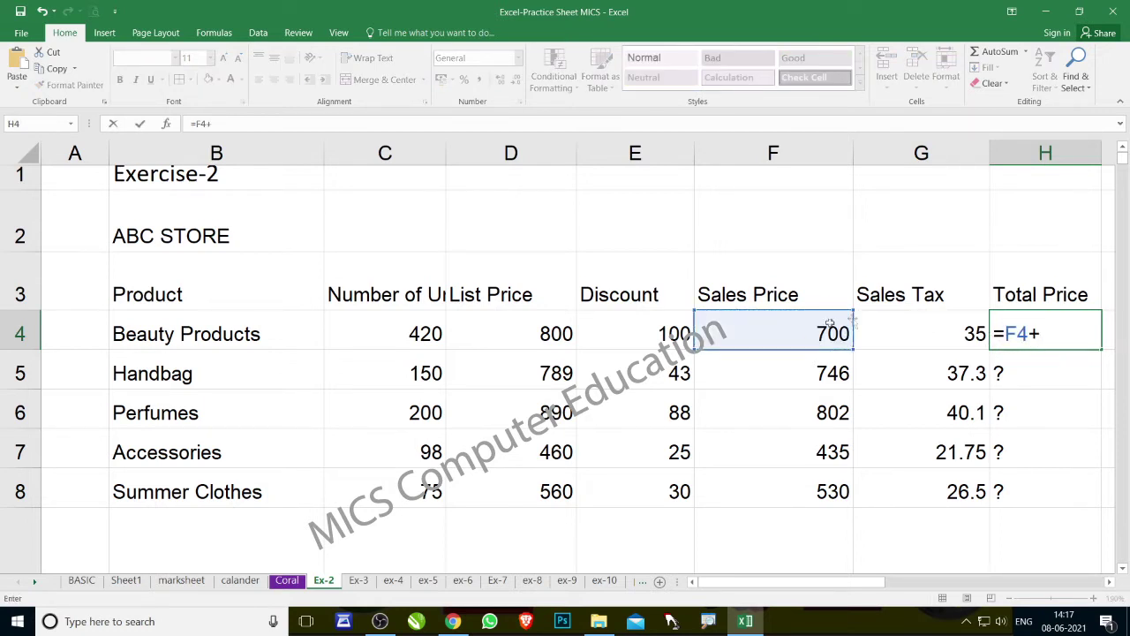
pyautogui.click(929, 328)
pyautogui.press('Return')
pyautogui.press('Up')
# Rebuild H4 as AutoSum =SUM(F4:G4) and fill it down to H8 (783.3, 842.1, 456.75, 556.5)
pyautogui.hotkey('alt', '=')
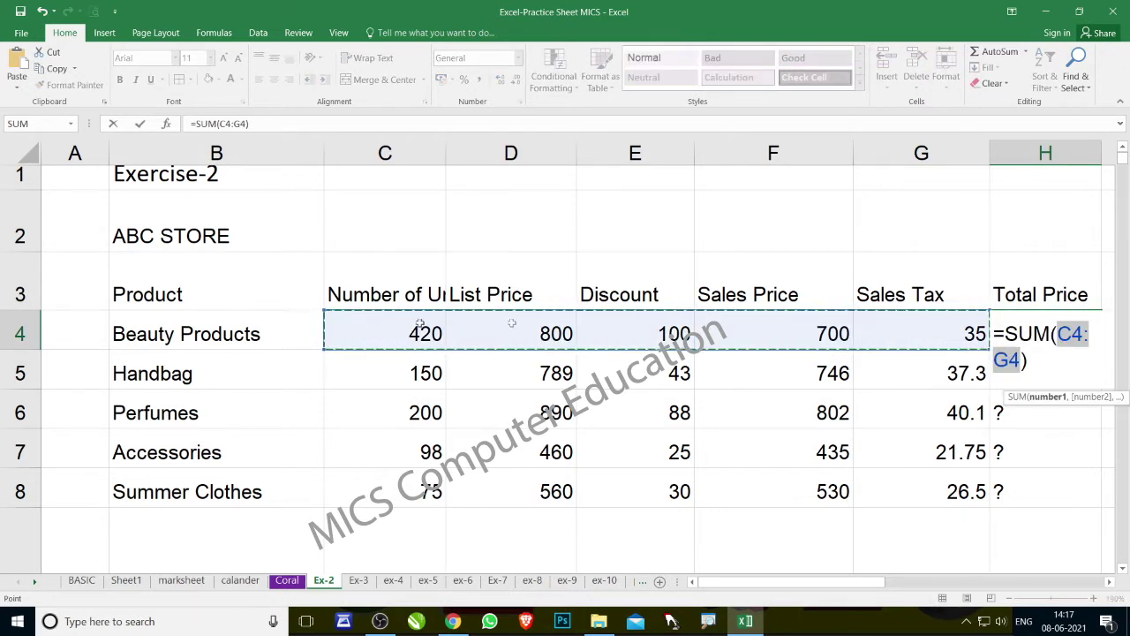
pyautogui.moveTo(724, 328); pyautogui.dragTo(899, 328)
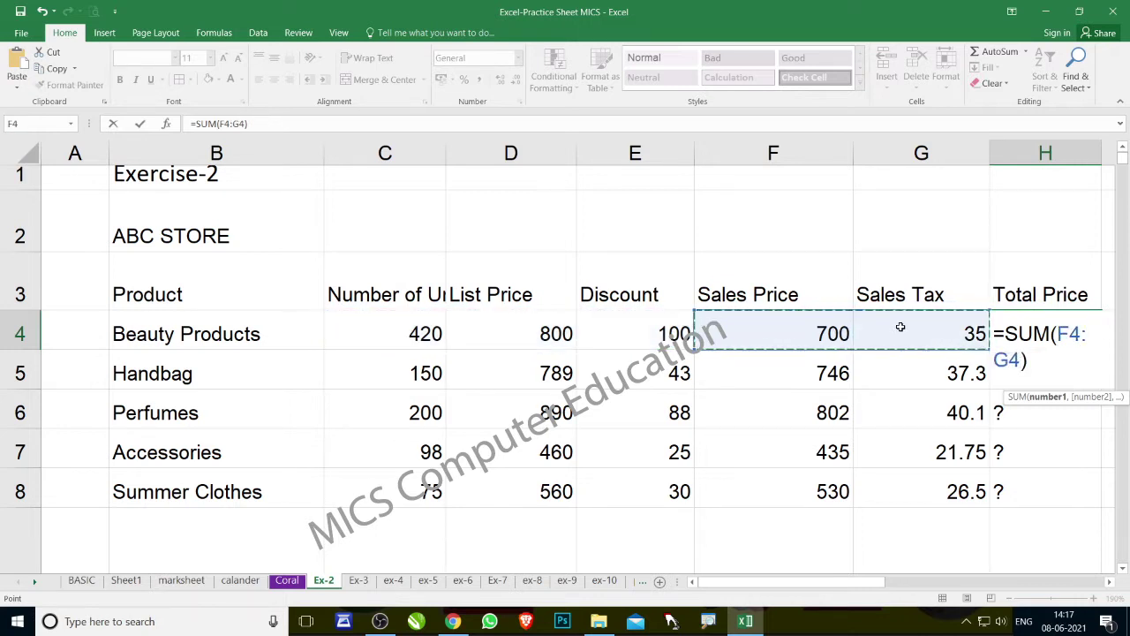
pyautogui.press('Return')
pyautogui.click(1020, 323)
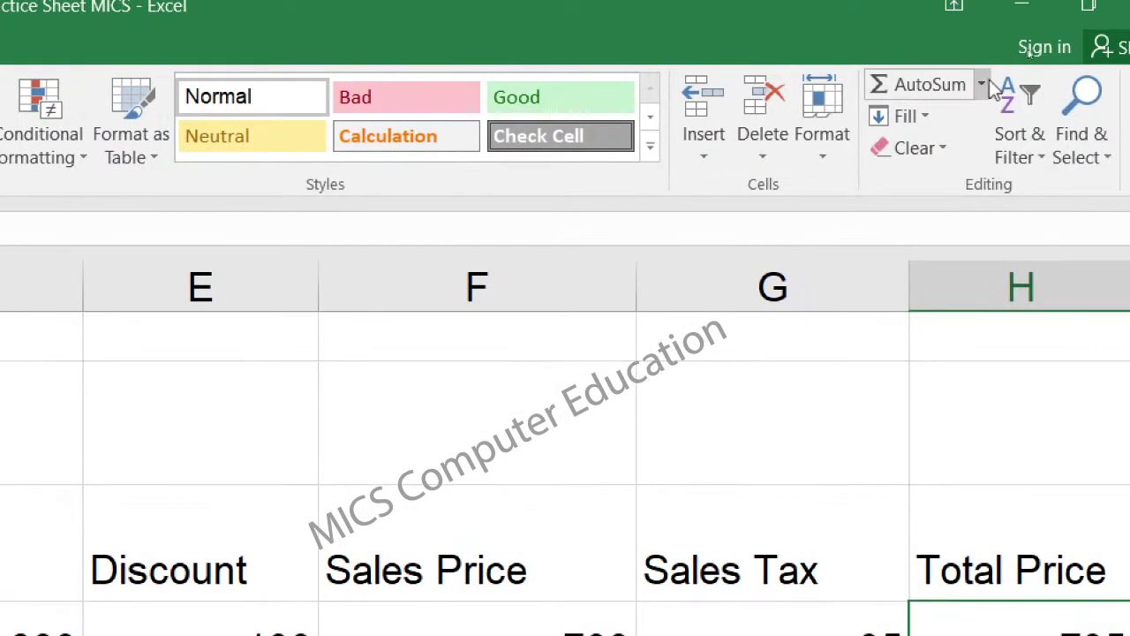
pyautogui.click(1024, 52)
pyautogui.click(966, 122)
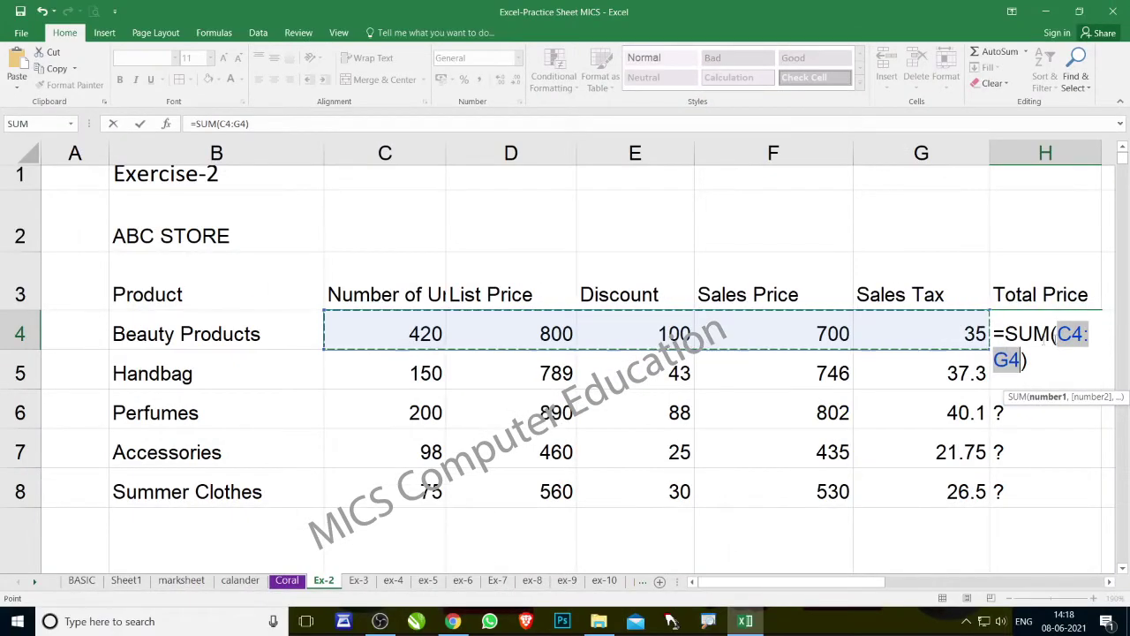
pyautogui.moveTo(807, 336); pyautogui.dragTo(900, 332)
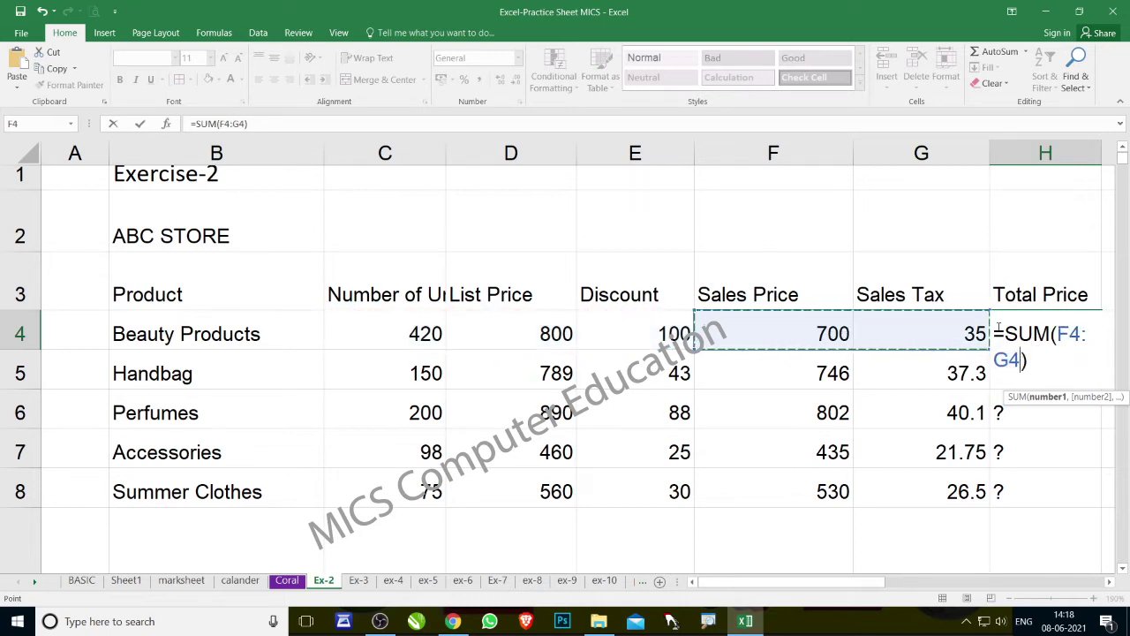
pyautogui.press('Return')
pyautogui.click(1040, 330)
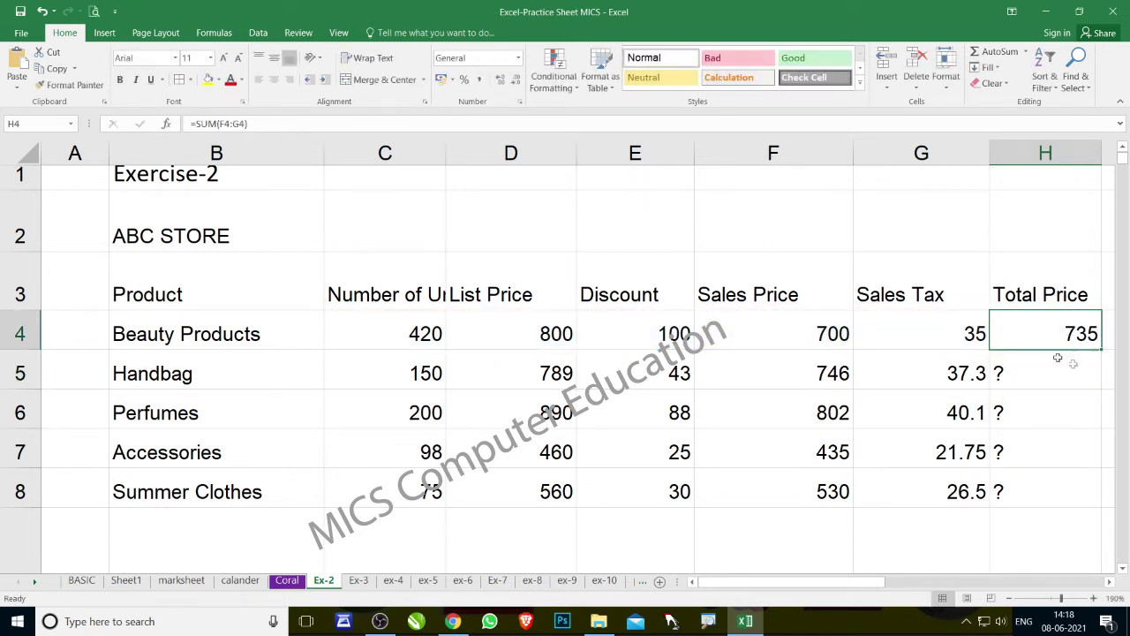
pyautogui.moveTo(1100, 350); pyautogui.dragTo(1094, 496)
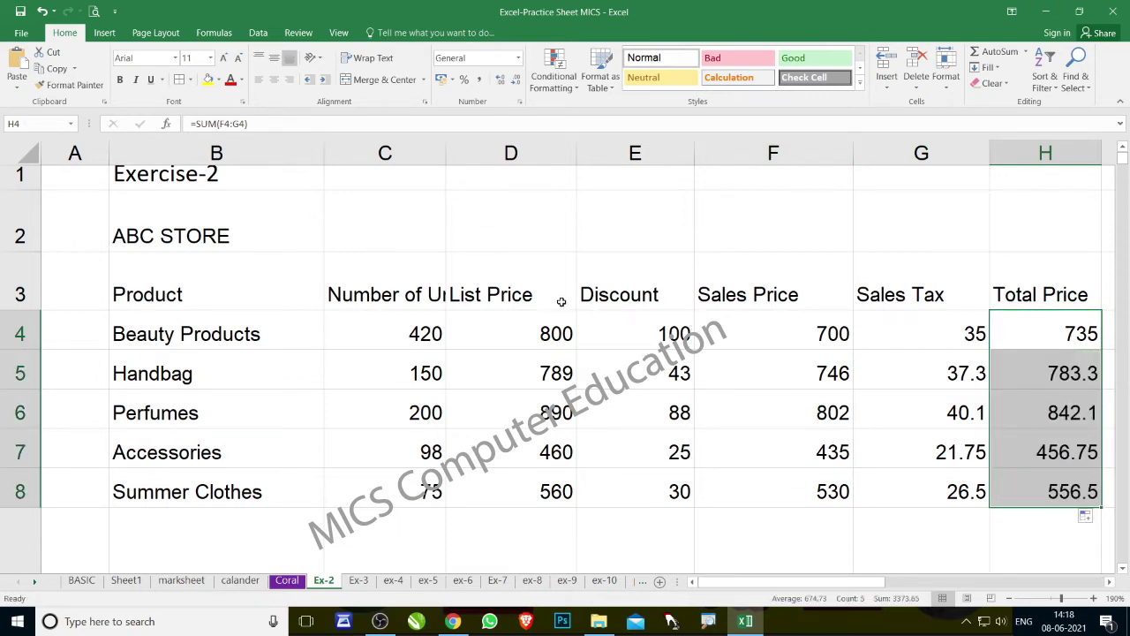
# Apply Middle Align and Center to the labels B3:H3, Product through Total Price
pyautogui.scroll(-2, 558, 297)
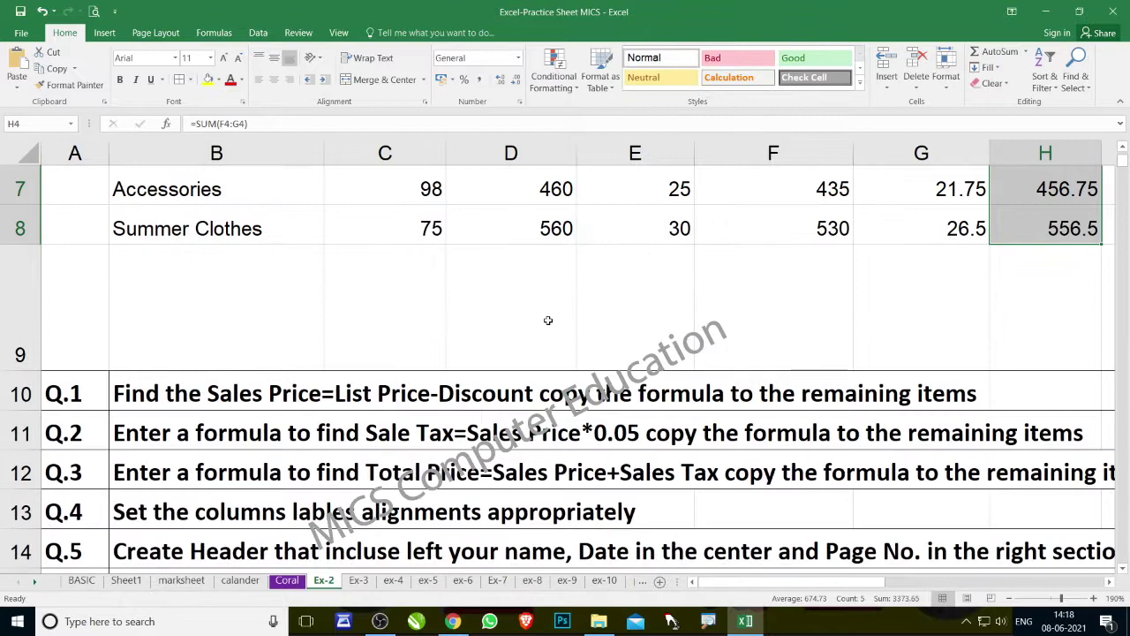
pyautogui.scroll(-1, 549, 320)
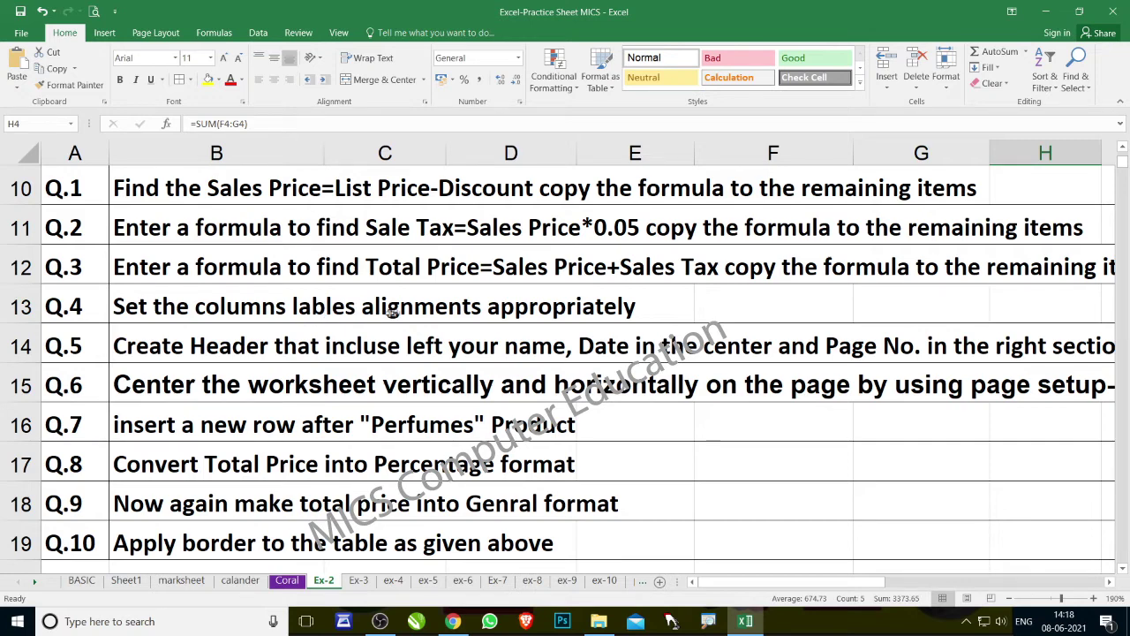
pyautogui.scroll(3, 374, 336)
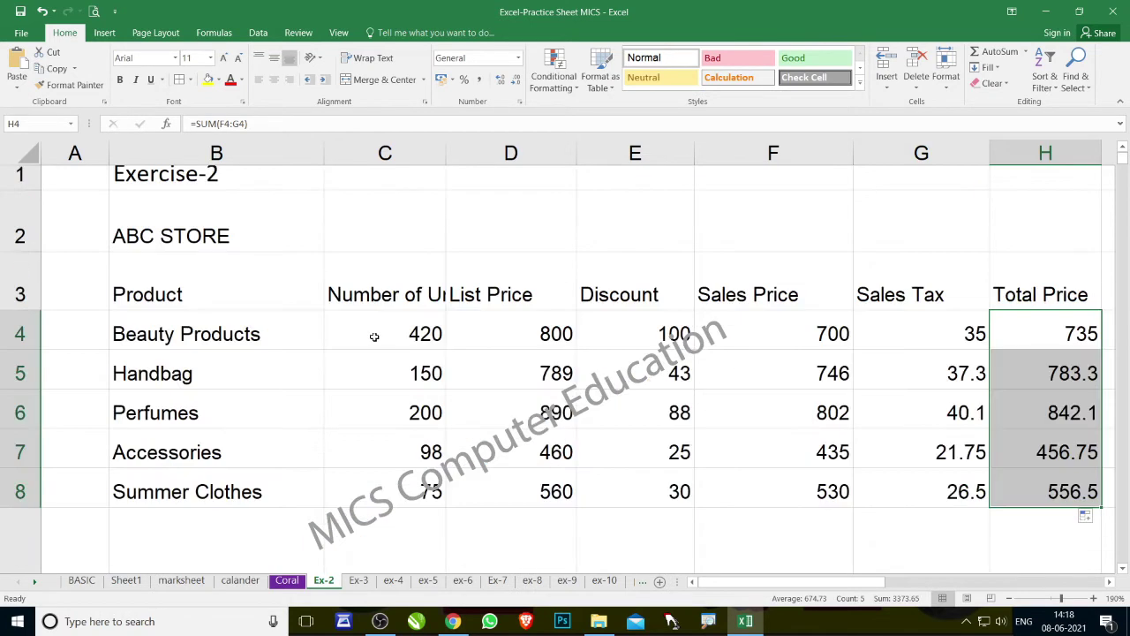
pyautogui.scroll(-1, 148, 277)
pyautogui.scroll(1, 151, 274)
pyautogui.click(164, 297)
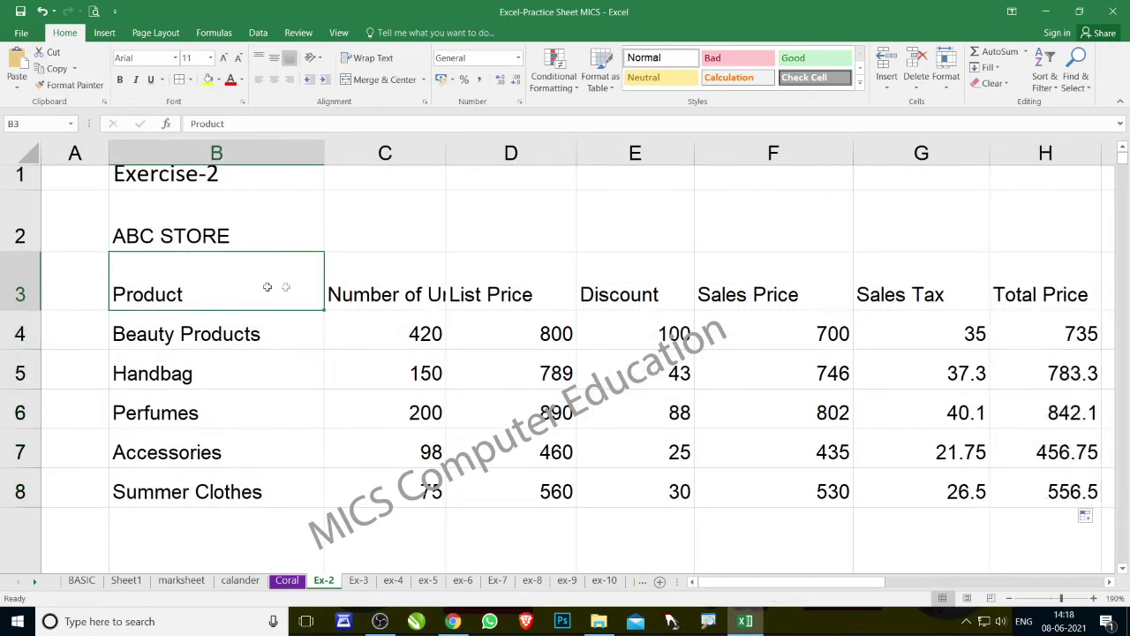
pyautogui.moveTo(267, 287); pyautogui.dragTo(906, 289)
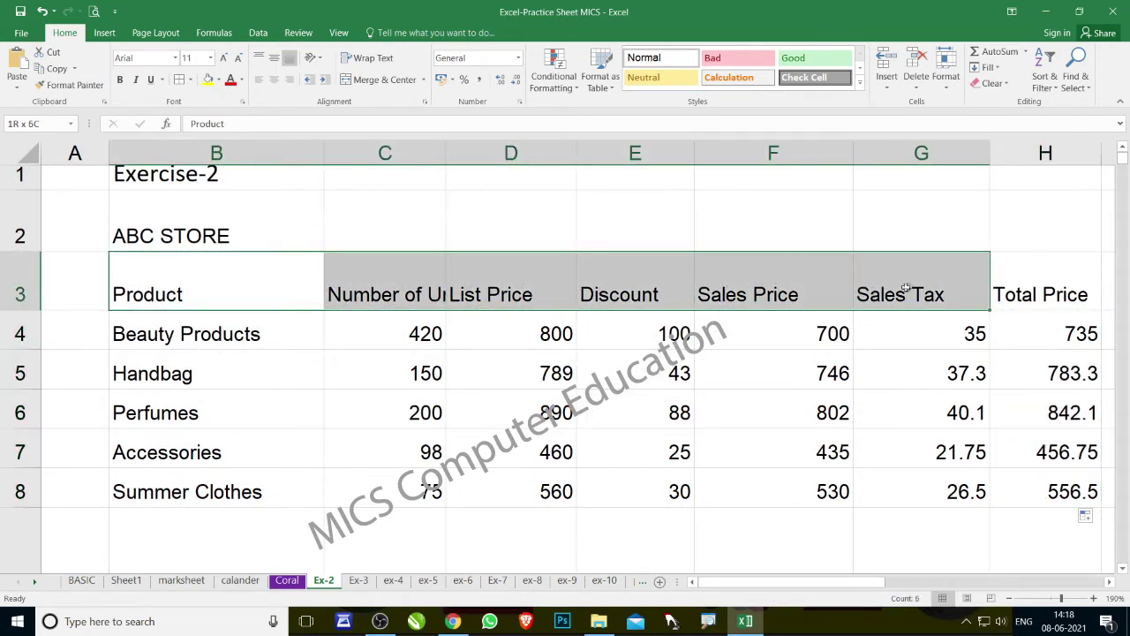
pyautogui.click(207, 360)
pyautogui.moveTo(168, 292); pyautogui.dragTo(1060, 292)
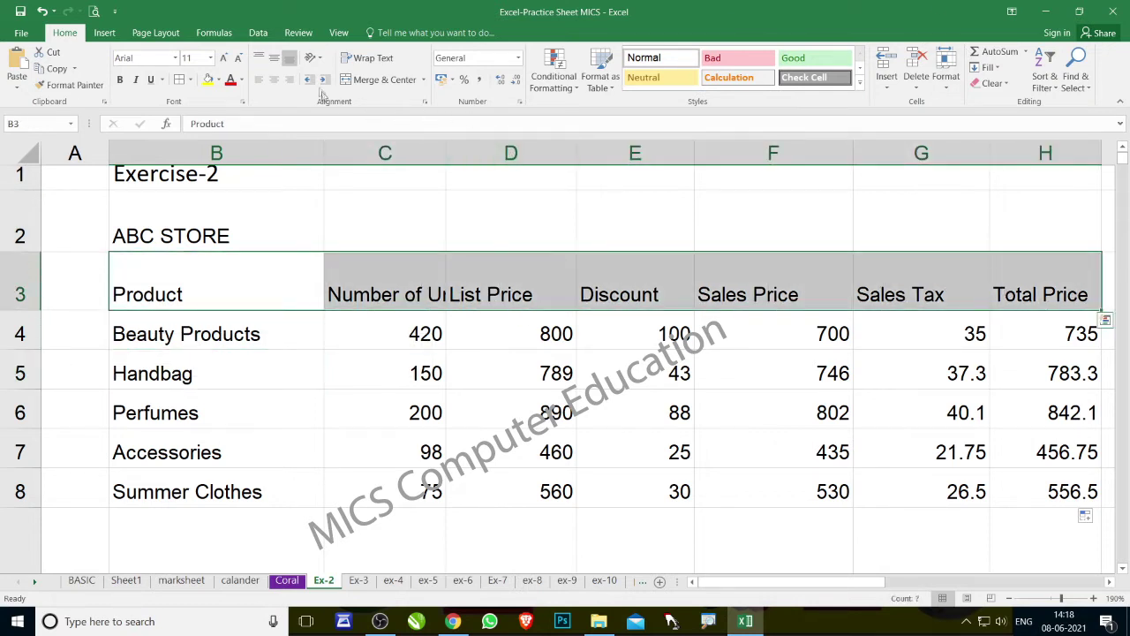
pyautogui.click(277, 59)
pyautogui.click(274, 79)
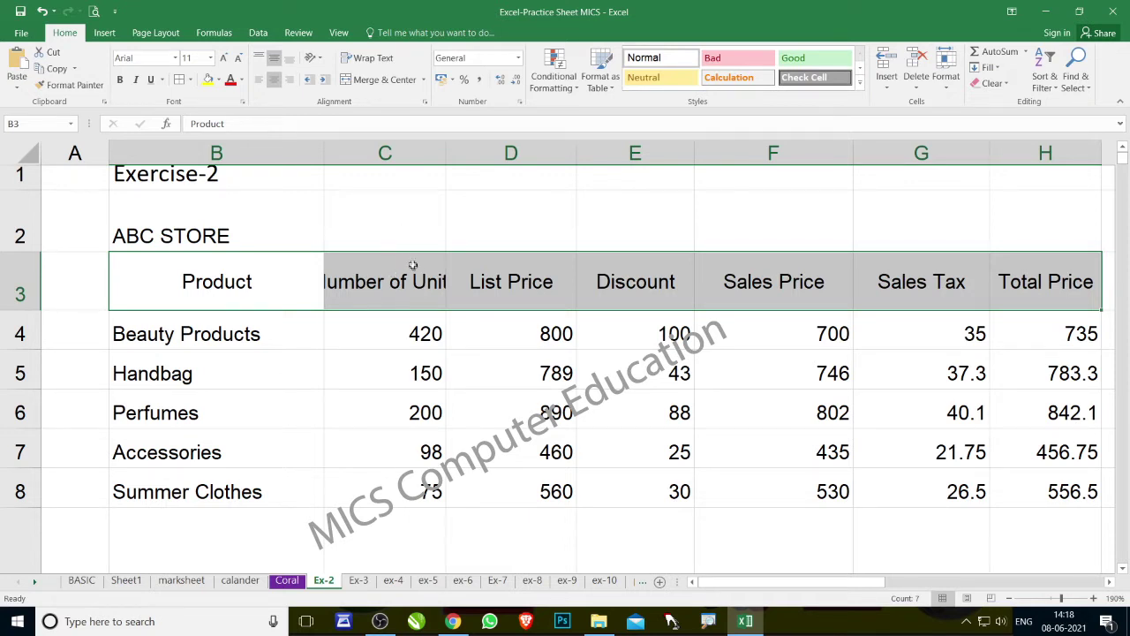
pyautogui.click(477, 385)
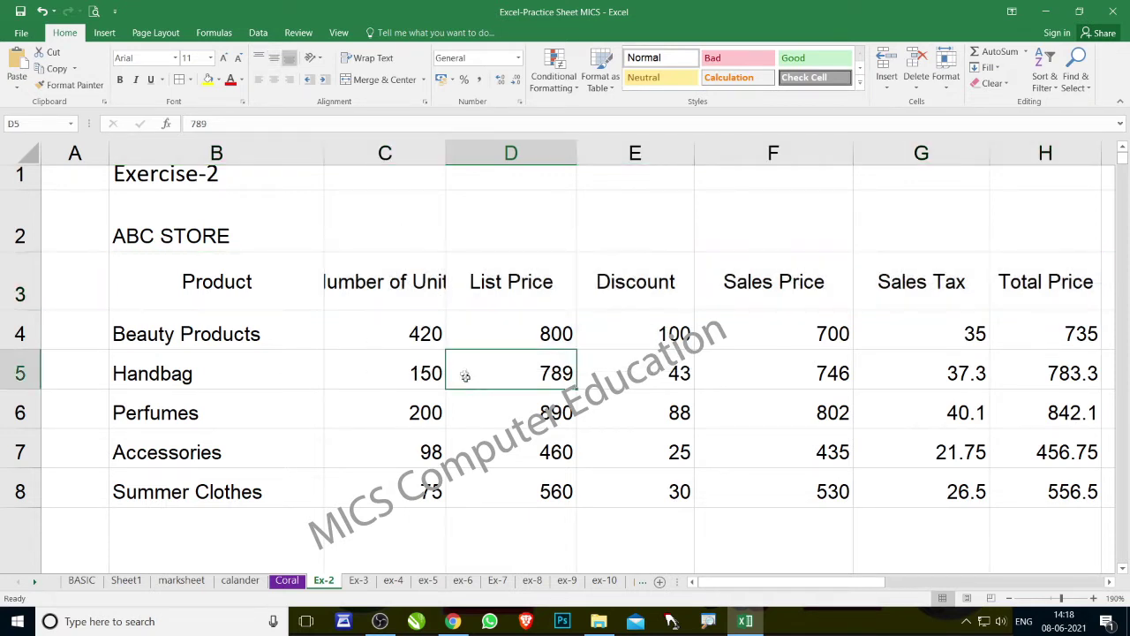
# Read the Q.5 page-header task in row 14, then bring up the Insert ribbon
pyautogui.scroll(-2, 483, 403)
pyautogui.scroll(-1, 483, 403)
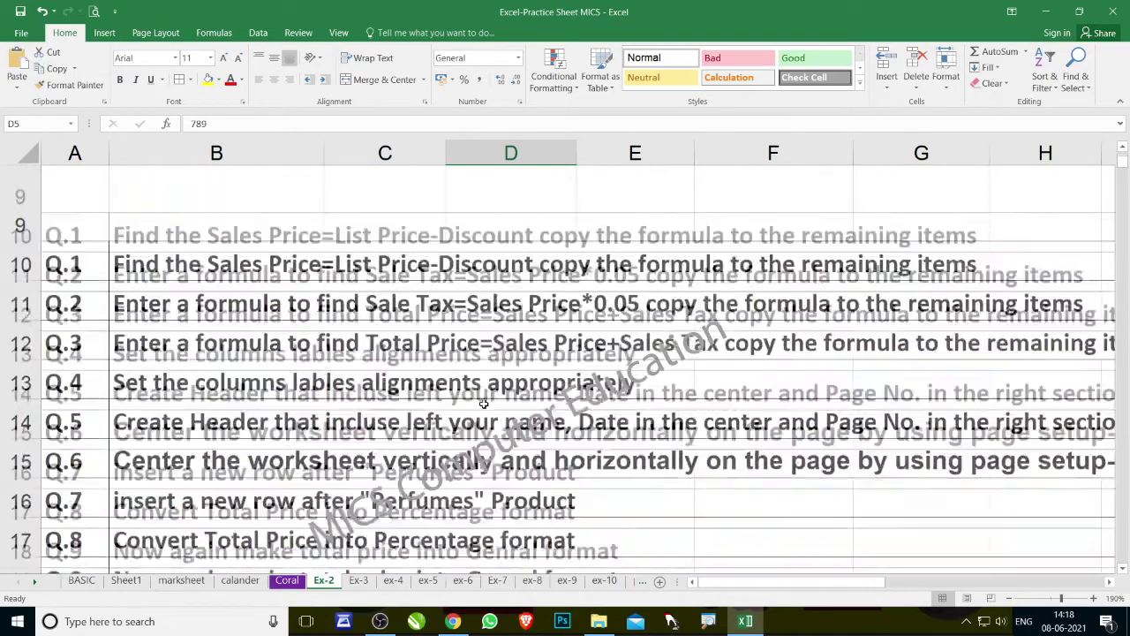
pyautogui.scroll(1, 484, 403)
pyautogui.scroll(-1, 484, 404)
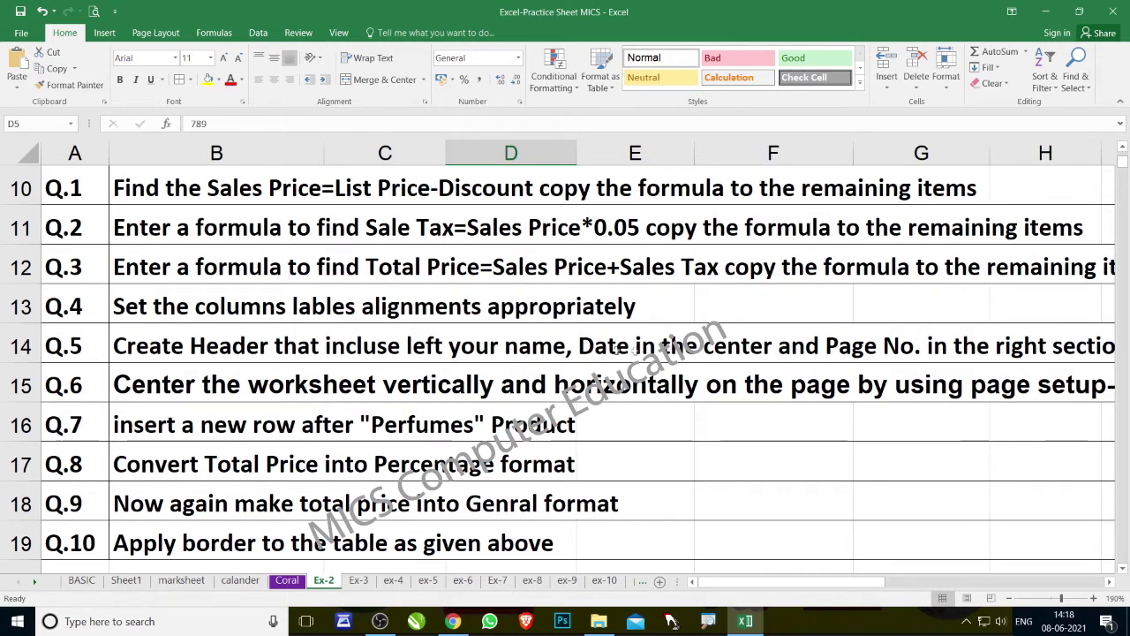
pyautogui.click(1027, 347)
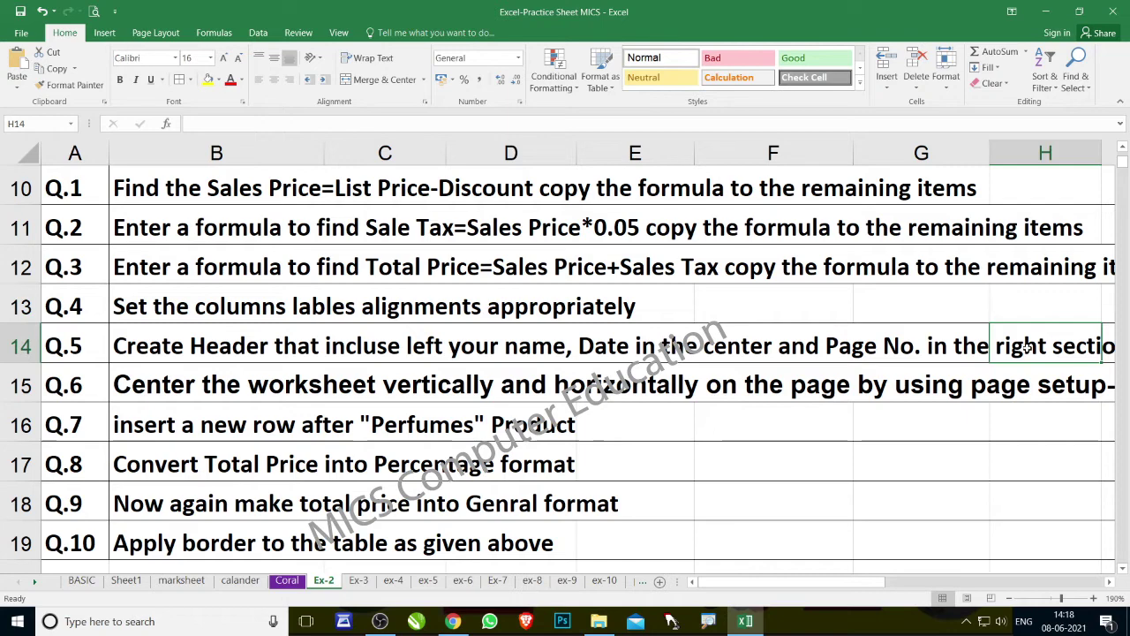
pyautogui.press('Right')
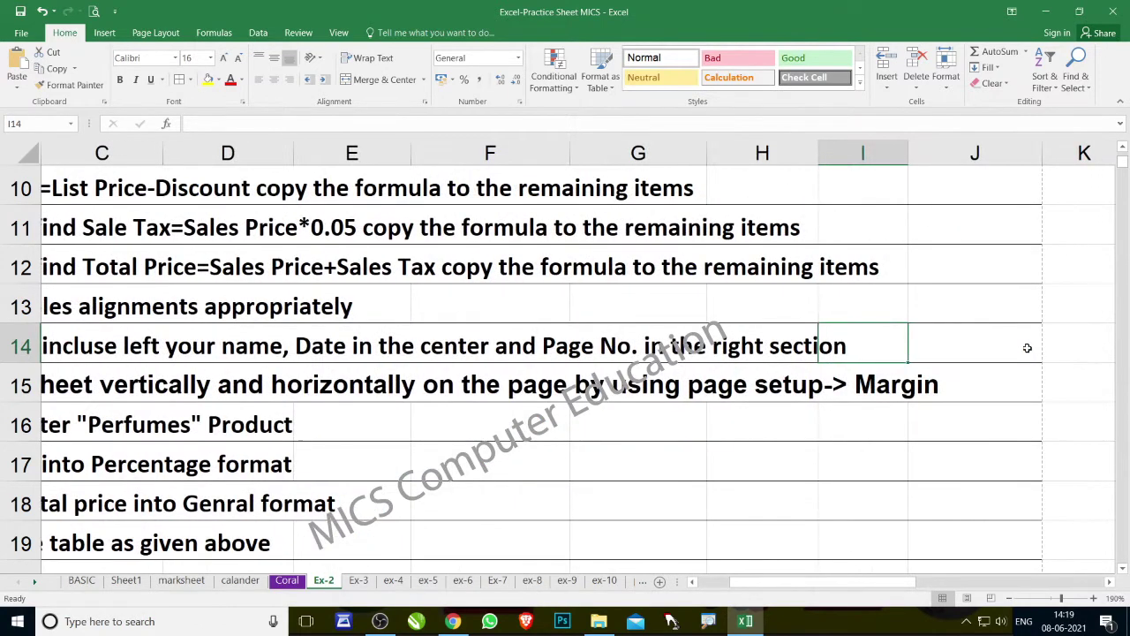
pyautogui.press('Left')
pyautogui.press('Left')
pyautogui.press('Left')
pyautogui.press('Home')
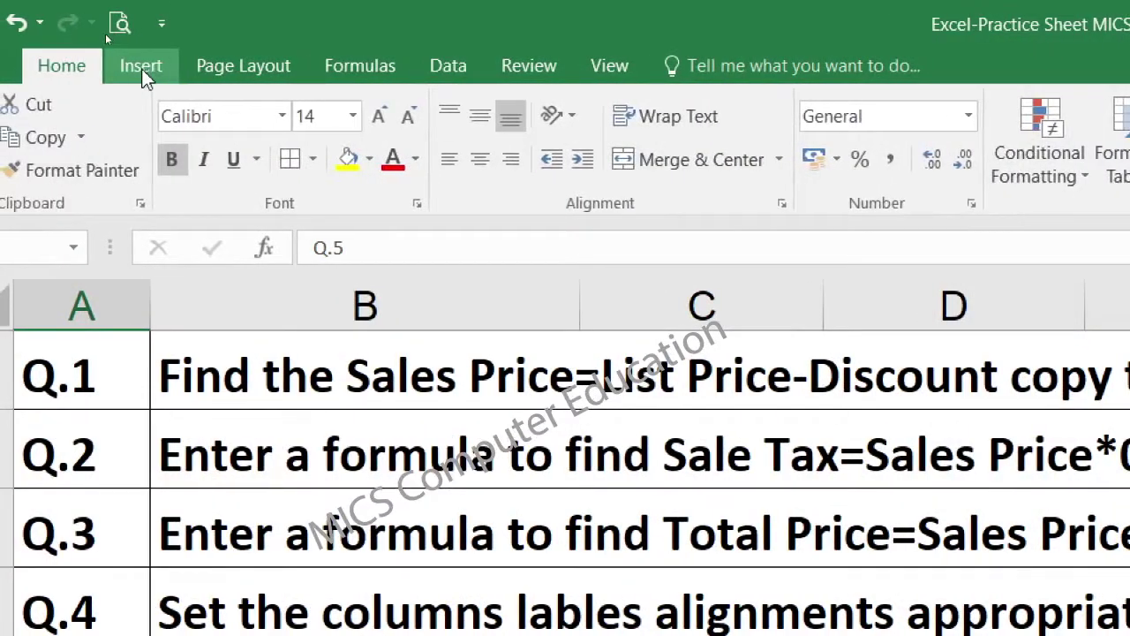
pyautogui.click(139, 66)
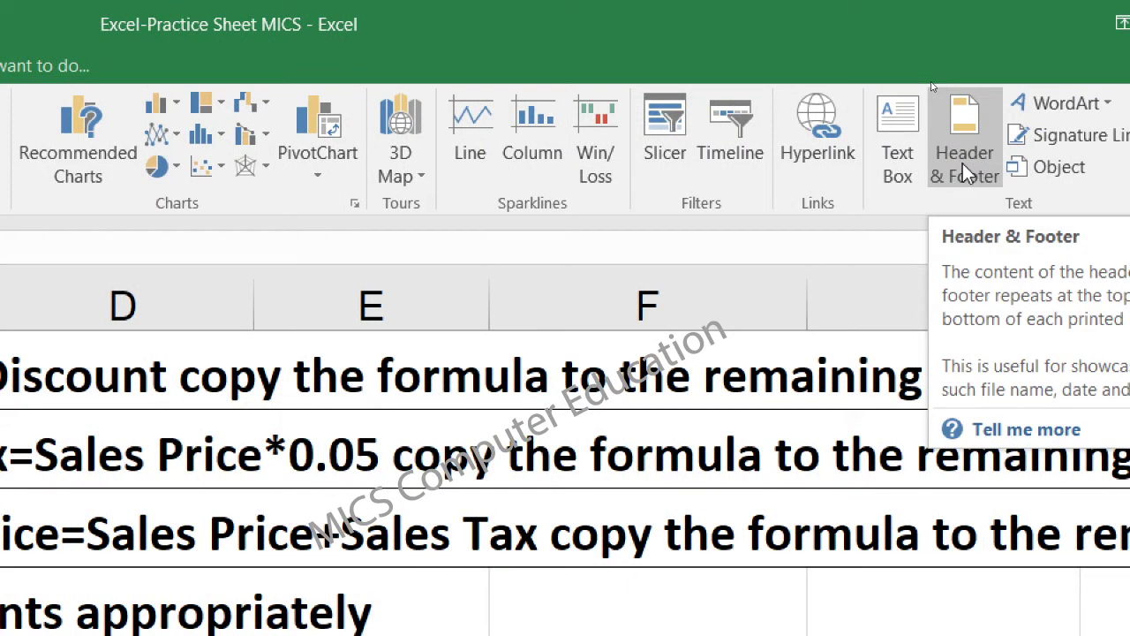
# Start a page header and type mics in its left section
pyautogui.click(962, 164)
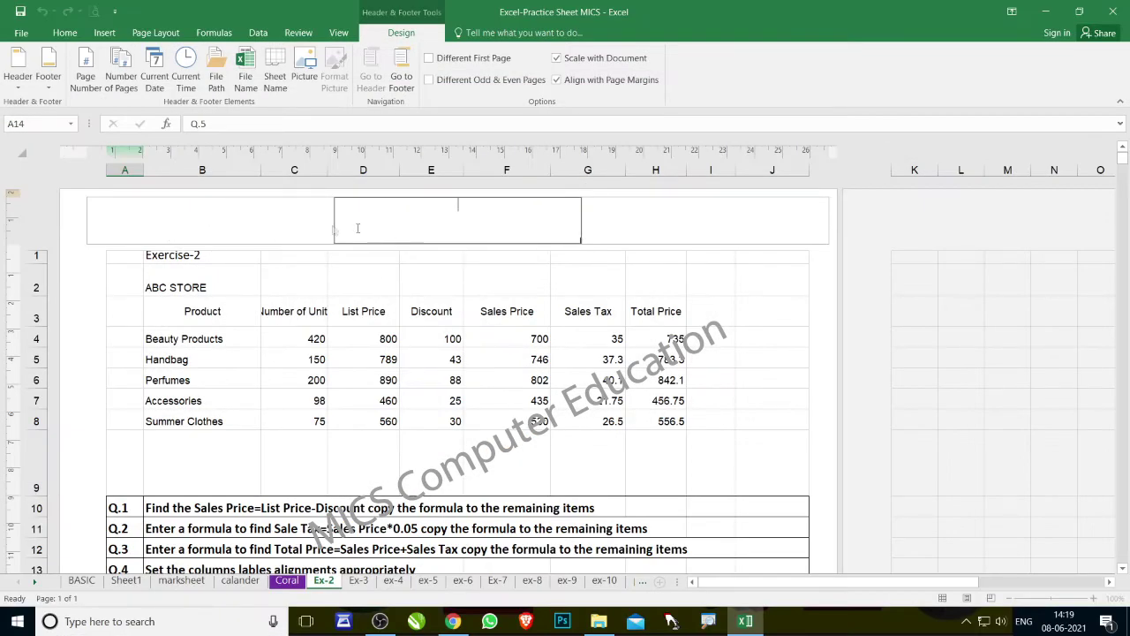
pyautogui.click(274, 226)
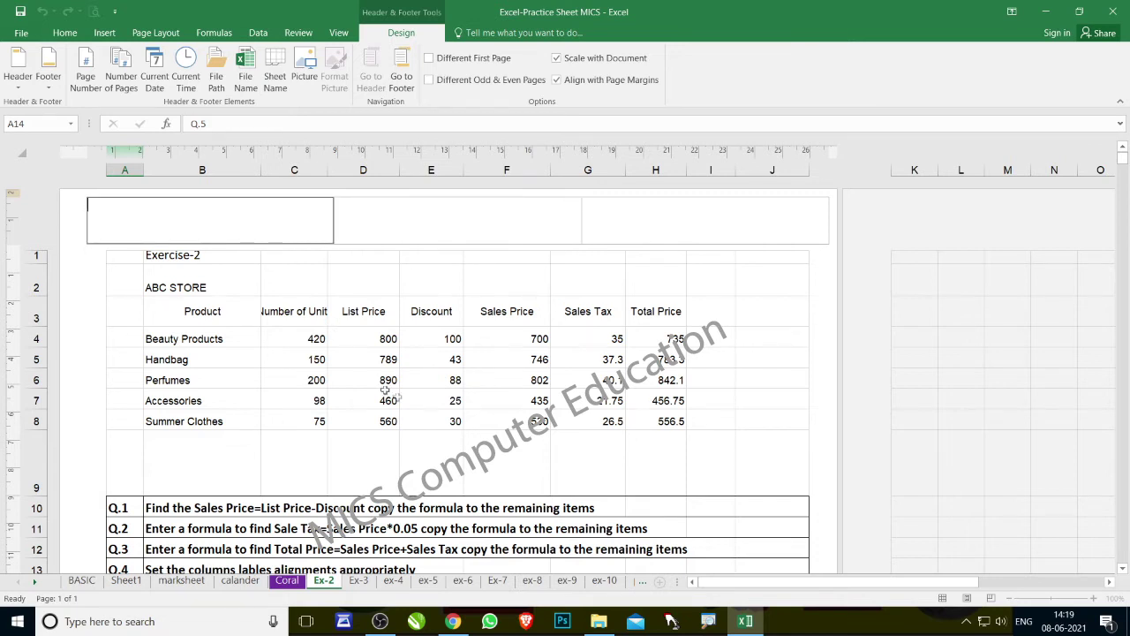
pyautogui.click(1122, 568)
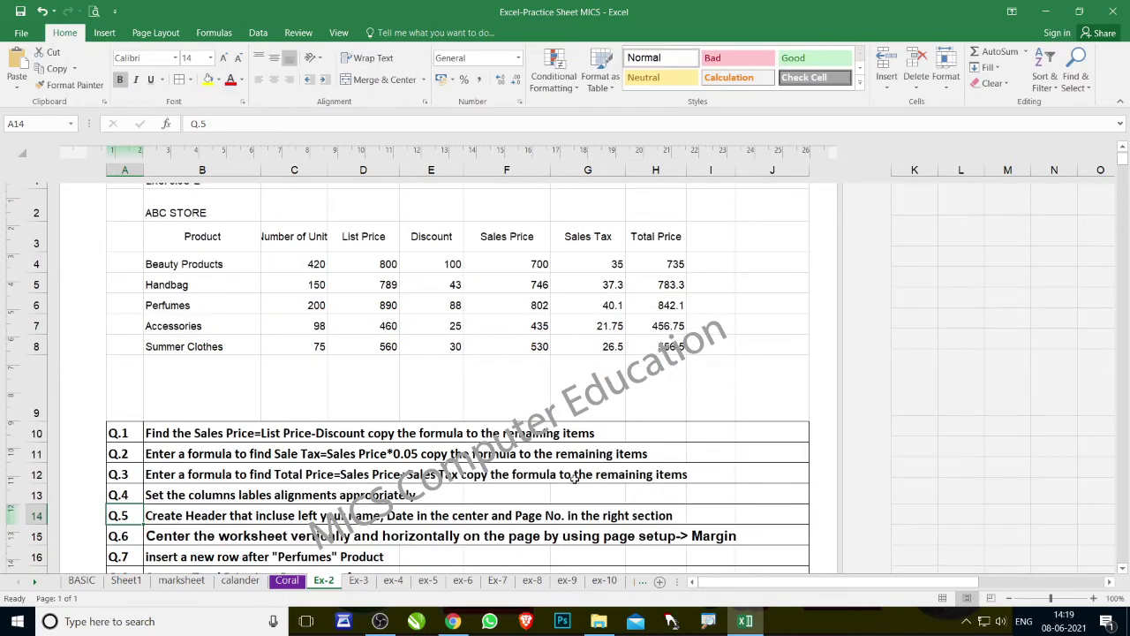
pyautogui.keyDown('ctrl'); pyautogui.scroll(-1, 464, 478); pyautogui.keyUp('ctrl')
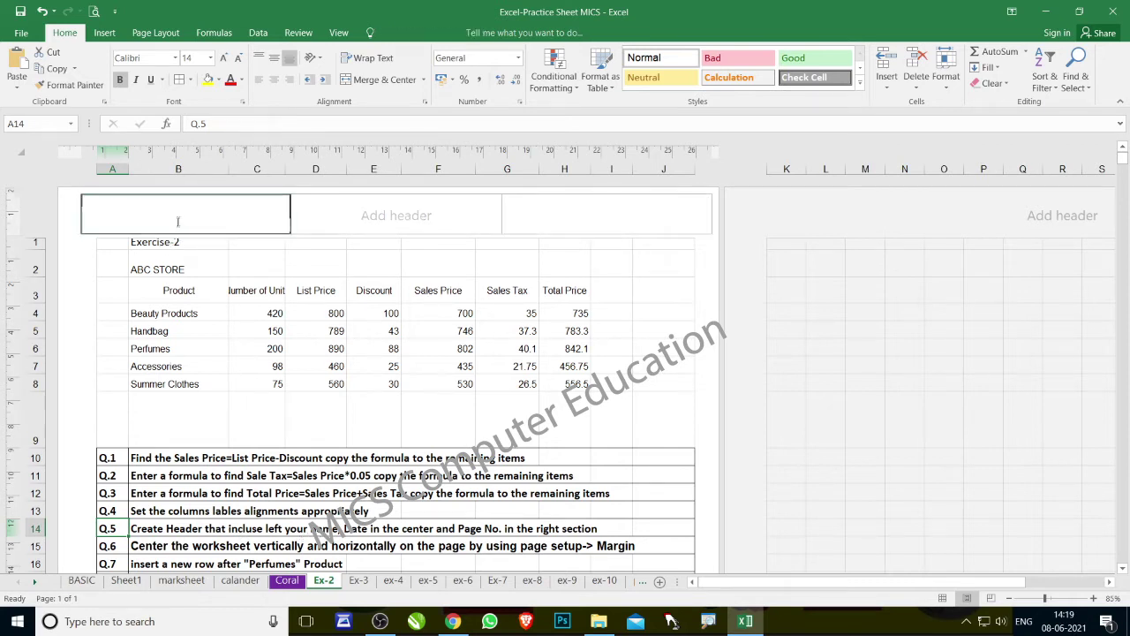
pyautogui.click(179, 221)
pyautogui.write('mics')
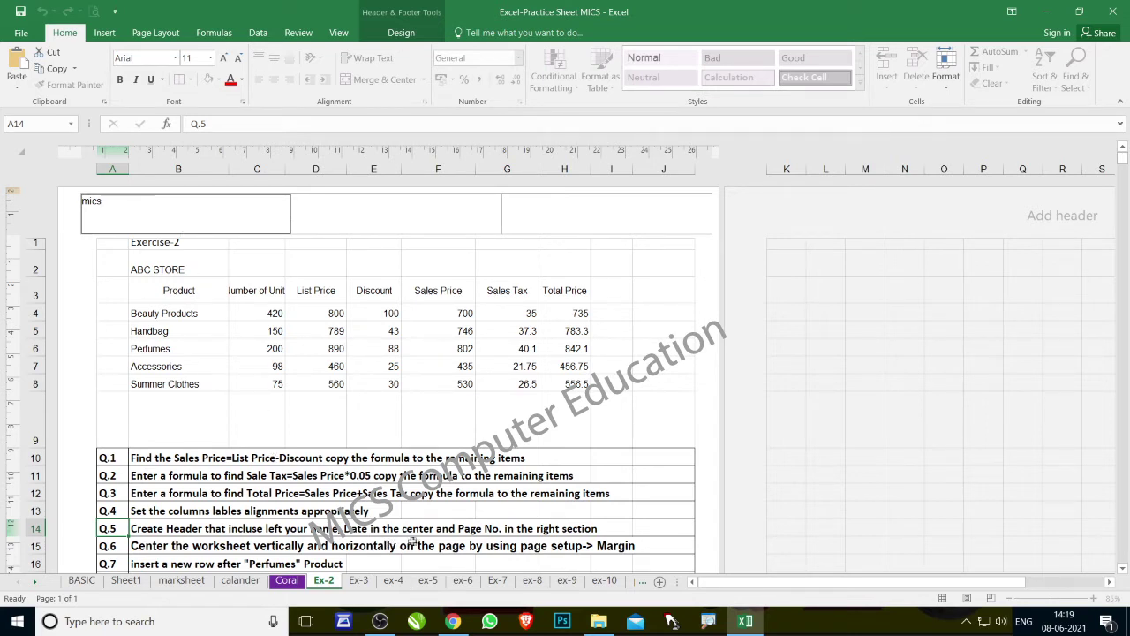
pyautogui.click(364, 216)
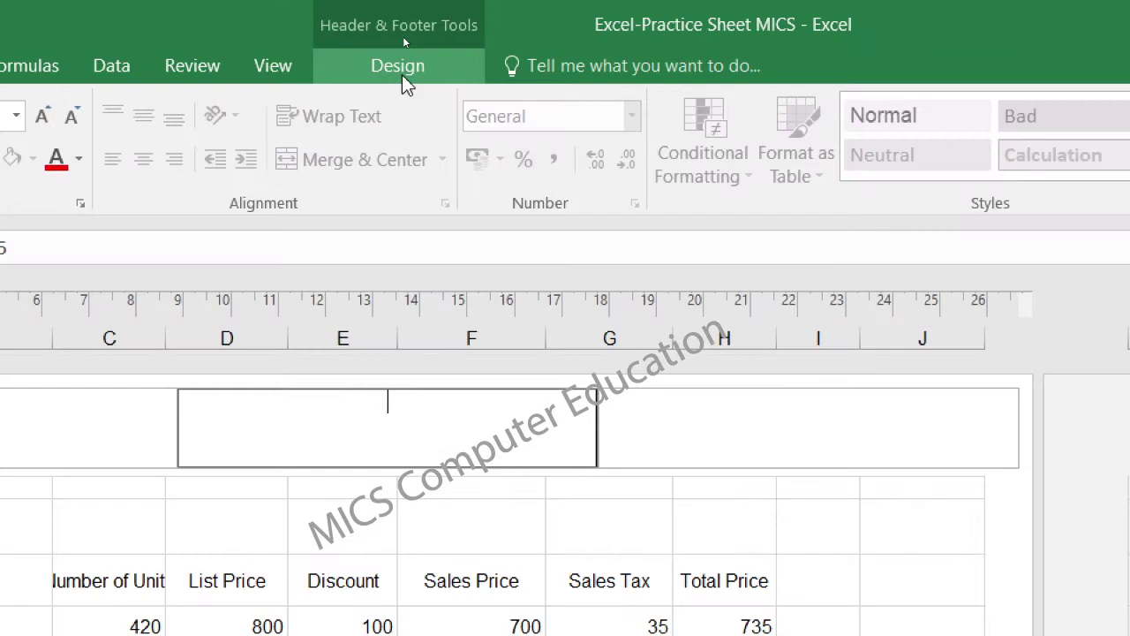
# Add Current Date to the centre header section and Page Number to the right
pyautogui.click(405, 41)
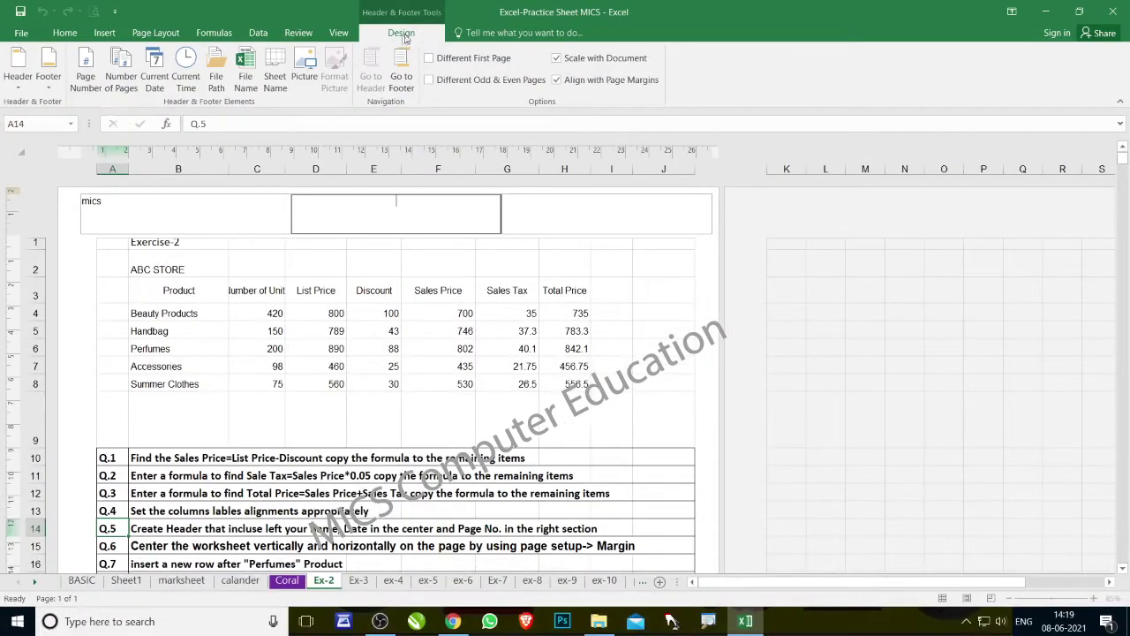
pyautogui.click(161, 84)
pyautogui.click(416, 293)
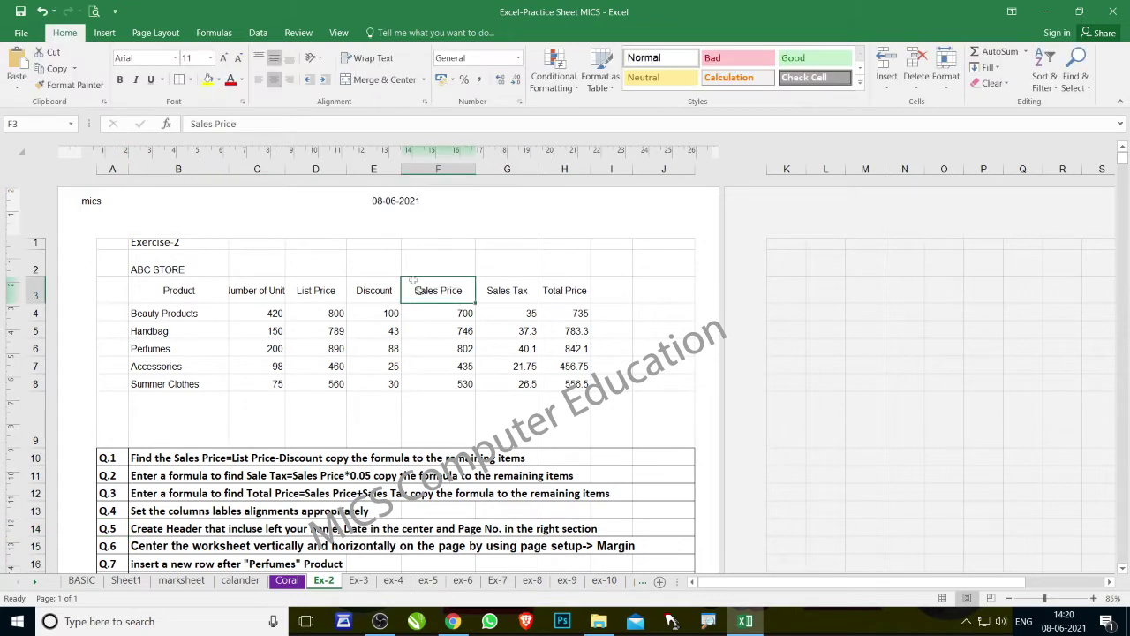
pyautogui.click(568, 210)
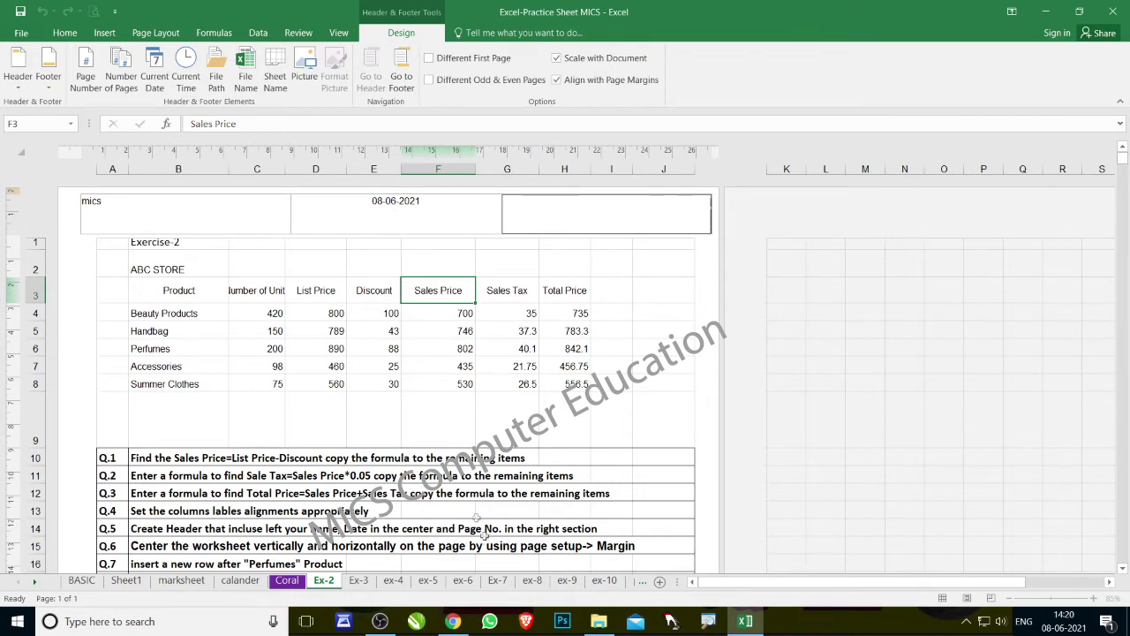
pyautogui.click(89, 82)
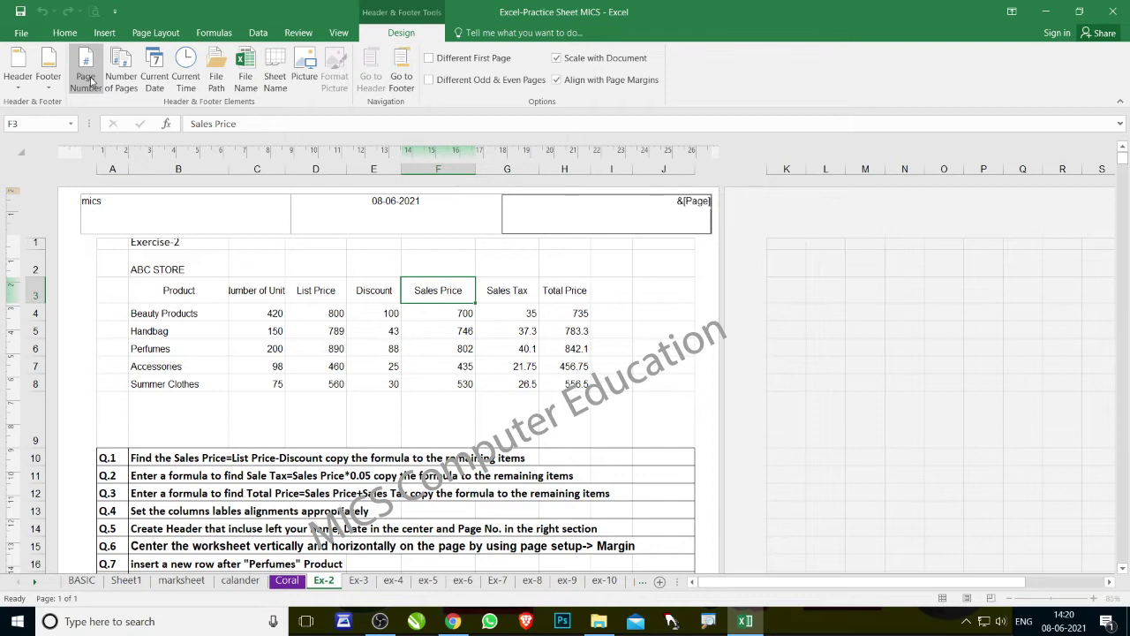
pyautogui.click(465, 363)
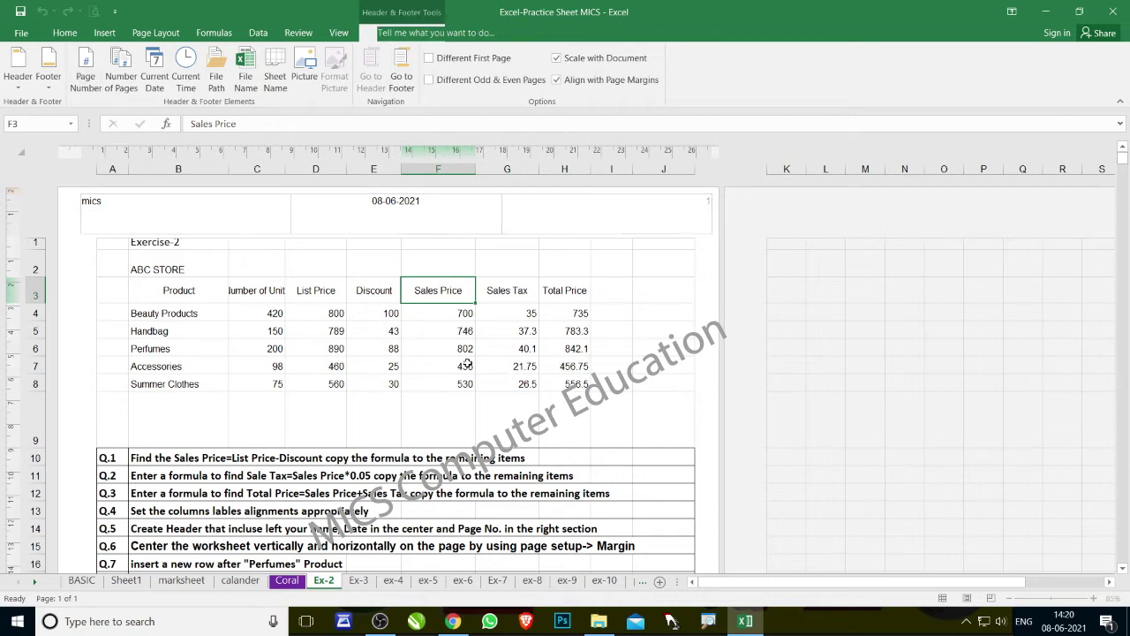
# Type ffgg in cell C24 so the sheet spills onto a second page
pyautogui.scroll(-3, 474, 421)
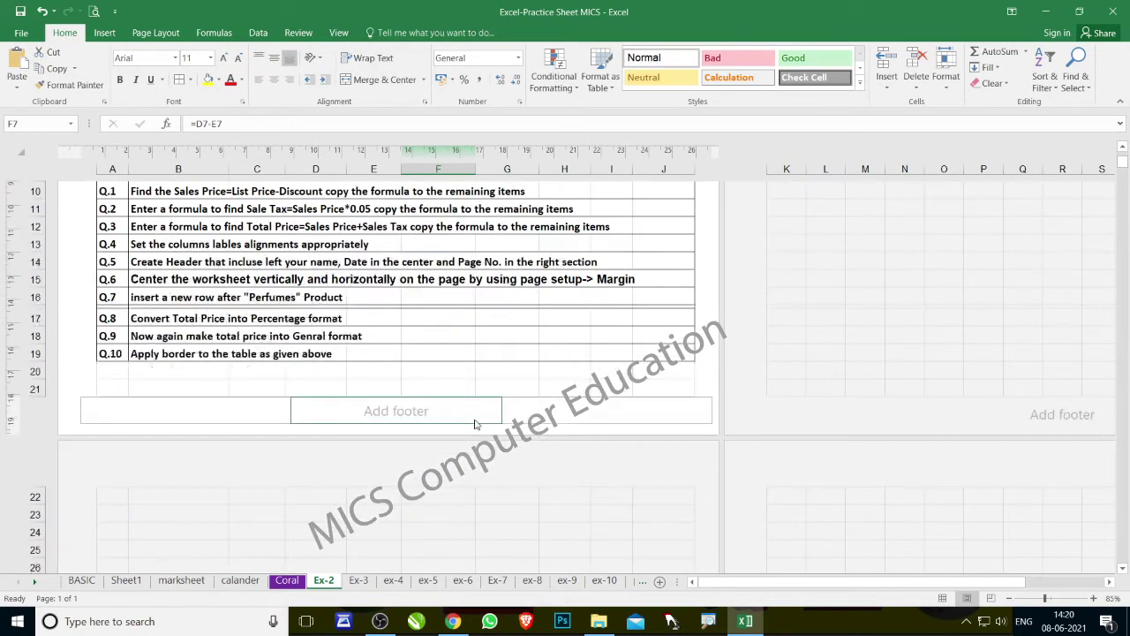
pyautogui.scroll(-2, 477, 426)
pyautogui.click(251, 426)
pyautogui.write('ffgg')
pyautogui.click(498, 228)
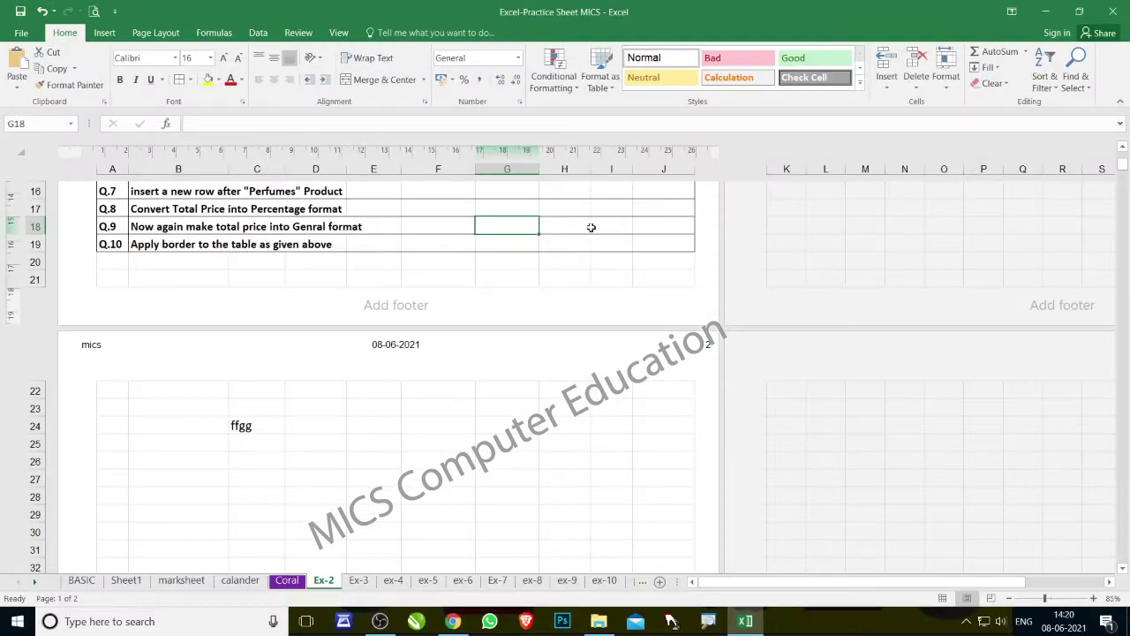
# Browse cells across the pages in Page Layout view, scrolling back to the top
pyautogui.moveTo(593, 226); pyautogui.dragTo(585, 226)
pyautogui.click(579, 451)
pyautogui.scroll(3, 578, 452)
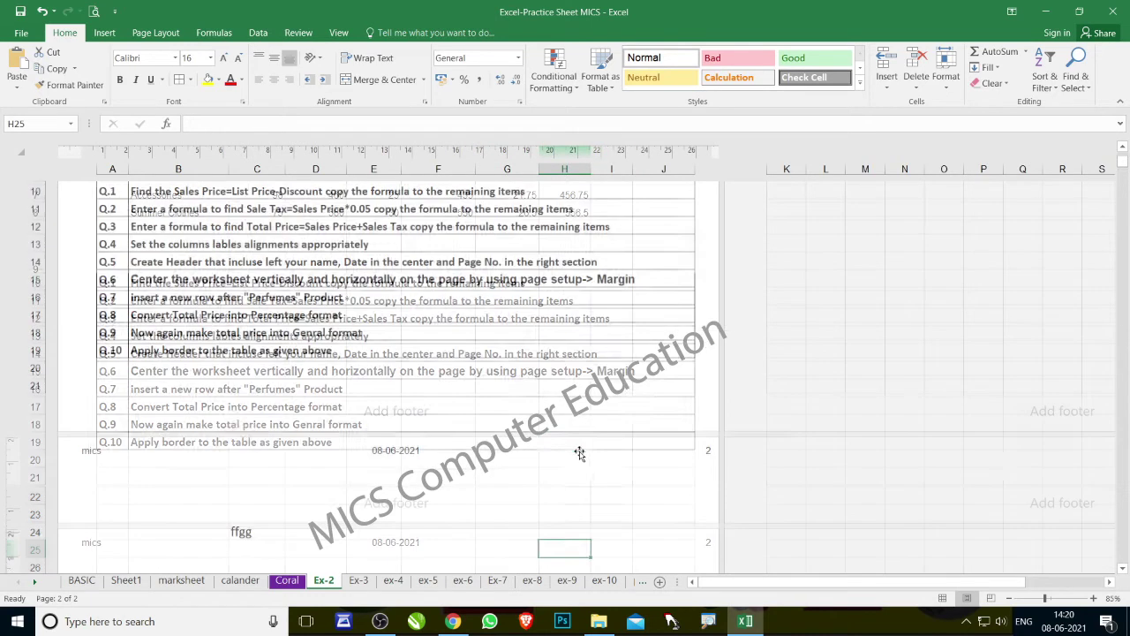
pyautogui.click(554, 231)
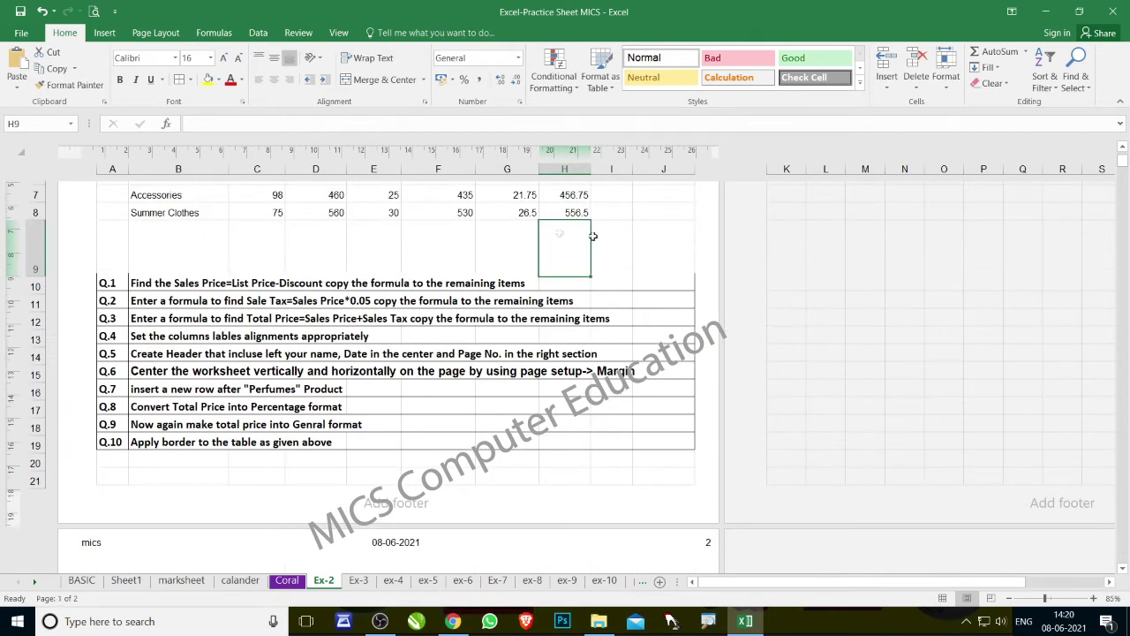
pyautogui.click(872, 272)
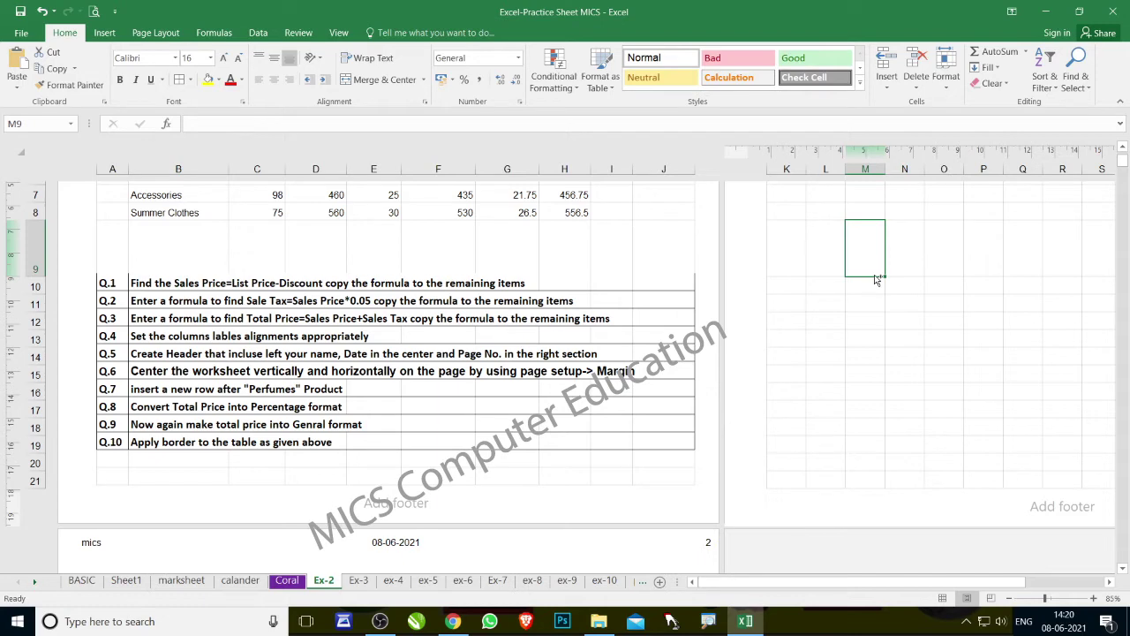
pyautogui.scroll(3, 535, 311)
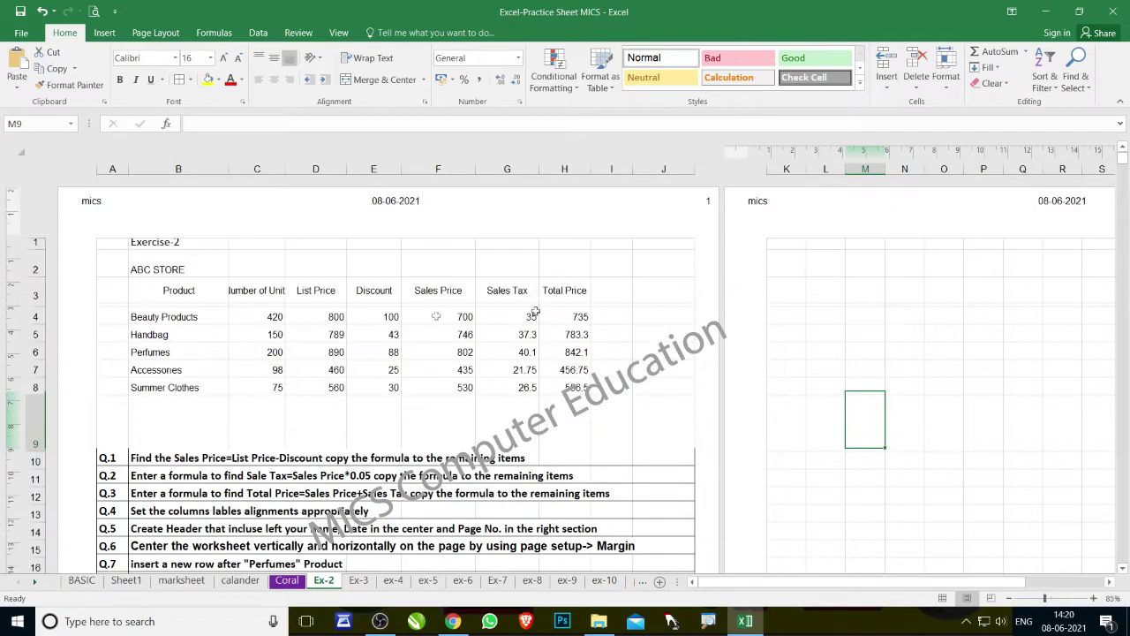
pyautogui.keyDown('ctrl'); pyautogui.scroll(3, 356, 322); pyautogui.keyUp('ctrl')
pyautogui.keyDown('ctrl'); pyautogui.scroll(2, 356, 321); pyautogui.keyUp('ctrl')
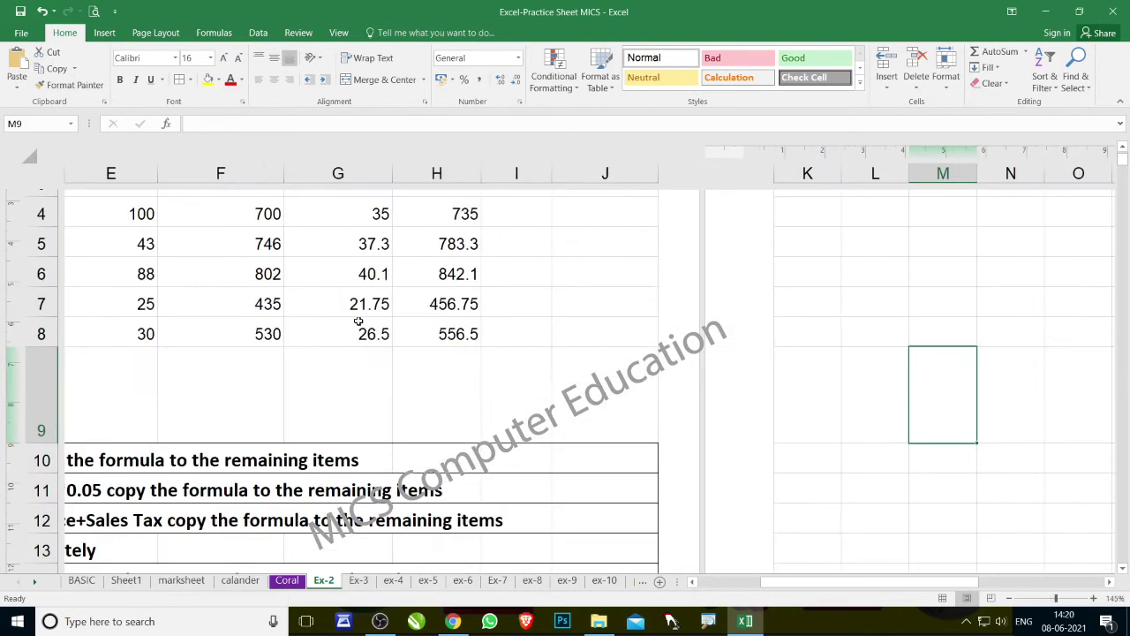
pyautogui.click(691, 582)
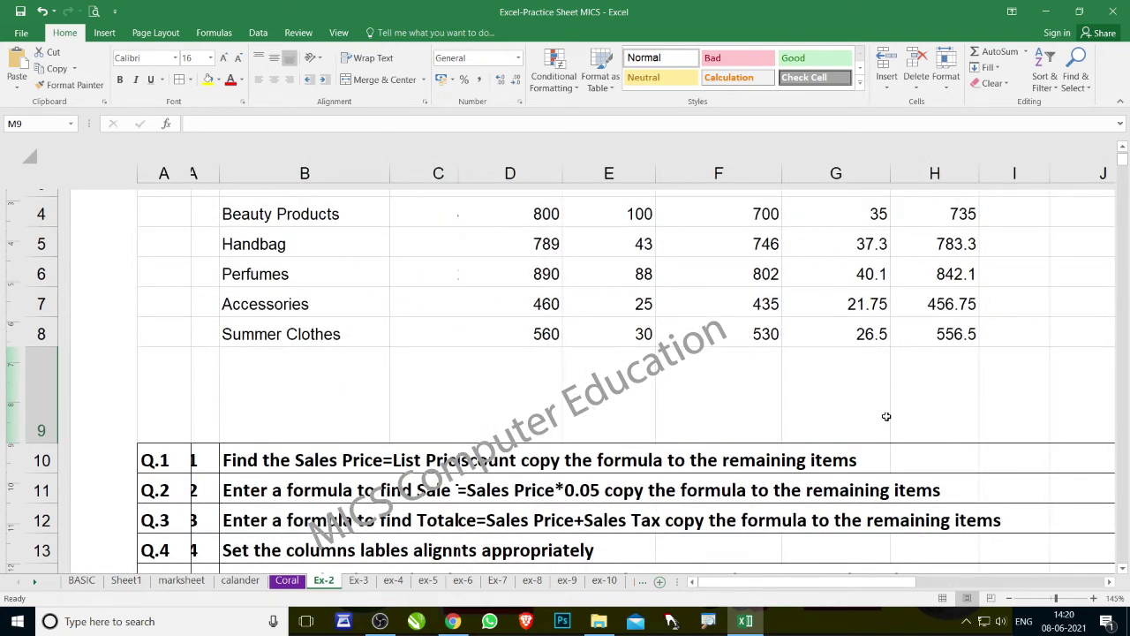
# Scroll down to check the header on page 2, then clear the selection
pyautogui.scroll(-1, 887, 415)
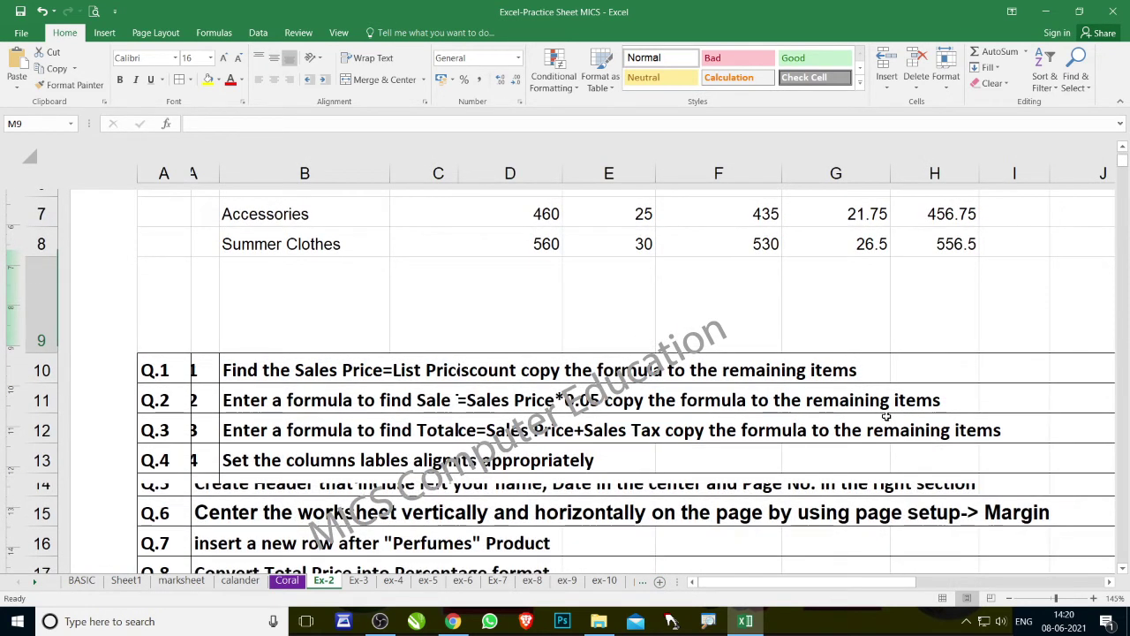
pyautogui.scroll(-1, 723, 487)
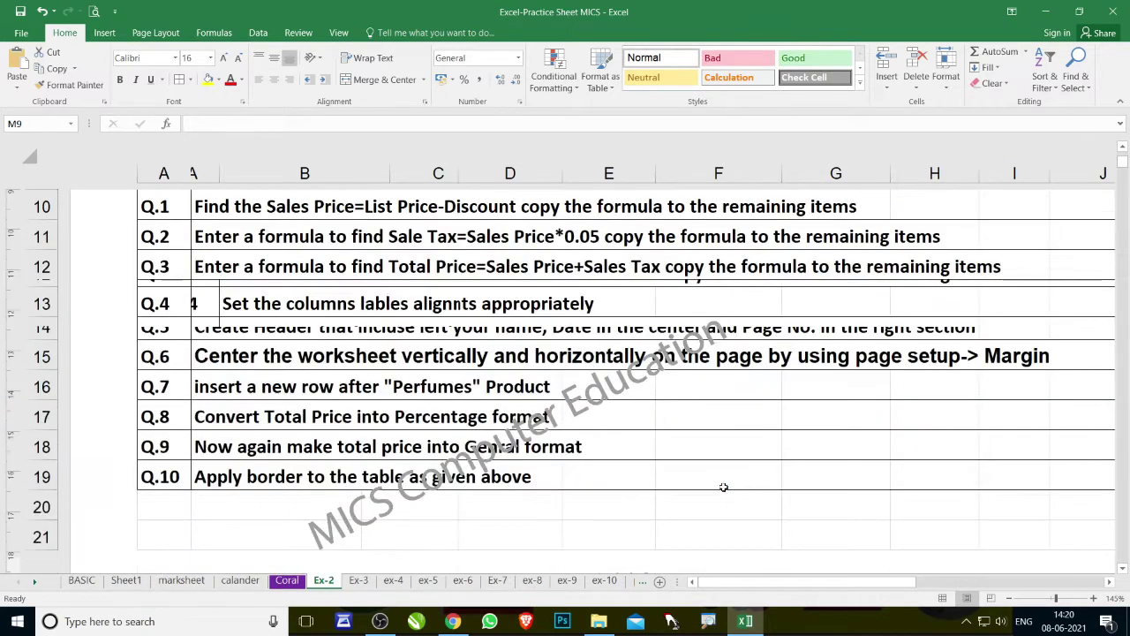
pyautogui.click(720, 386)
pyautogui.click(295, 495)
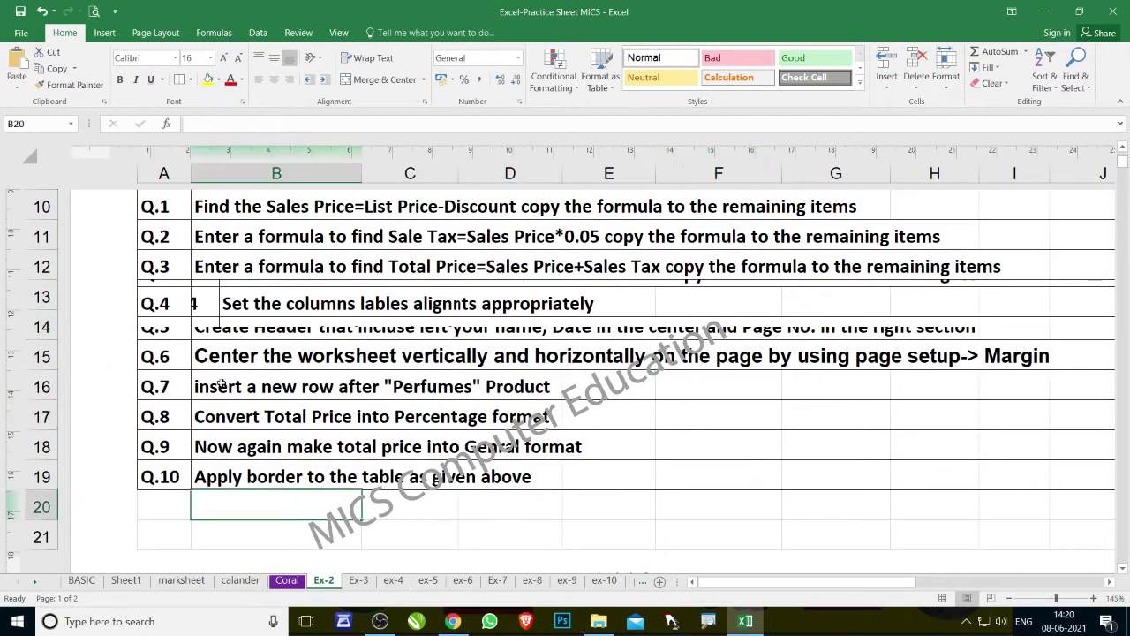
pyautogui.scroll(-1, 221, 382)
pyautogui.moveTo(163, 303)
pyautogui.mouseDown()
pyautogui.moveTo(163, 361)
pyautogui.moveTo(358, 493)
pyautogui.mouseUp()
pyautogui.scroll(1, 201, 376)
pyautogui.scroll(1, 201, 375)
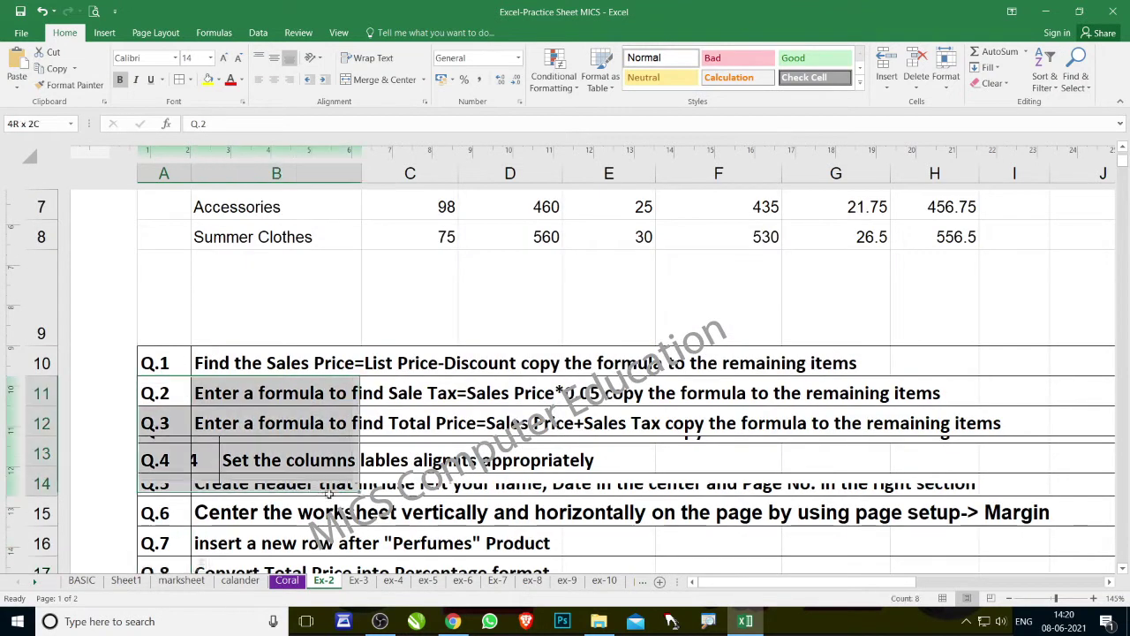
pyautogui.click(717, 430)
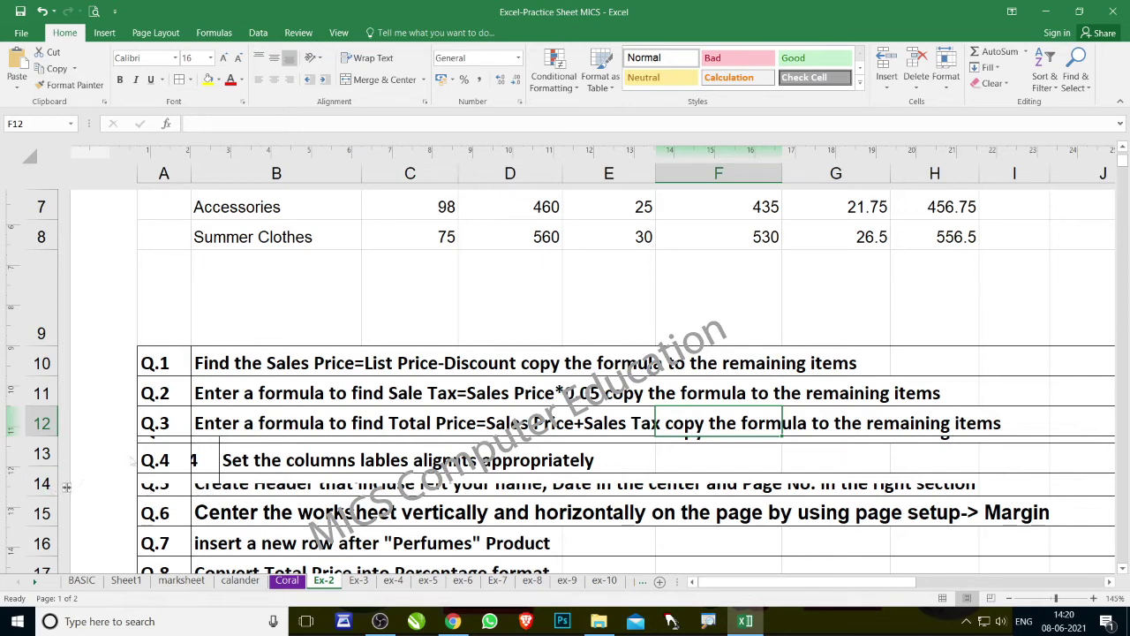
# Switch the sheet back to Normal view
pyautogui.click(339, 33)
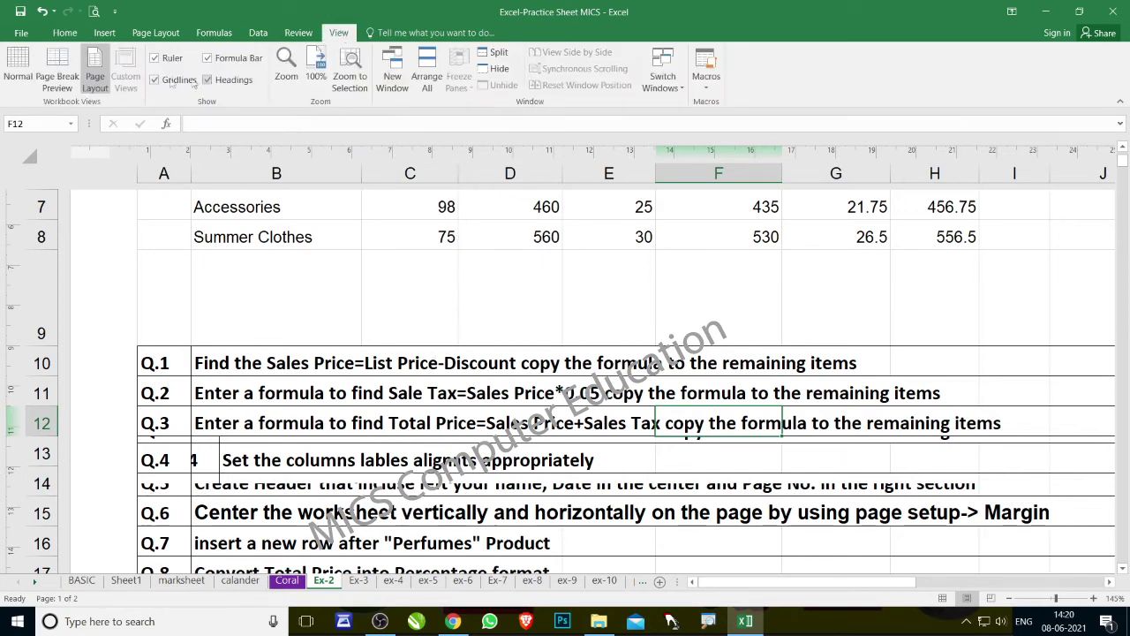
pyautogui.click(18, 66)
pyautogui.scroll(-1, 282, 381)
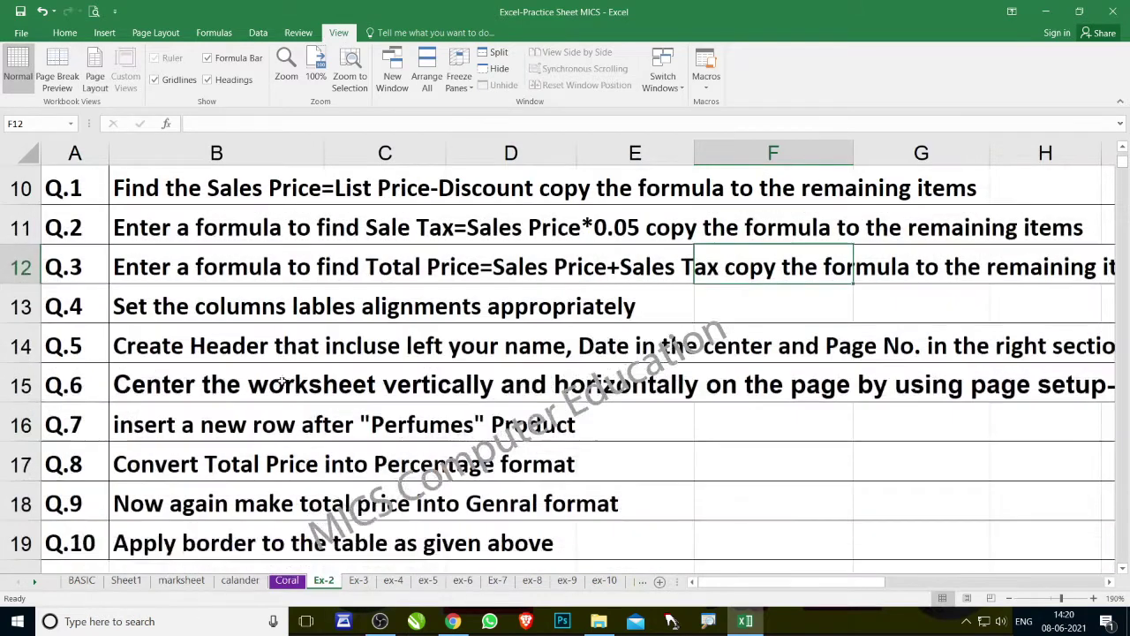
# Look over the Q.5 and Q.6 instructions, then open the print preview with Ctrl+P
pyautogui.click(133, 351)
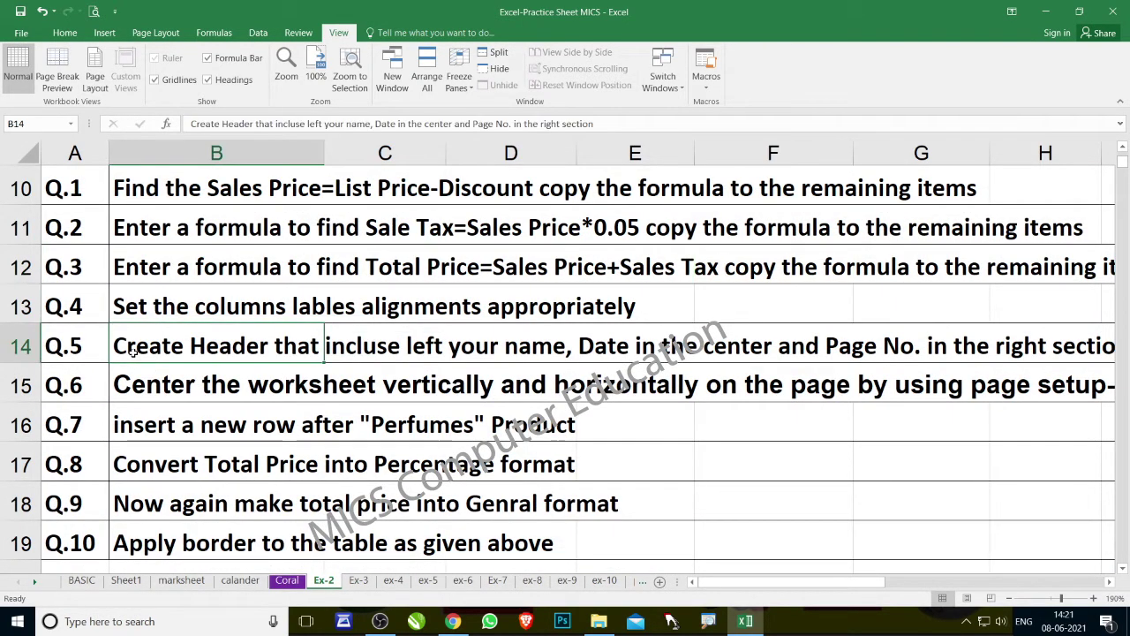
pyautogui.click(128, 387)
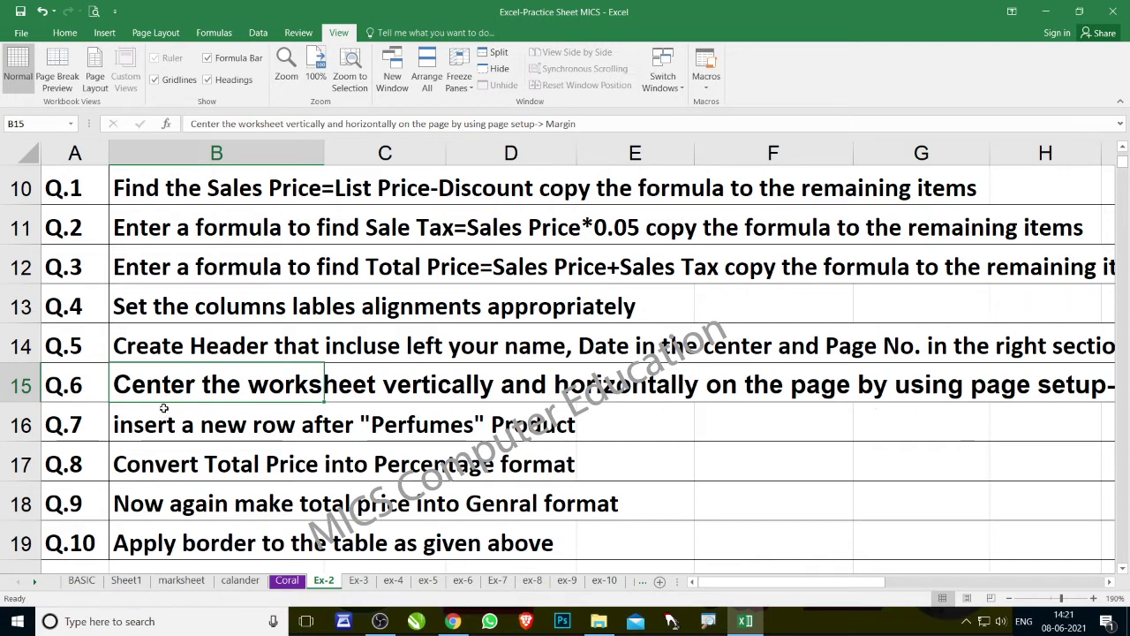
pyautogui.hotkey('ctrl', 'p')
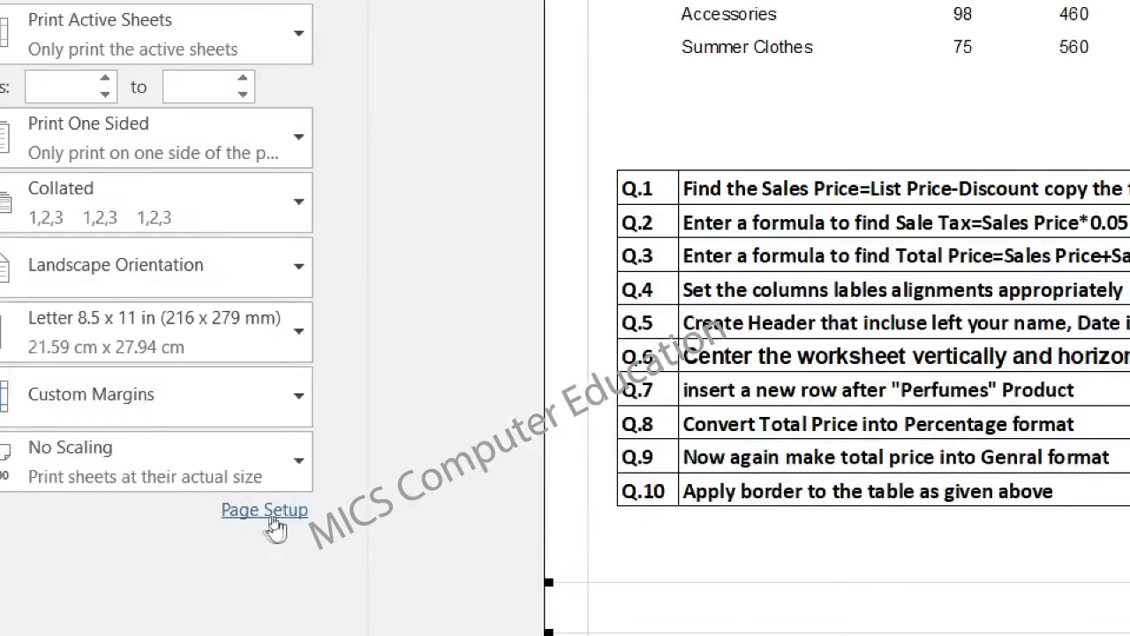
# Turn on both Center on page options, Horizontally and Vertically, for the Ex-2 printout, then exit preview
pyautogui.click(275, 520)
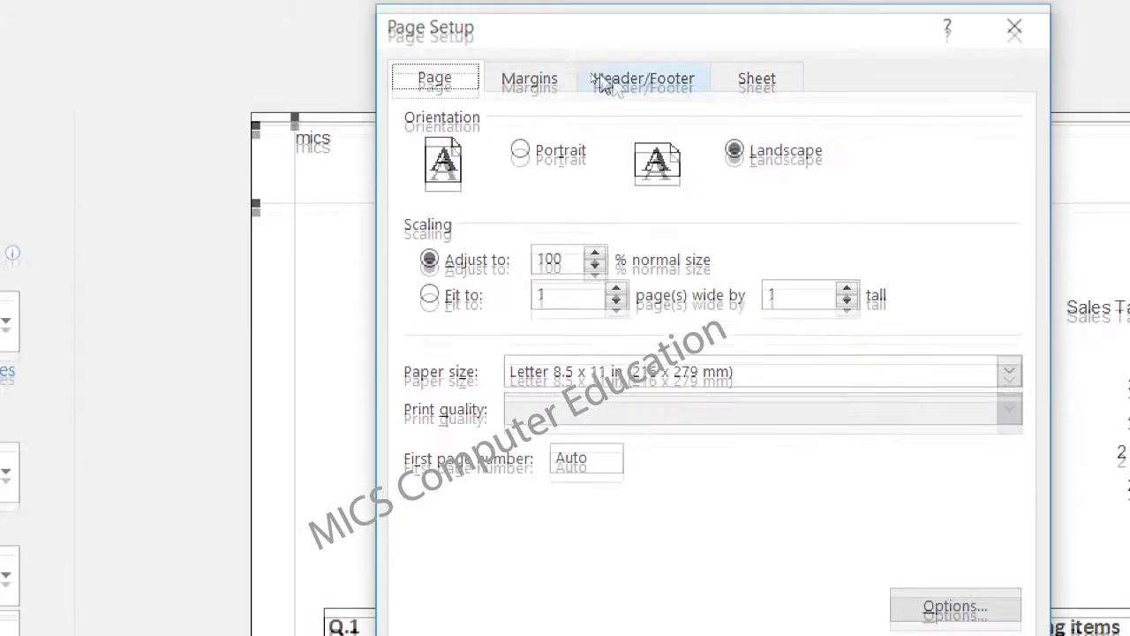
pyautogui.click(521, 81)
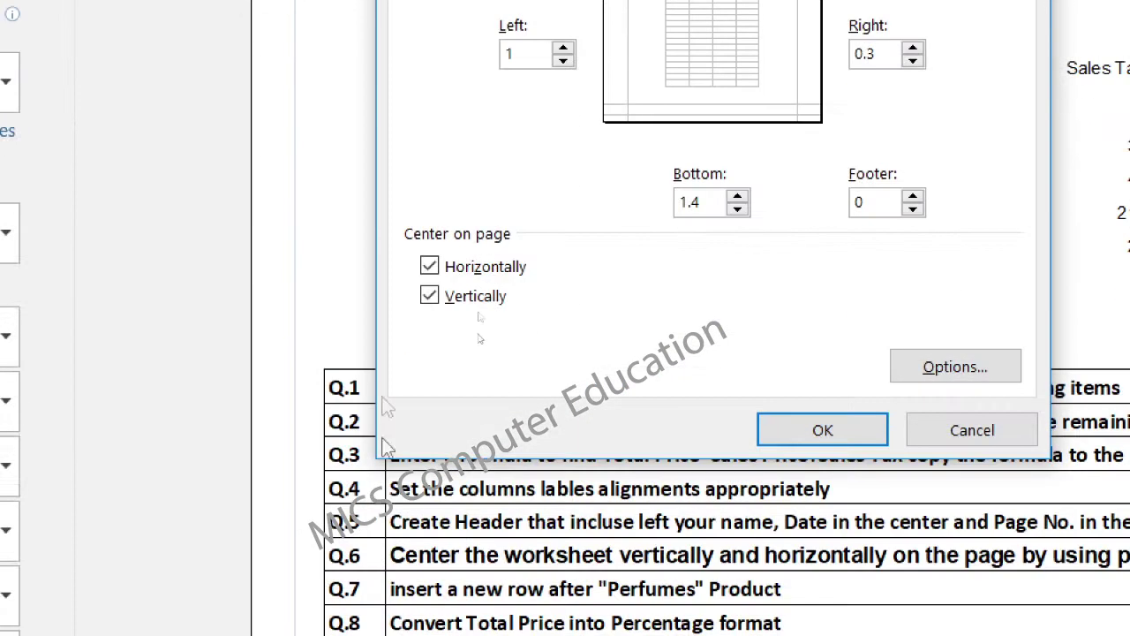
pyautogui.click(429, 266)
pyautogui.click(429, 295)
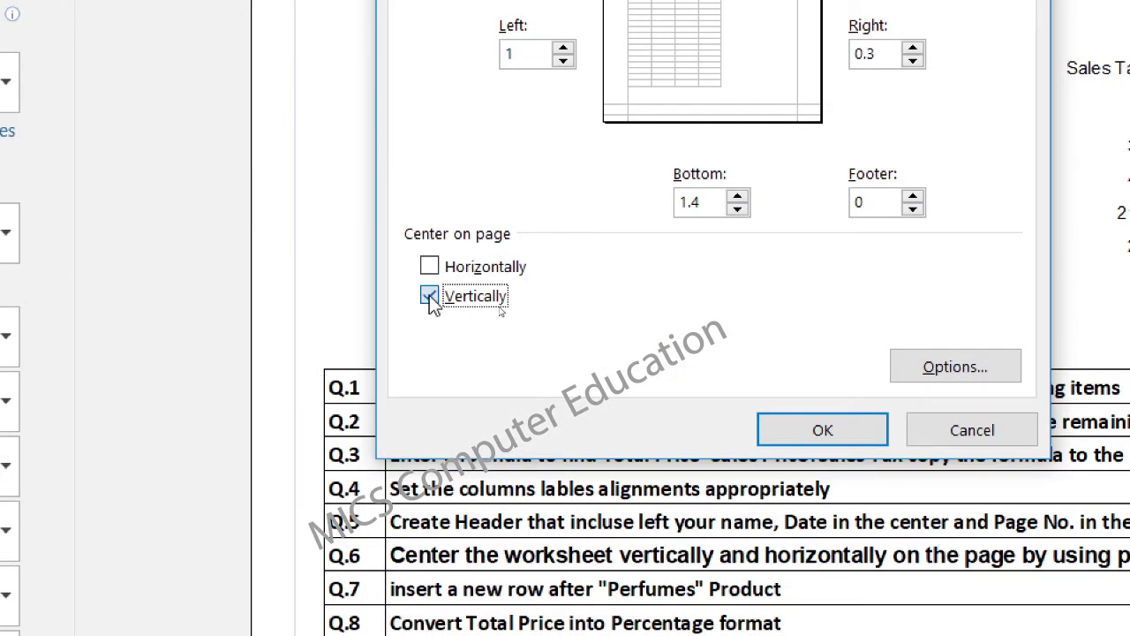
pyautogui.click(823, 428)
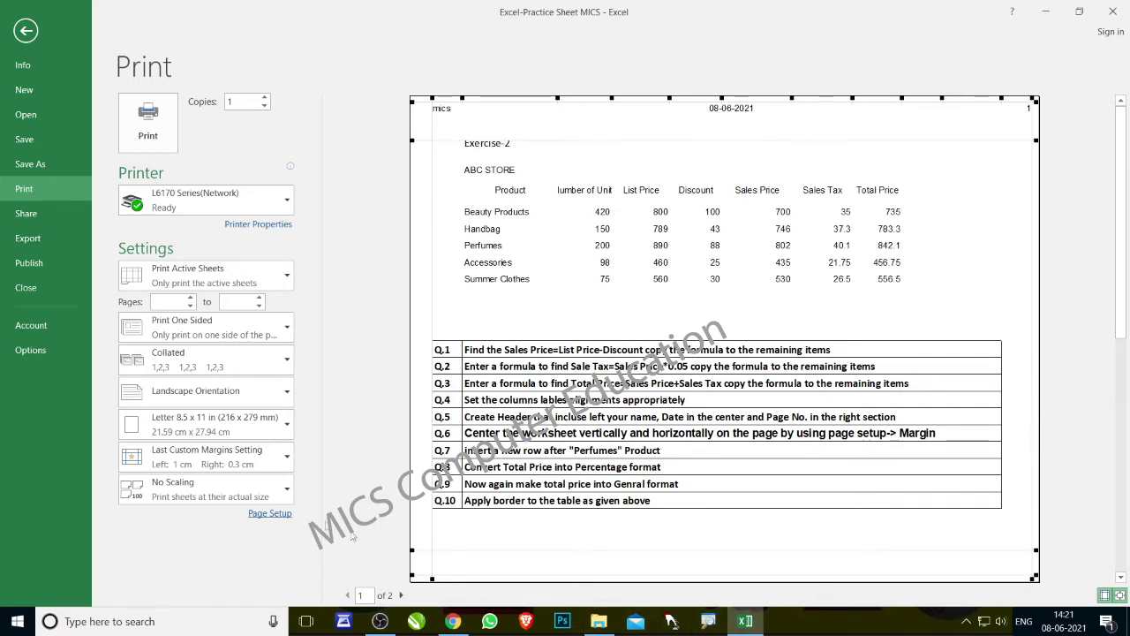
pyautogui.click(271, 514)
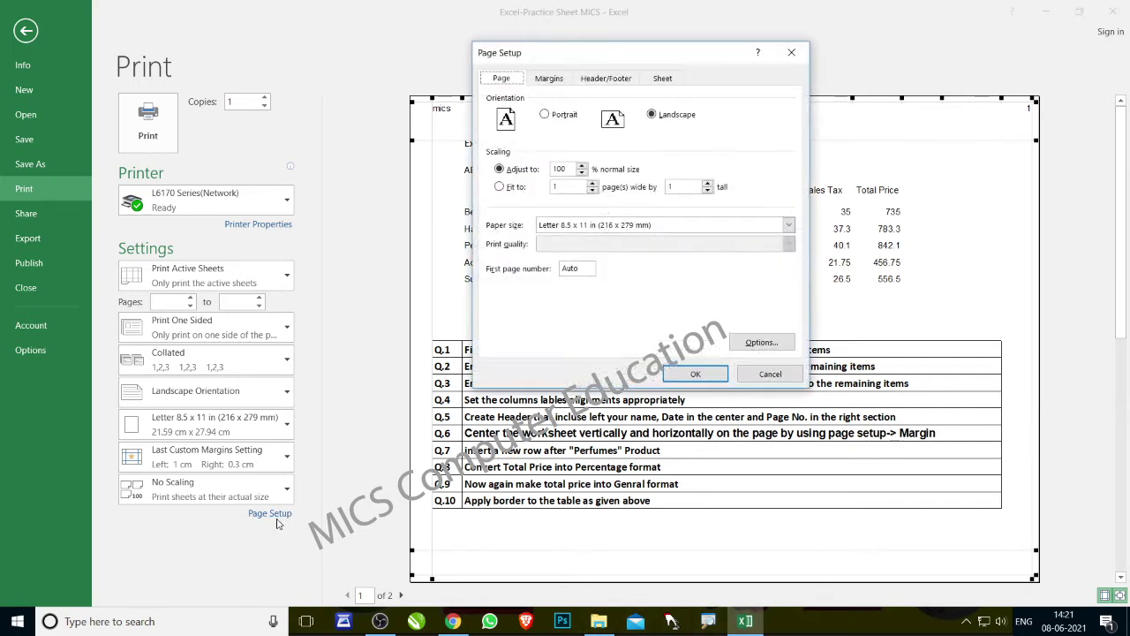
pyautogui.click(548, 78)
pyautogui.click(499, 293)
pyautogui.click(500, 307)
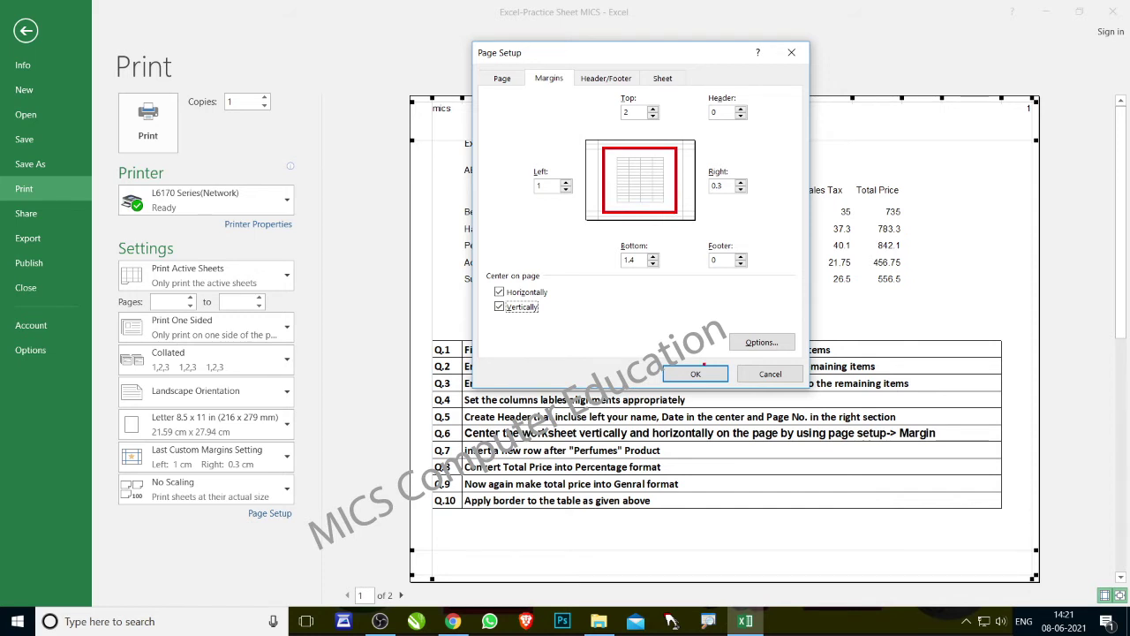
pyautogui.click(696, 375)
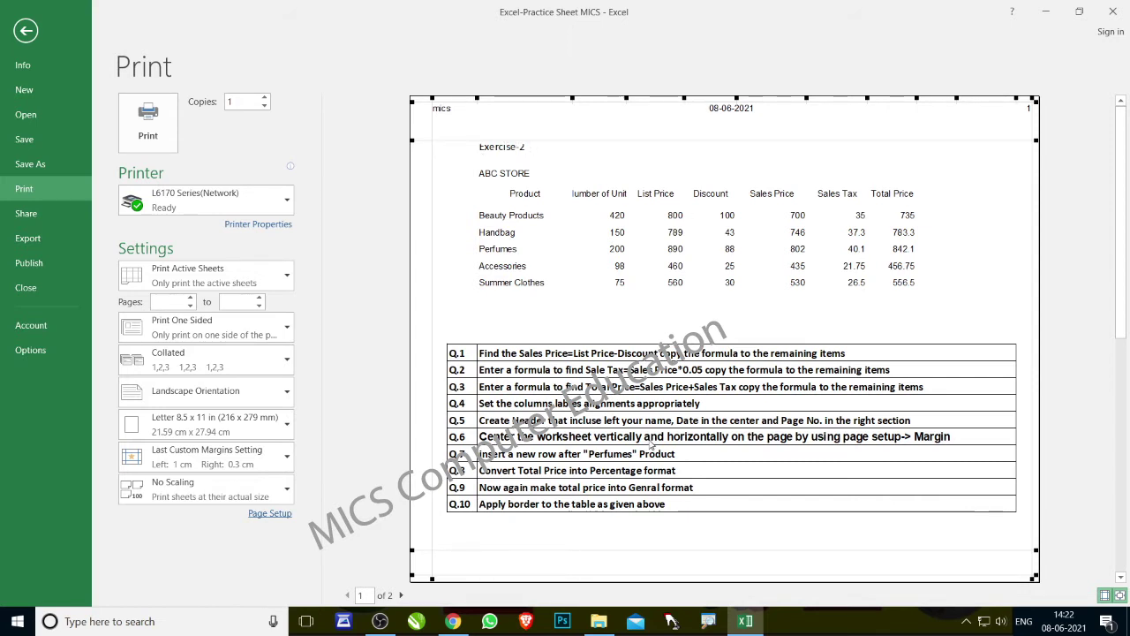
pyautogui.press('Escape')
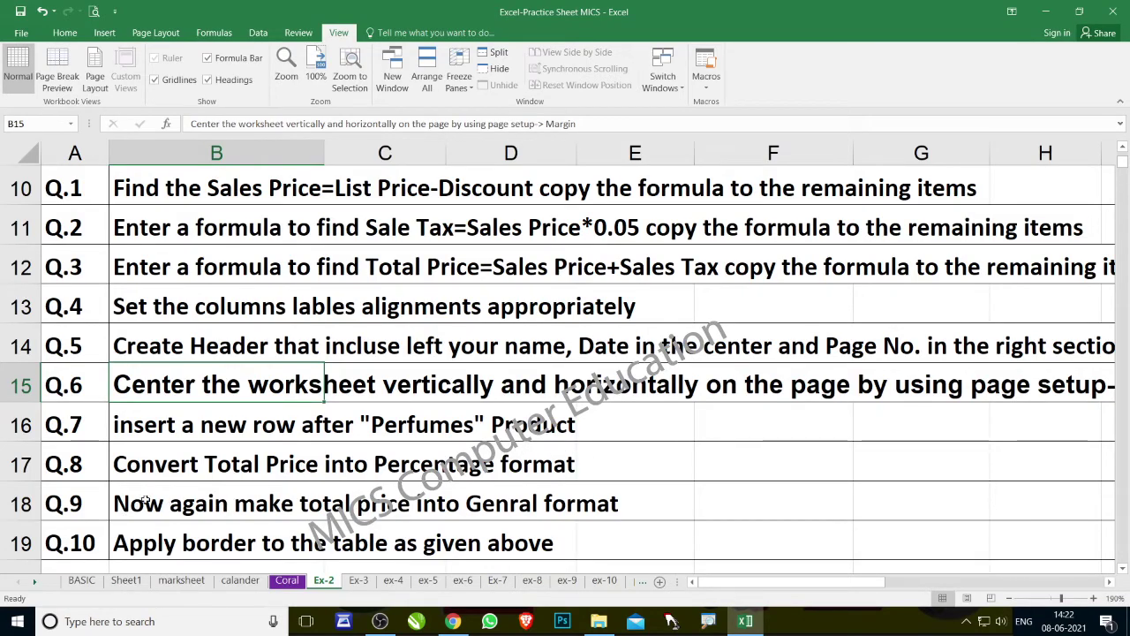
# Select the whole of row 7, the Accessories row just below Perfumes
pyautogui.click(140, 428)
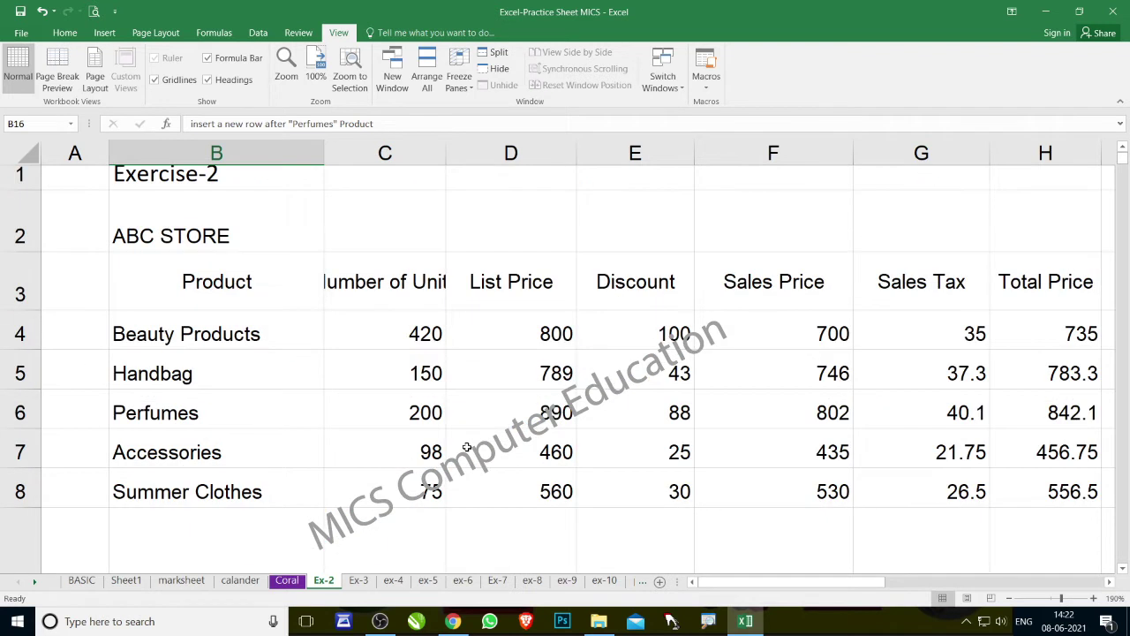
pyautogui.click(133, 415)
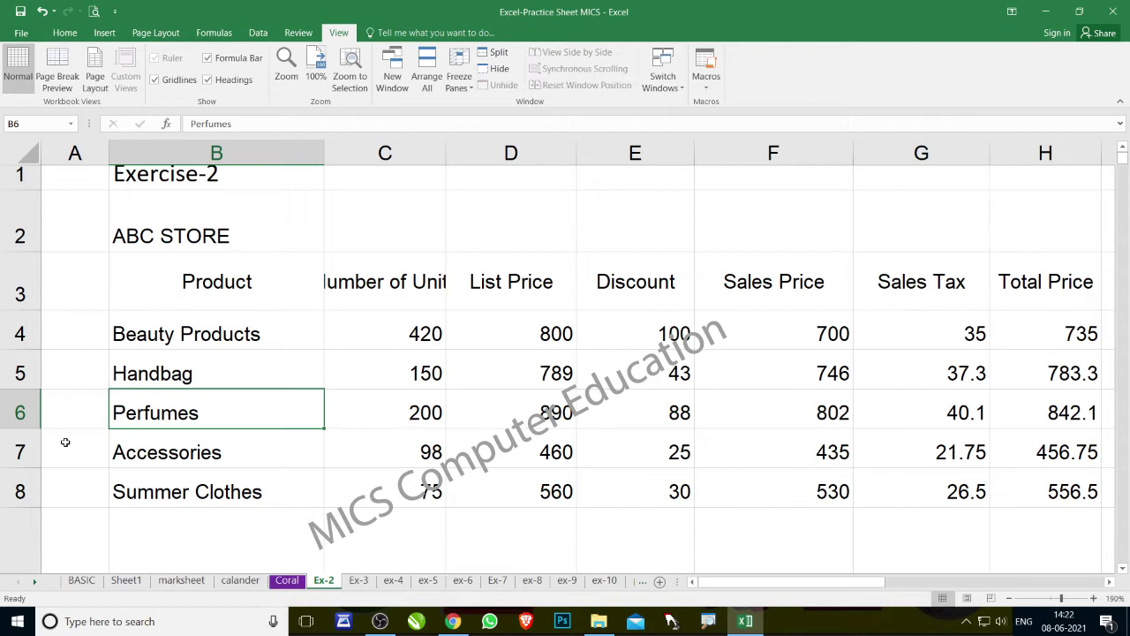
pyautogui.click(19, 451)
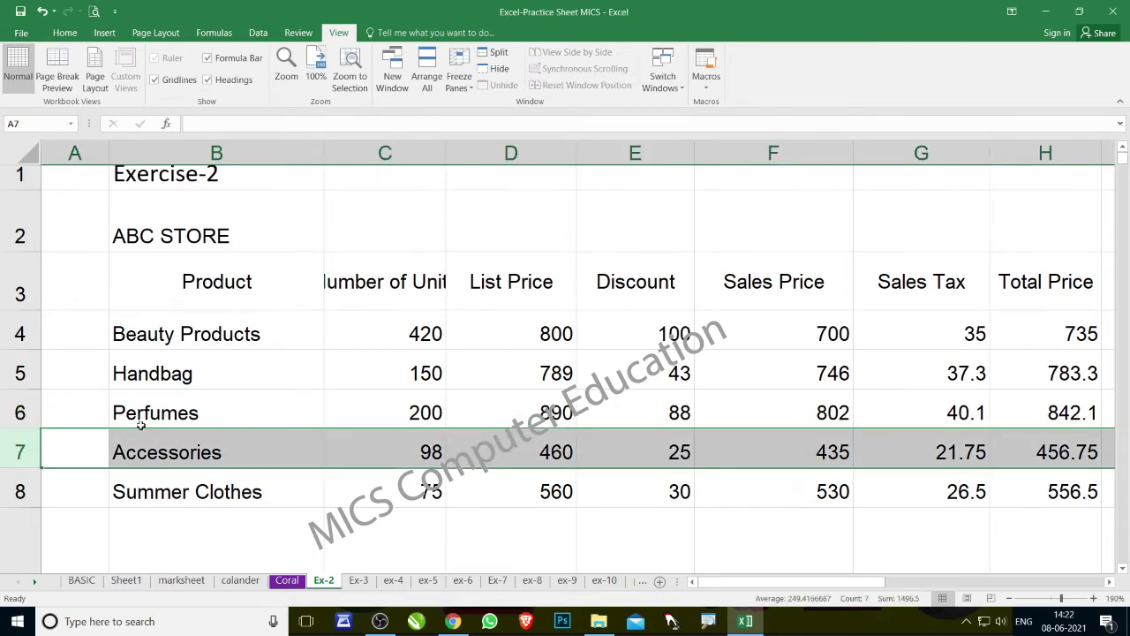
pyautogui.click(151, 451)
pyautogui.click(154, 420)
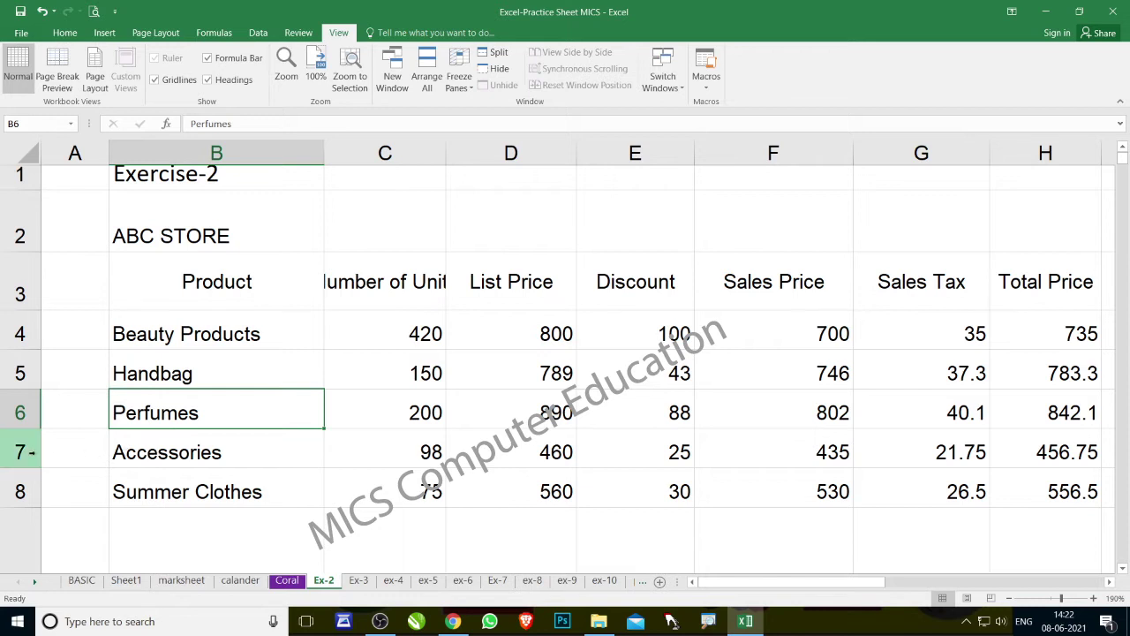
pyautogui.click(24, 452)
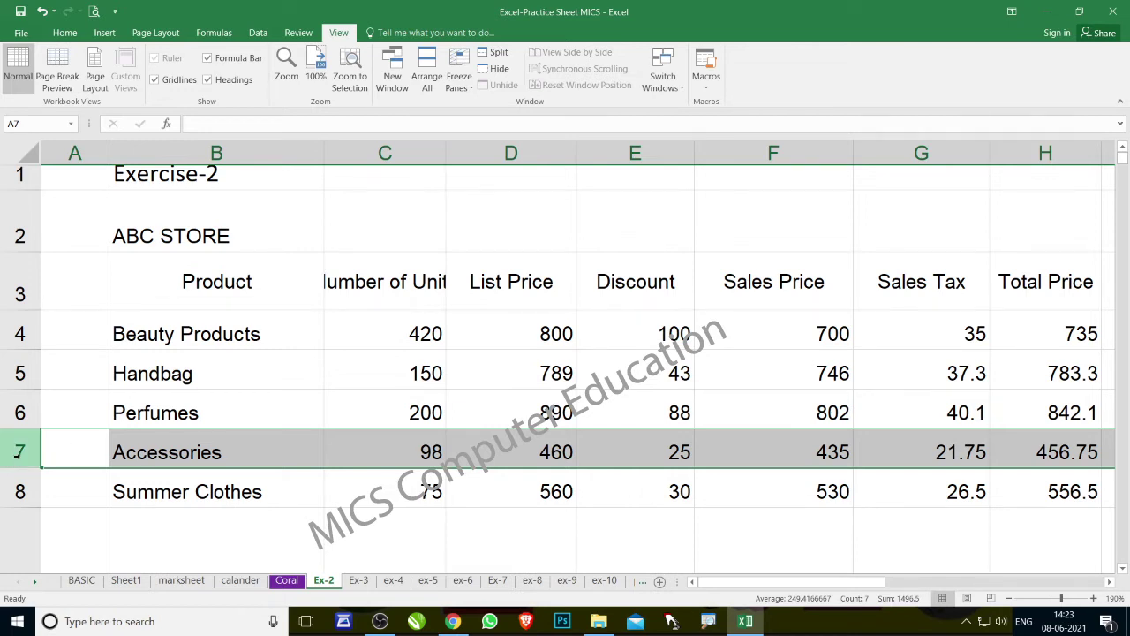
# Insert a new blank row 7 above Accessories, just below Perfumes
pyautogui.rightClick(18, 452)
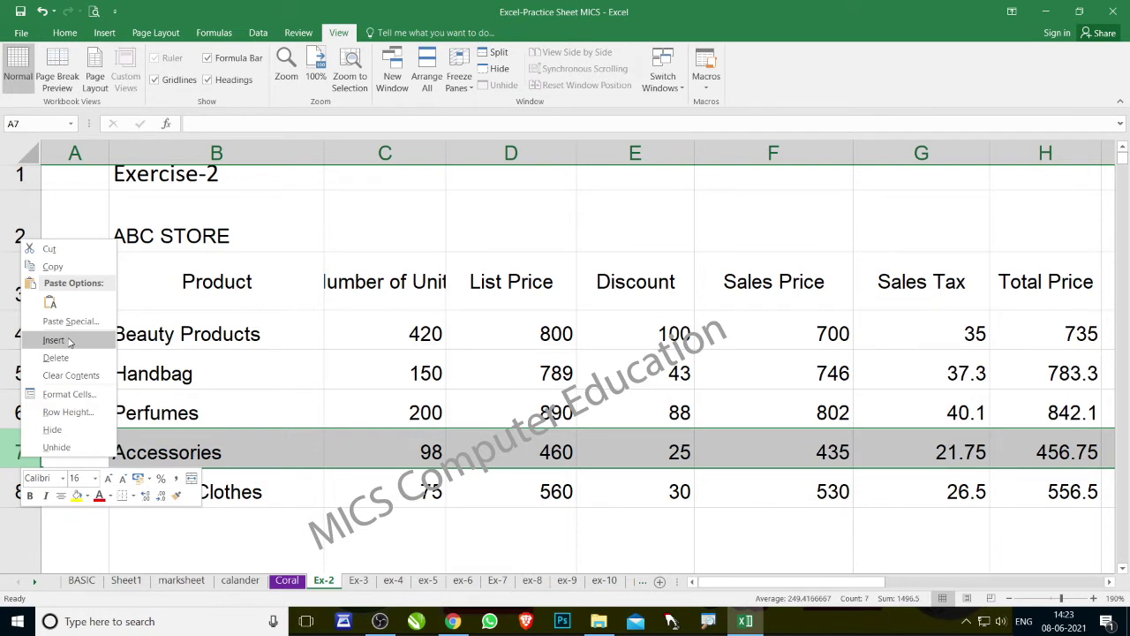
pyautogui.click(53, 339)
pyautogui.click(142, 439)
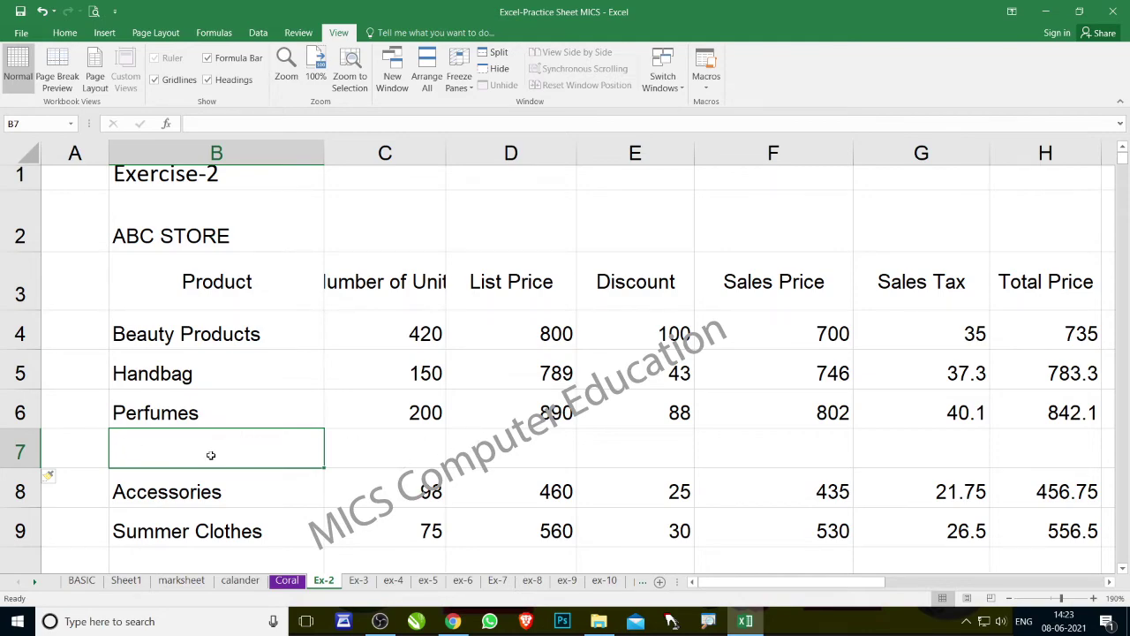
pyautogui.scroll(-1, 211, 455)
pyautogui.scroll(-2, 211, 455)
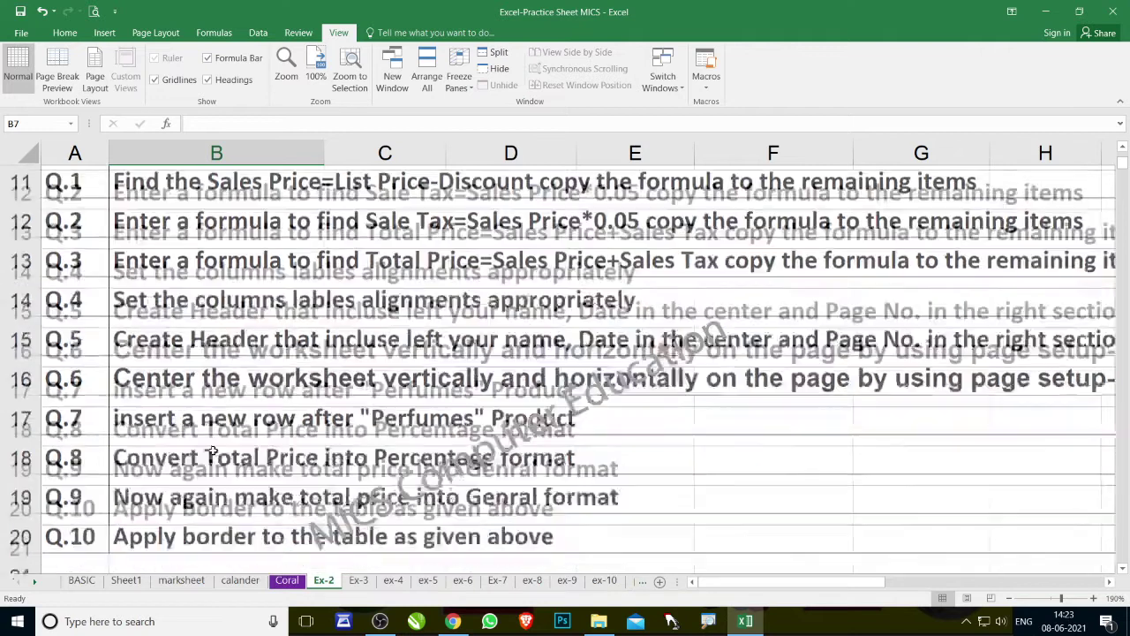
pyautogui.scroll(-1, 213, 452)
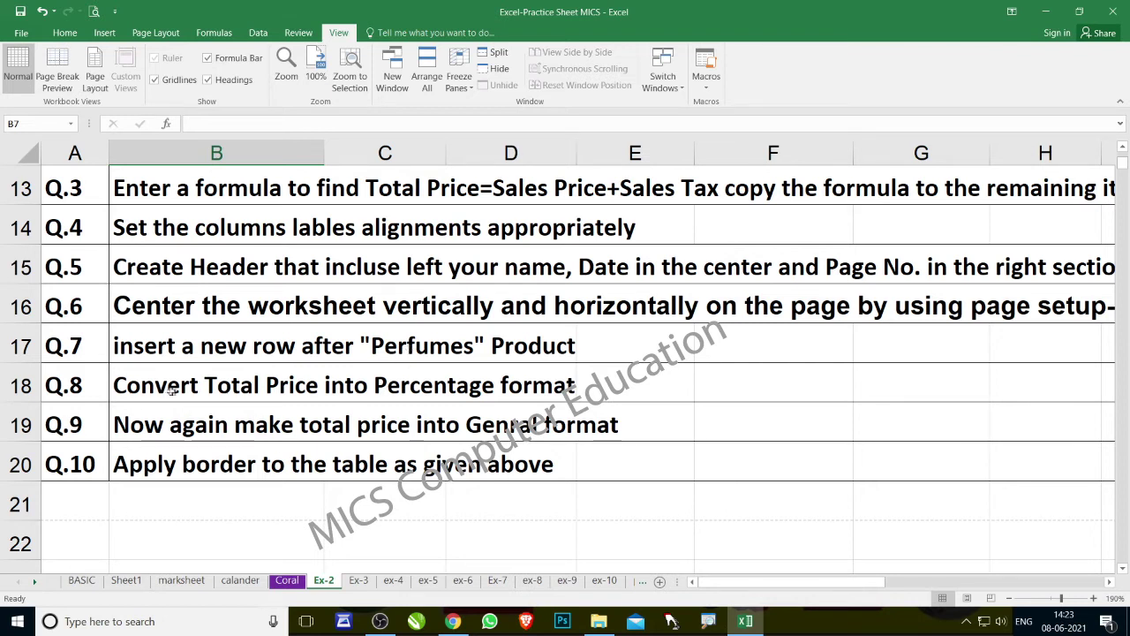
pyautogui.scroll(4, 682, 458)
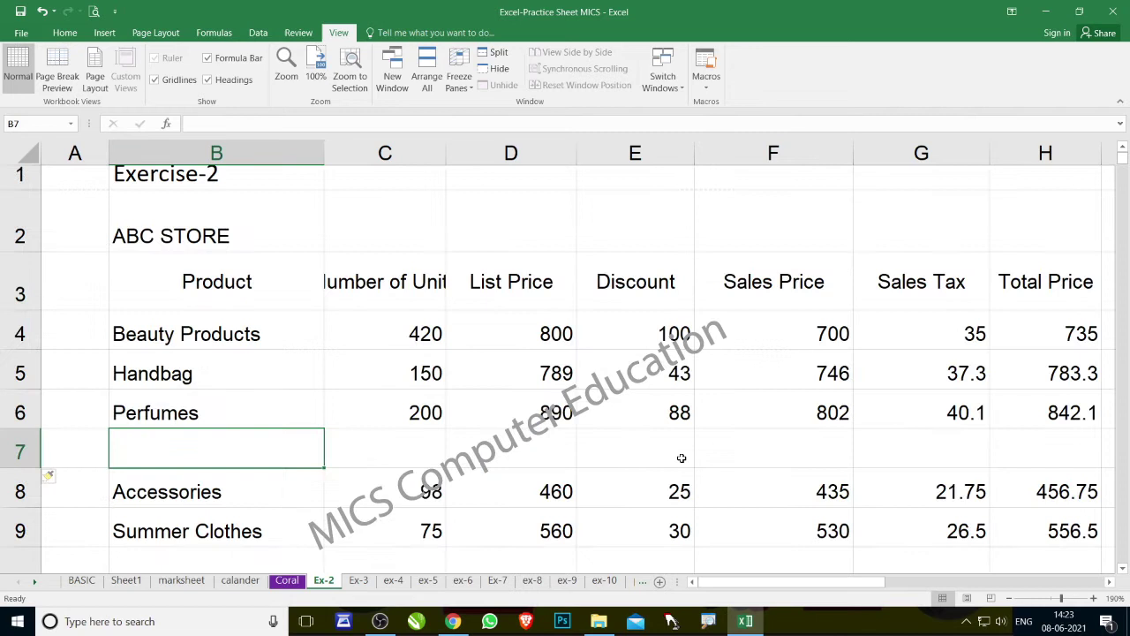
# Apply Percent Style to the Total Price cells H4:H9
pyautogui.moveTo(1054, 332); pyautogui.dragTo(1069, 520)
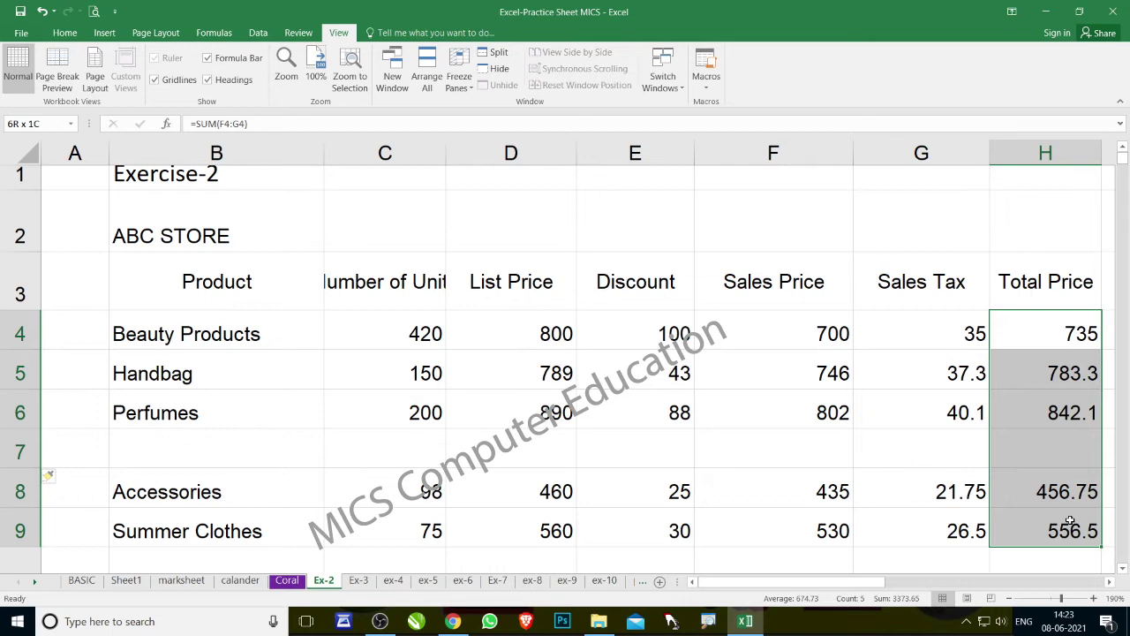
pyautogui.click(63, 35)
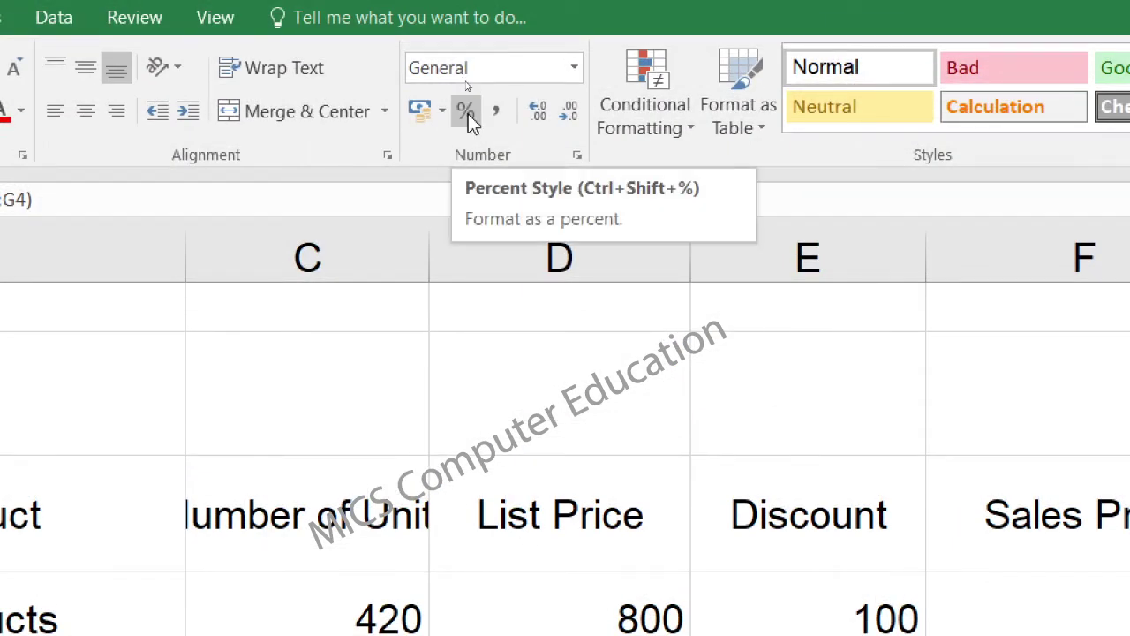
pyautogui.click(460, 109)
pyautogui.click(463, 113)
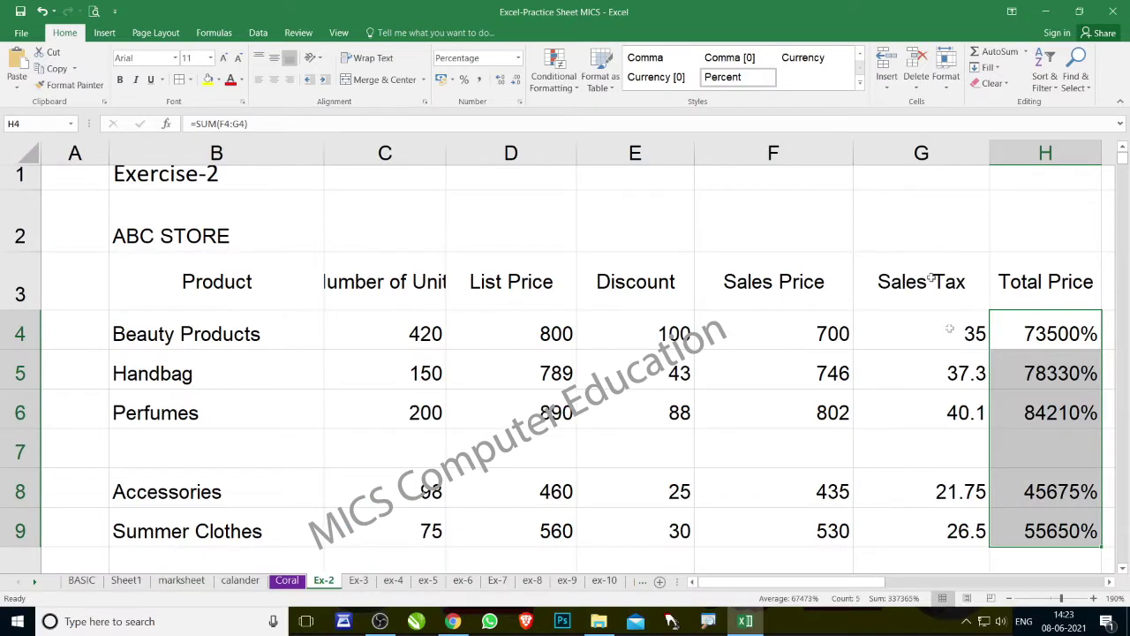
pyautogui.hotkey('ctrl', 'q')
# Reselect H4:H9 and reapply percentage format so values show 73500% through 55650%
pyautogui.click(835, 316)
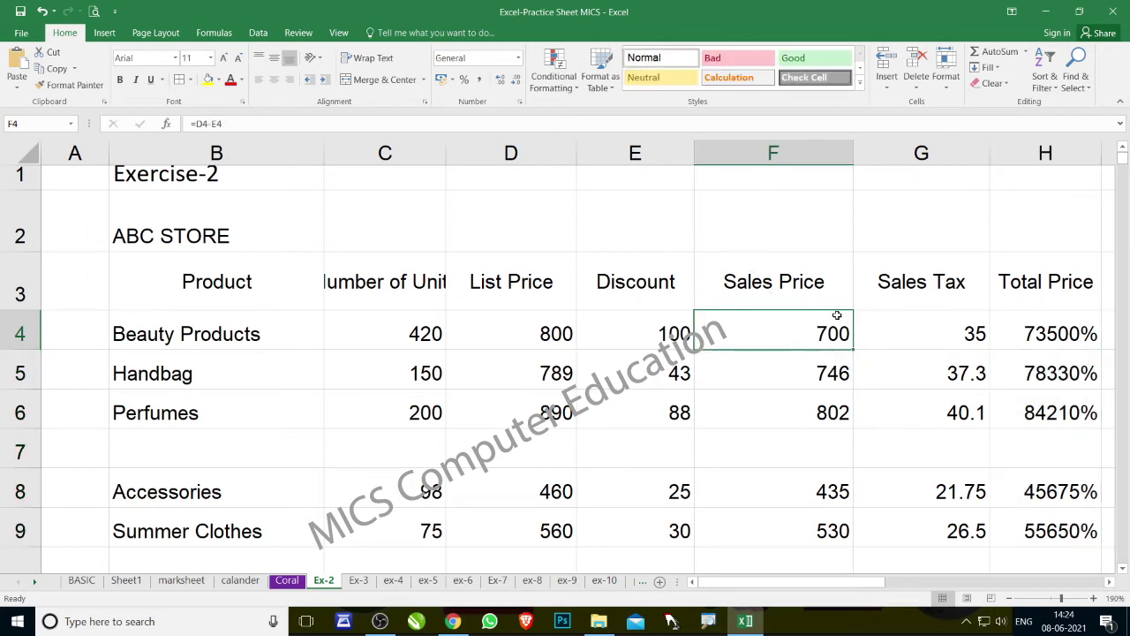
pyautogui.scroll(-1, 834, 314)
pyautogui.scroll(-3, 830, 313)
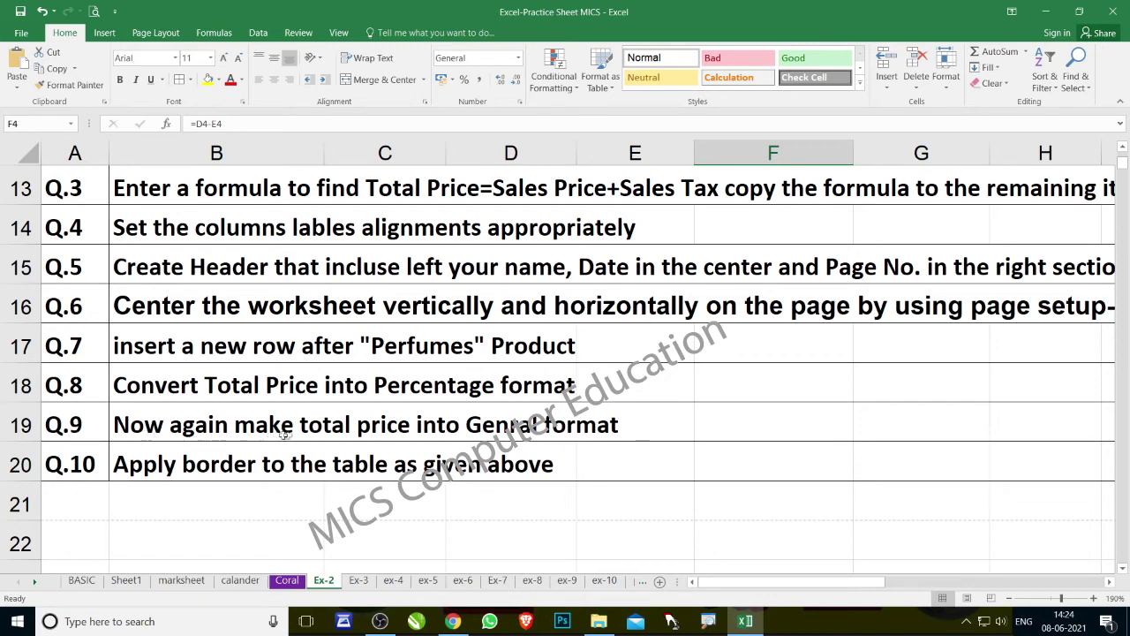
pyautogui.scroll(2, 541, 430)
pyautogui.scroll(1, 618, 397)
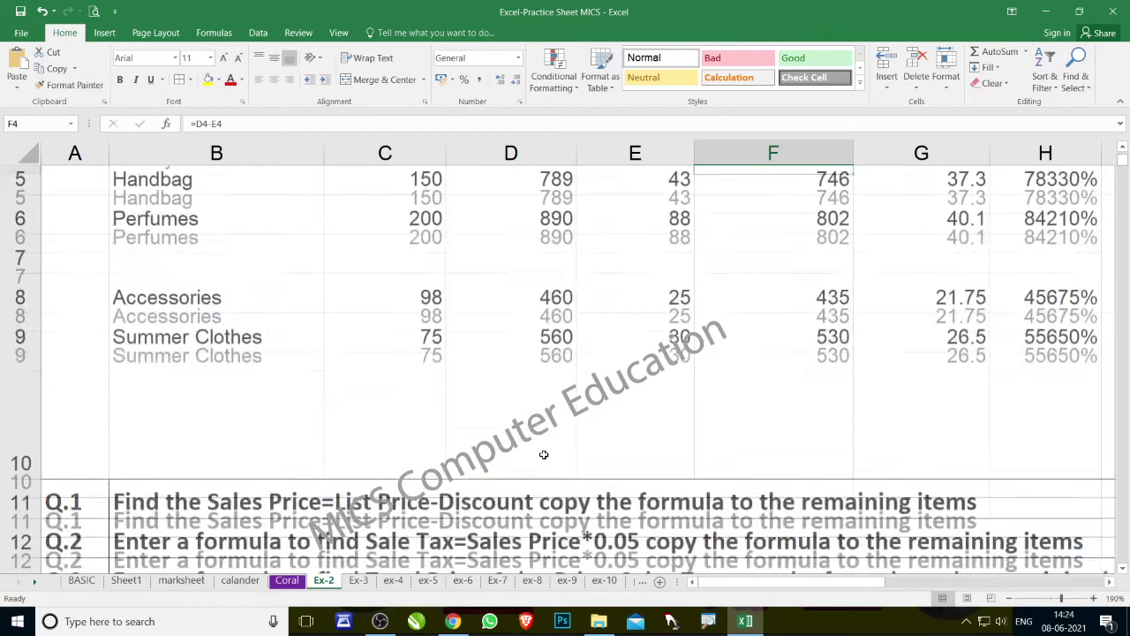
pyautogui.scroll(1, 756, 348)
pyautogui.moveTo(1062, 335); pyautogui.dragTo(1071, 517)
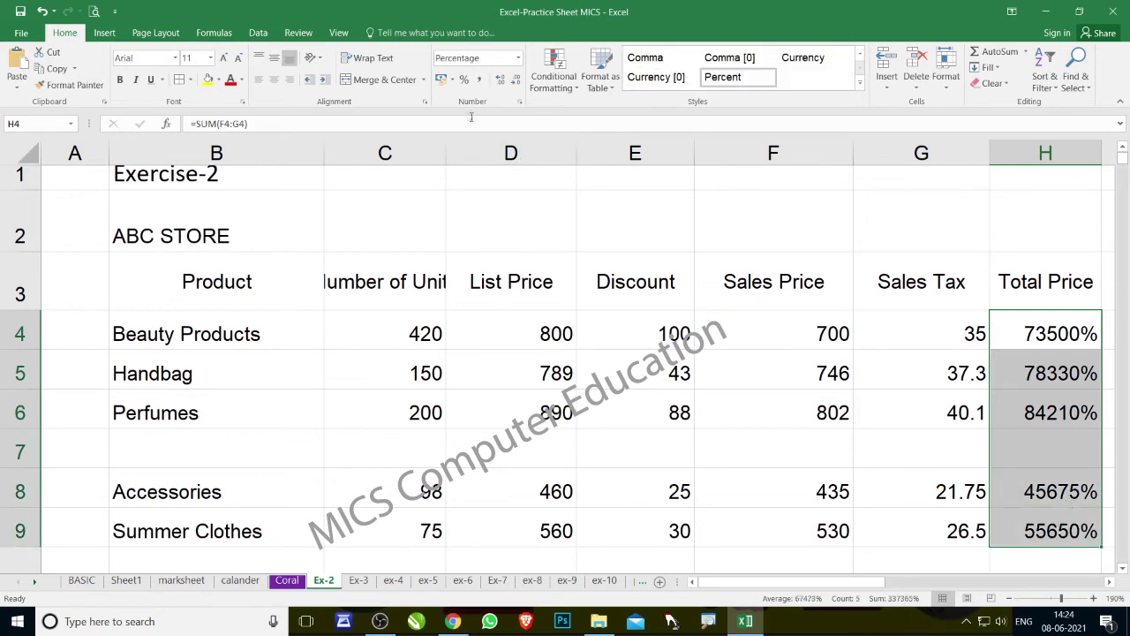
pyautogui.click(463, 82)
pyautogui.click(463, 81)
# Clear formats on H4:H9 so Total Price reads 735, 783.3, 842.1, 456.75 and 556.5
pyautogui.click(518, 57)
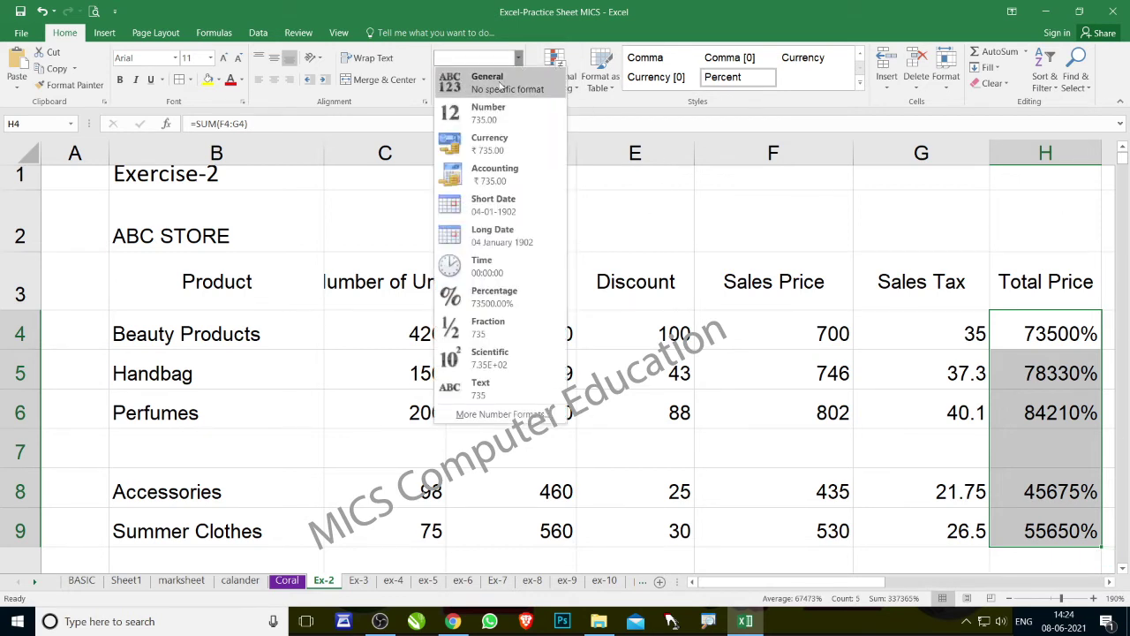
pyautogui.click(500, 85)
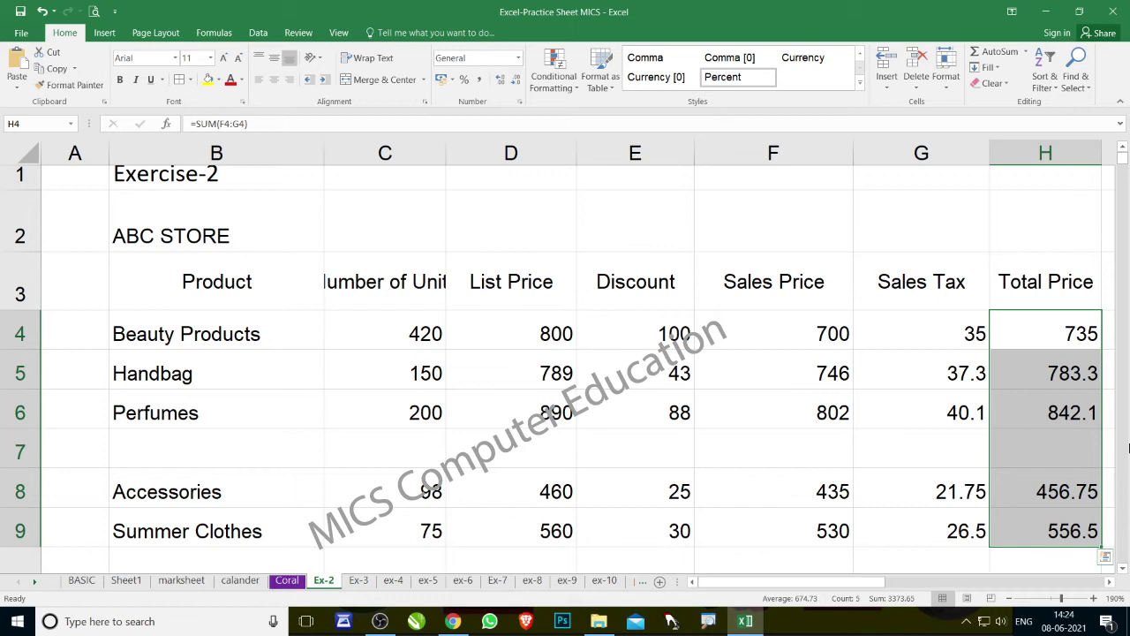
pyautogui.hotkey('ctrl', 'shift', '5')
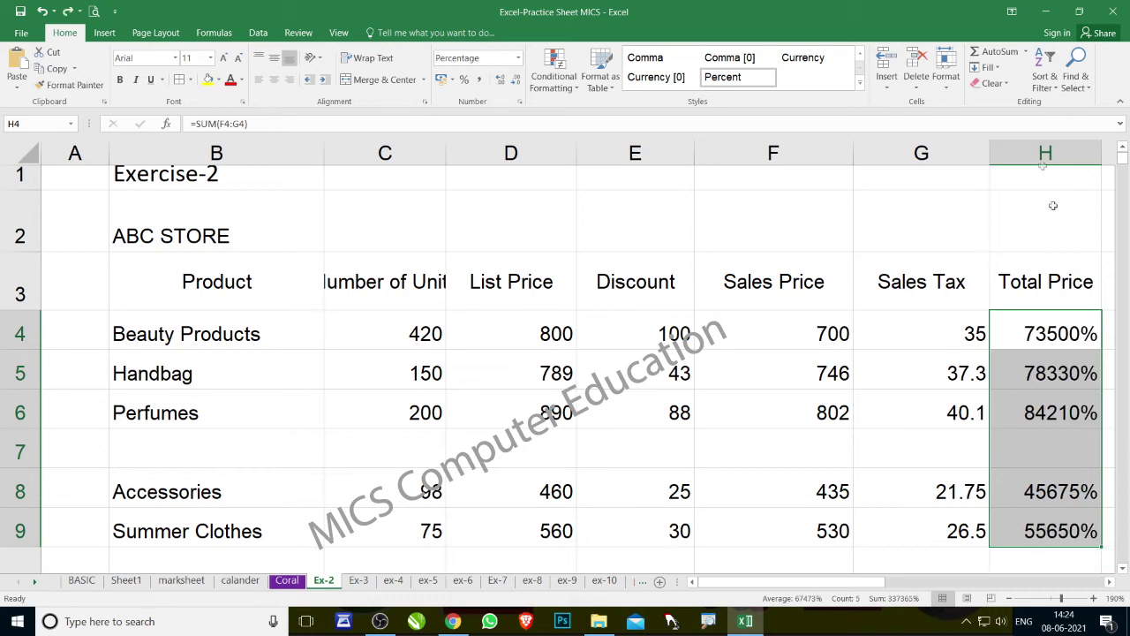
pyautogui.click(998, 83)
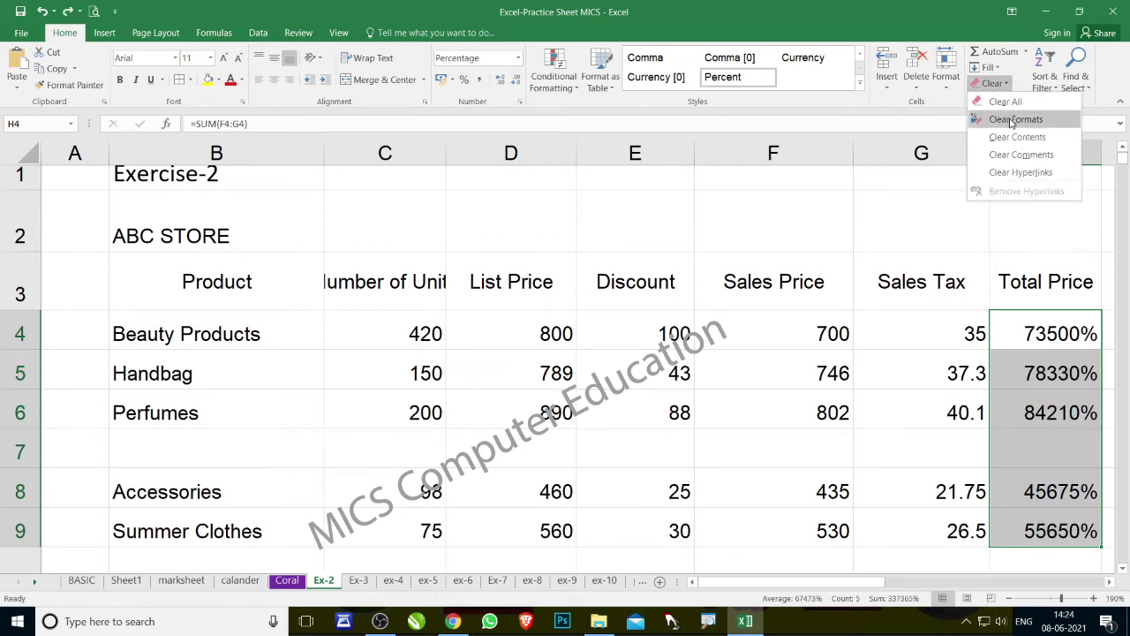
pyautogui.click(1012, 120)
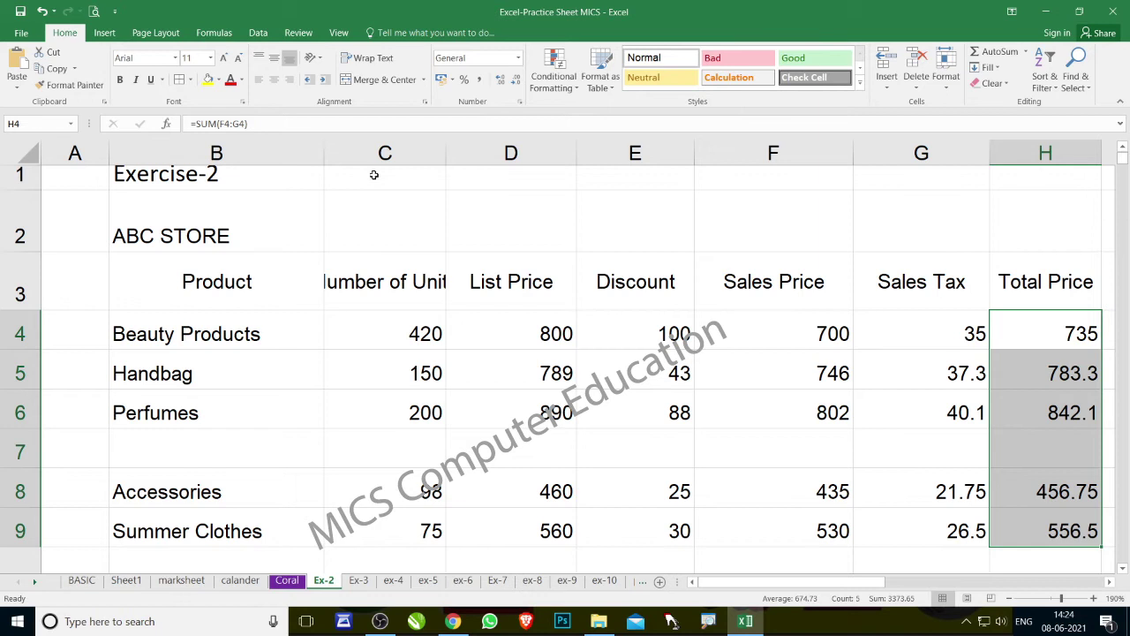
pyautogui.scroll(-2, 373, 250)
pyautogui.scroll(-2, 373, 250)
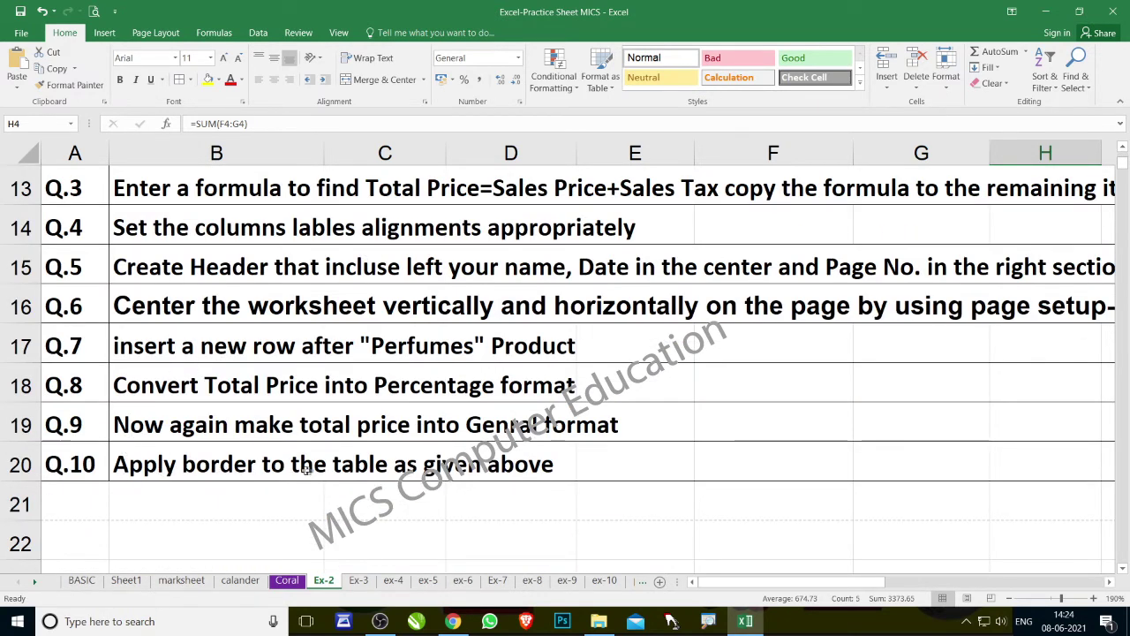
pyautogui.scroll(3, 286, 460)
pyautogui.scroll(1, 284, 460)
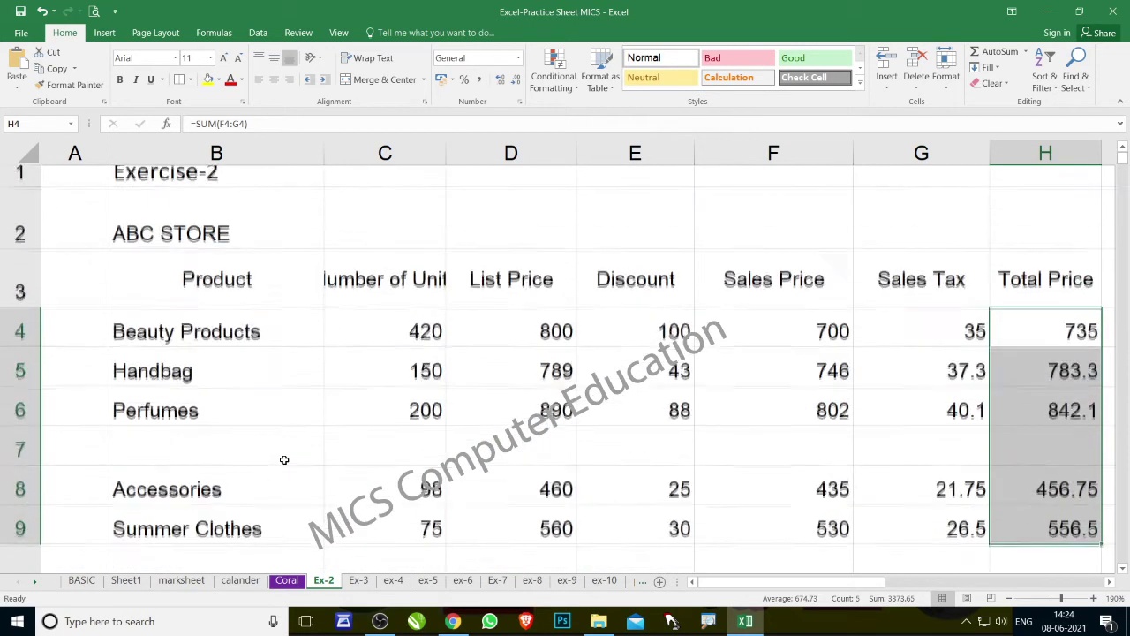
pyautogui.click(444, 234)
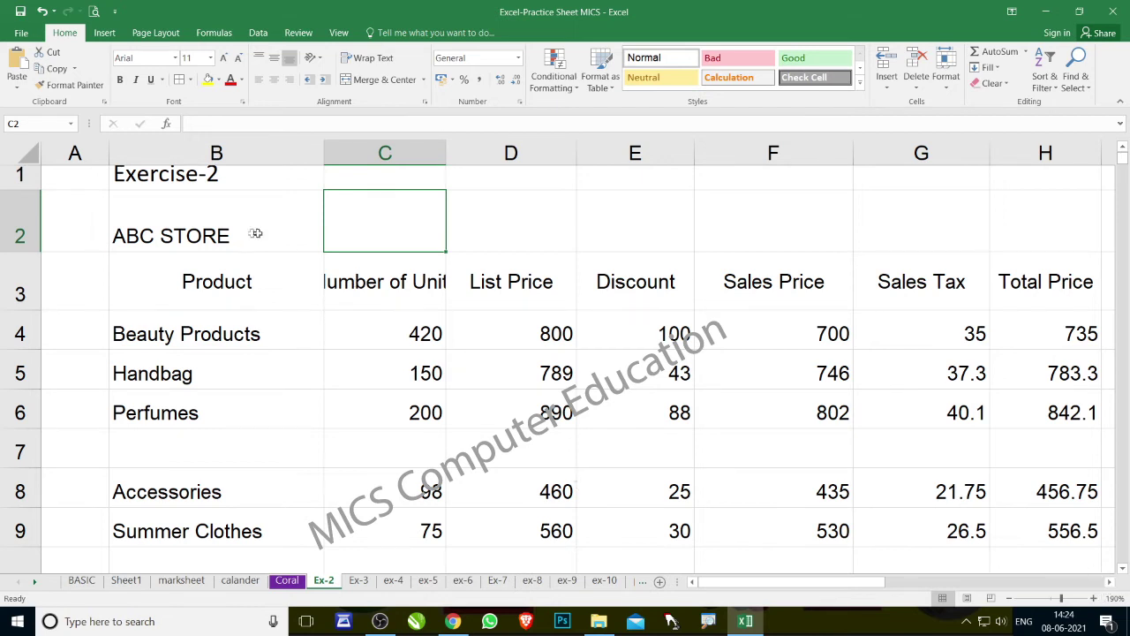
# Merge and centre the ABC STORE title across B2:H2, undoing a trial yellow fill
pyautogui.moveTo(246, 235); pyautogui.dragTo(1005, 240)
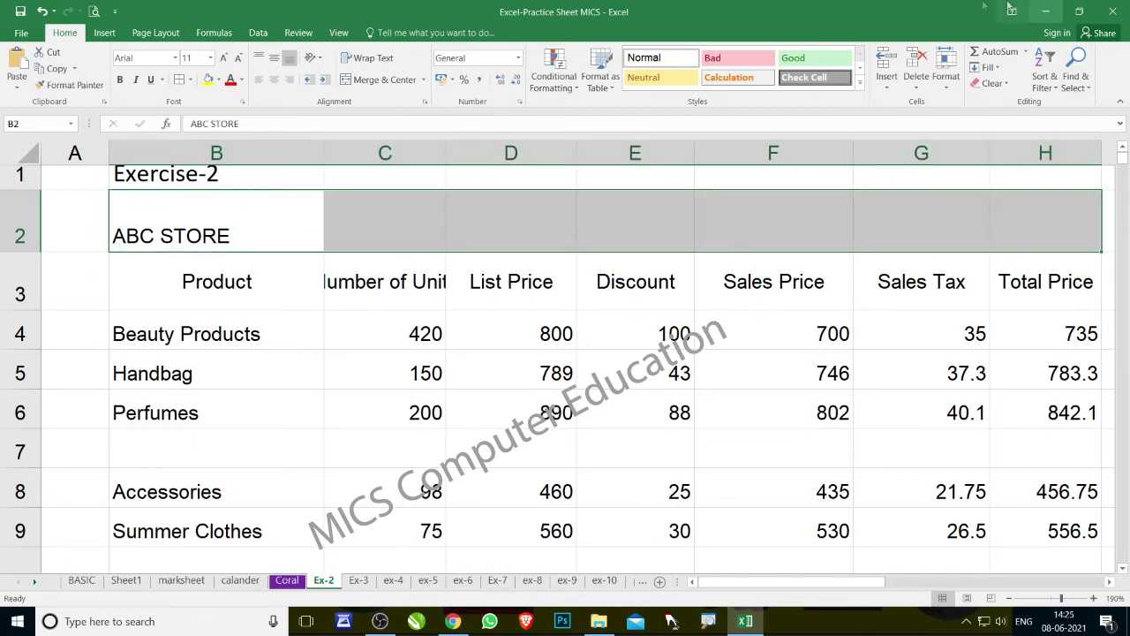
pyautogui.click(347, 79)
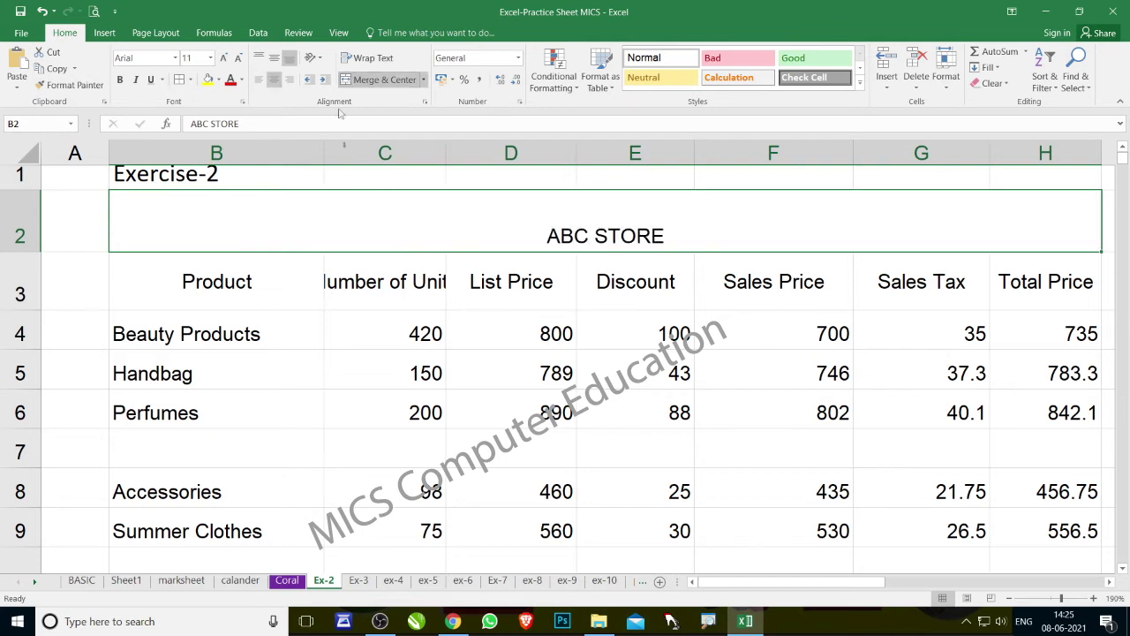
pyautogui.click(209, 82)
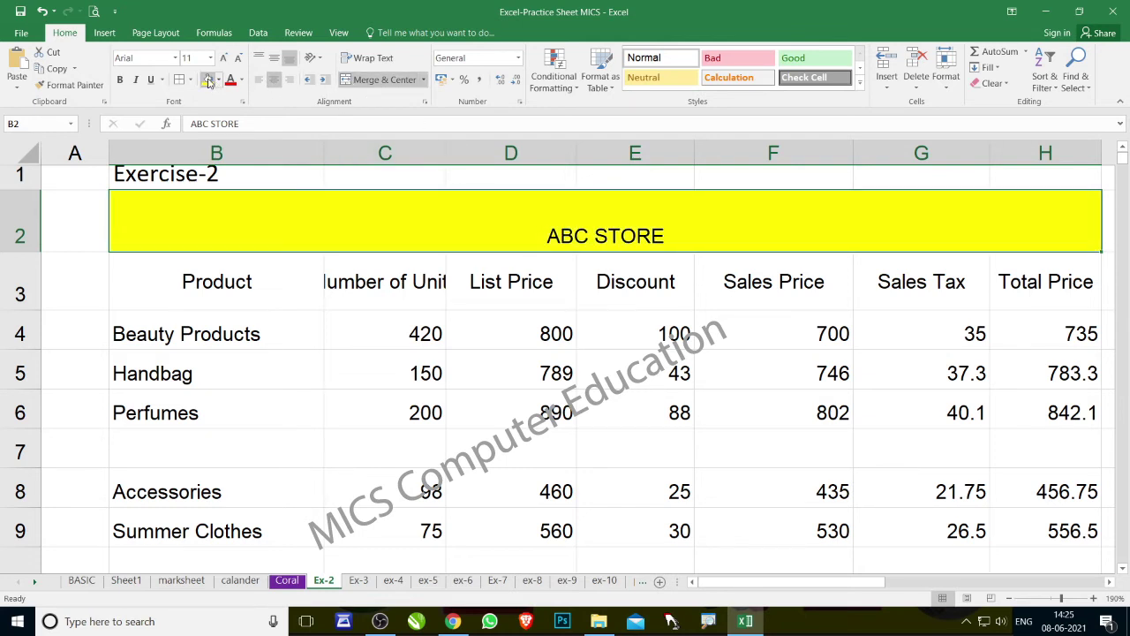
pyautogui.hotkey('ctrl', 'z')
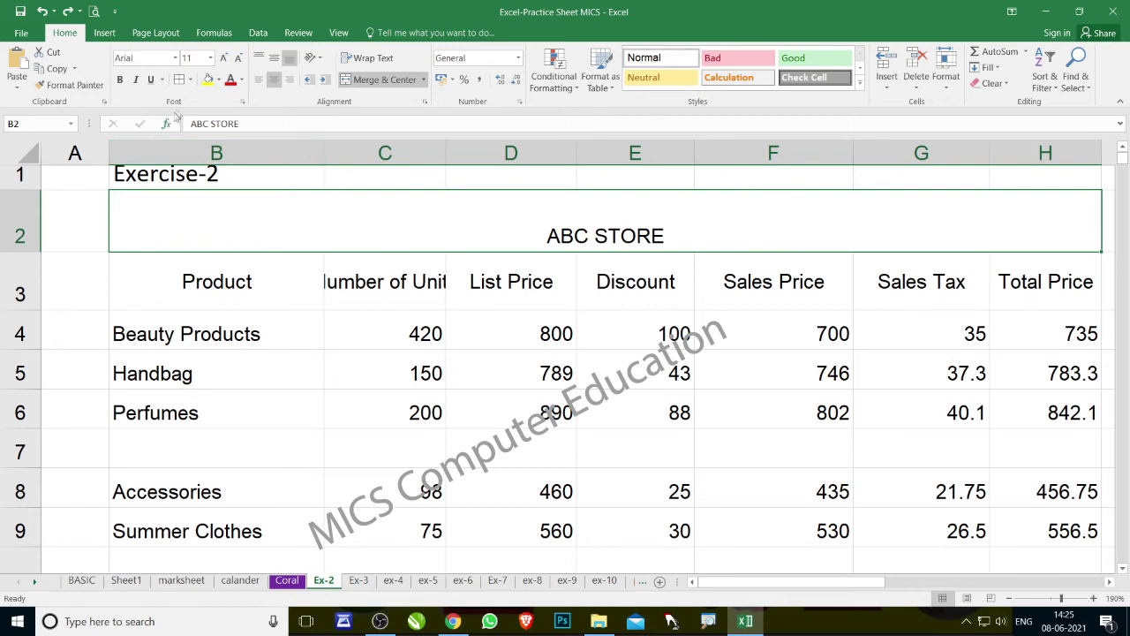
pyautogui.click(176, 281)
pyautogui.moveTo(360, 283); pyautogui.dragTo(1055, 282)
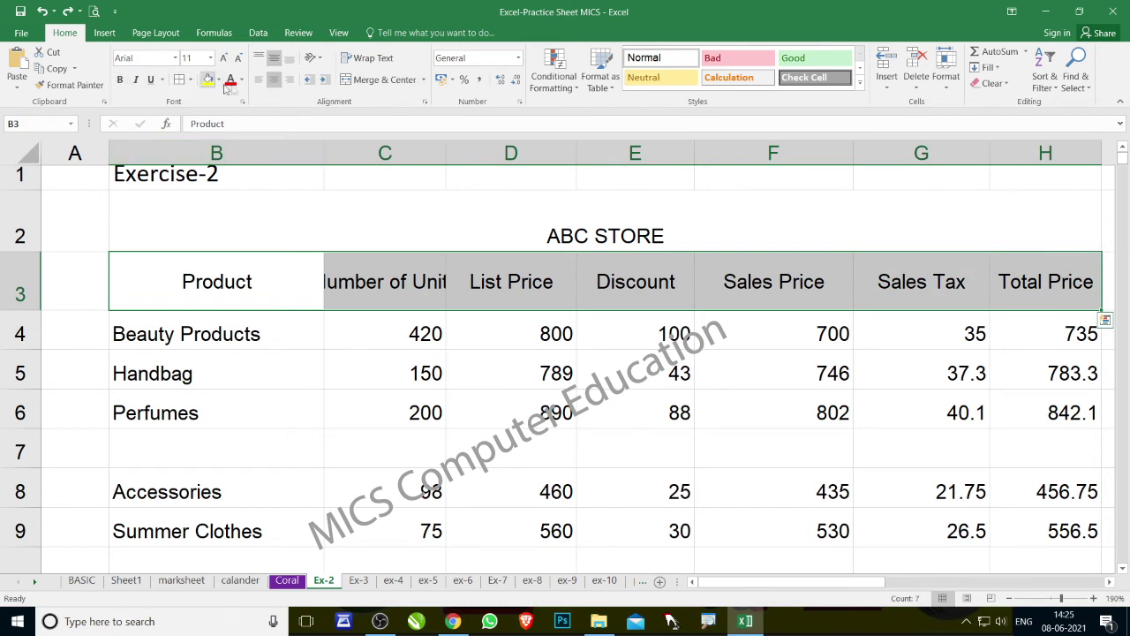
# Middle-align the header row B3:H3 and fill it yellow
pyautogui.click(276, 57)
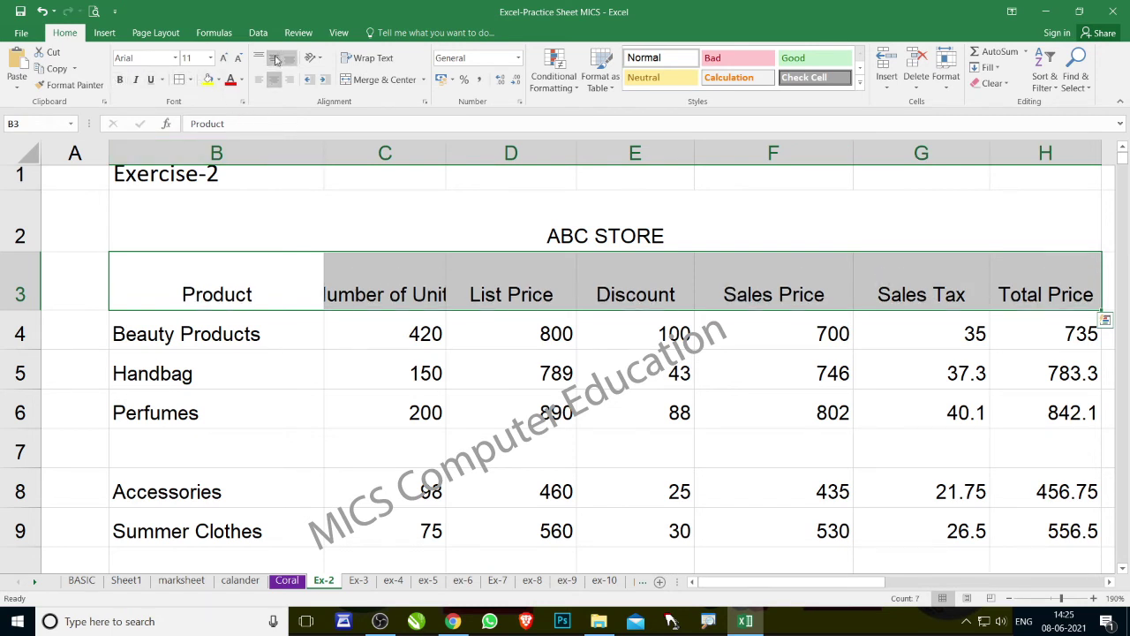
pyautogui.click(261, 59)
pyautogui.click(273, 59)
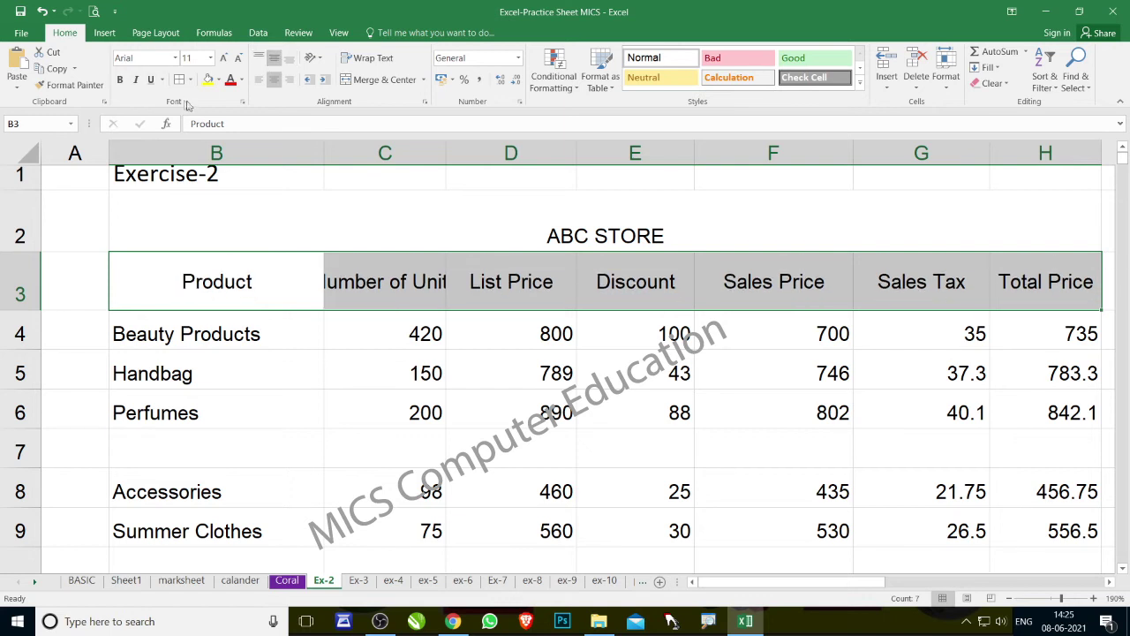
pyautogui.click(190, 80)
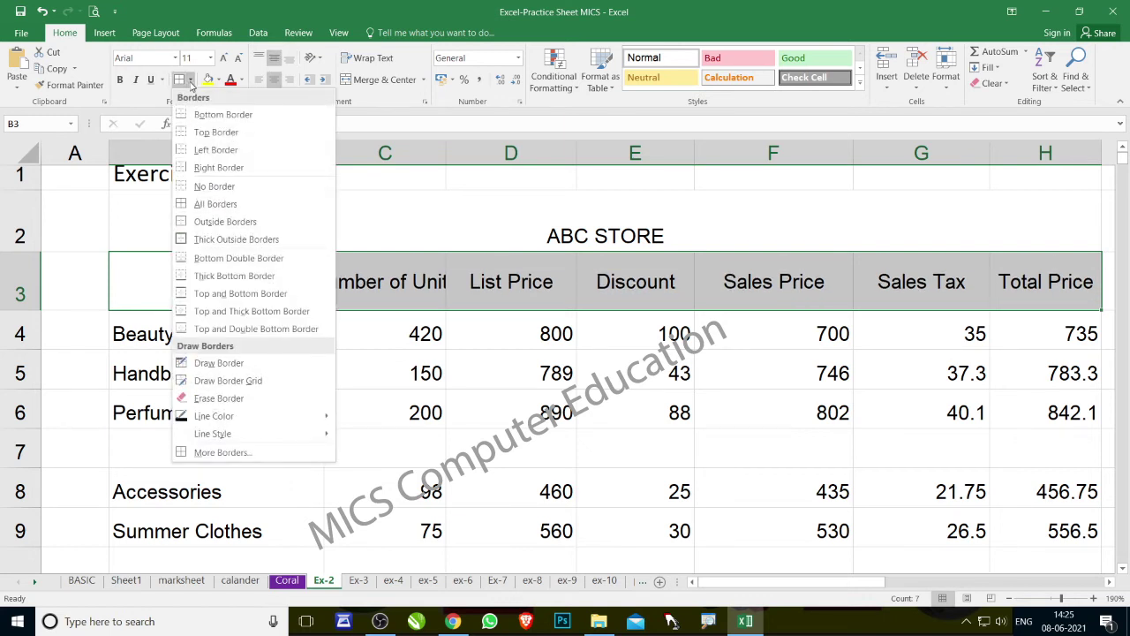
pyautogui.click(356, 17)
pyautogui.click(207, 79)
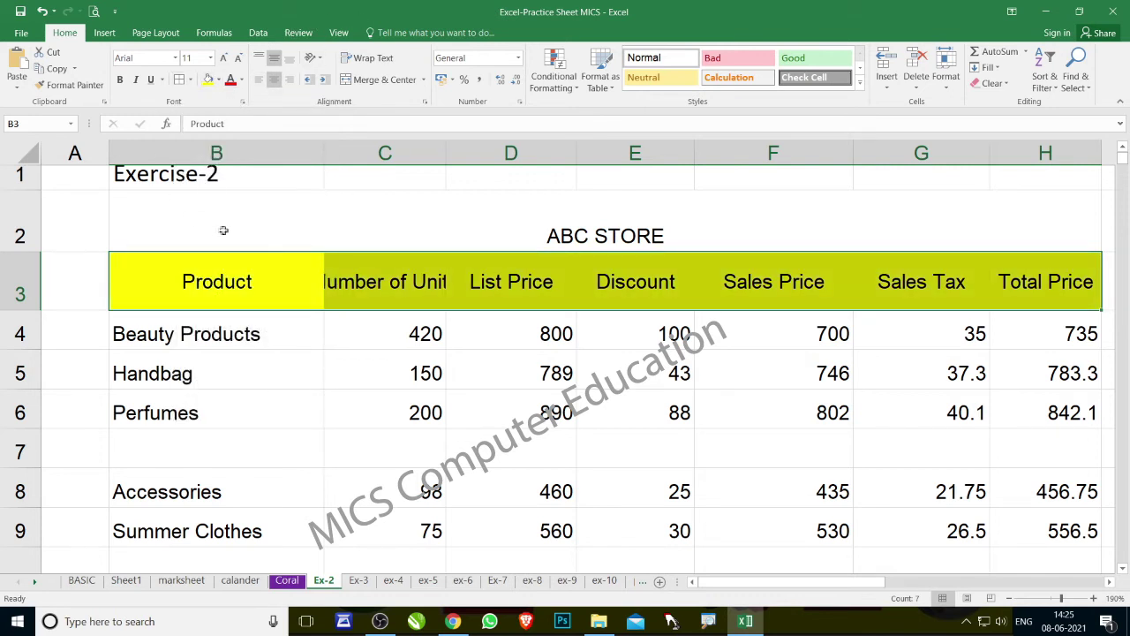
pyautogui.click(368, 358)
# Apply All Borders and a Thick Outside Border to the table B3:H9
pyautogui.moveTo(256, 291); pyautogui.dragTo(1097, 528)
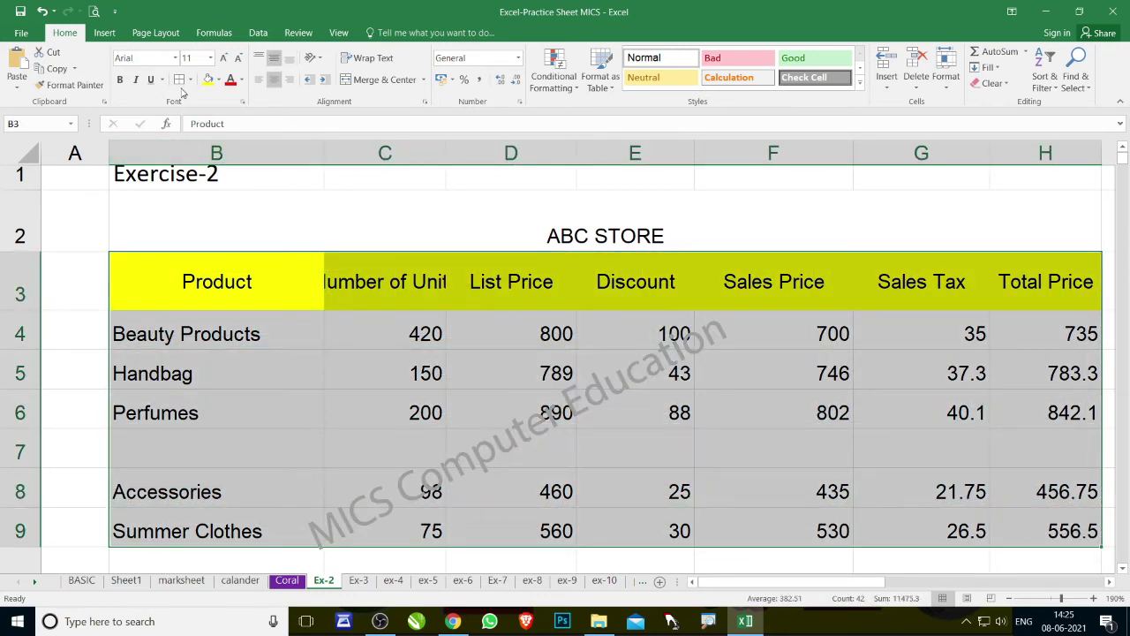
pyautogui.hotkey('ctrl', '1')
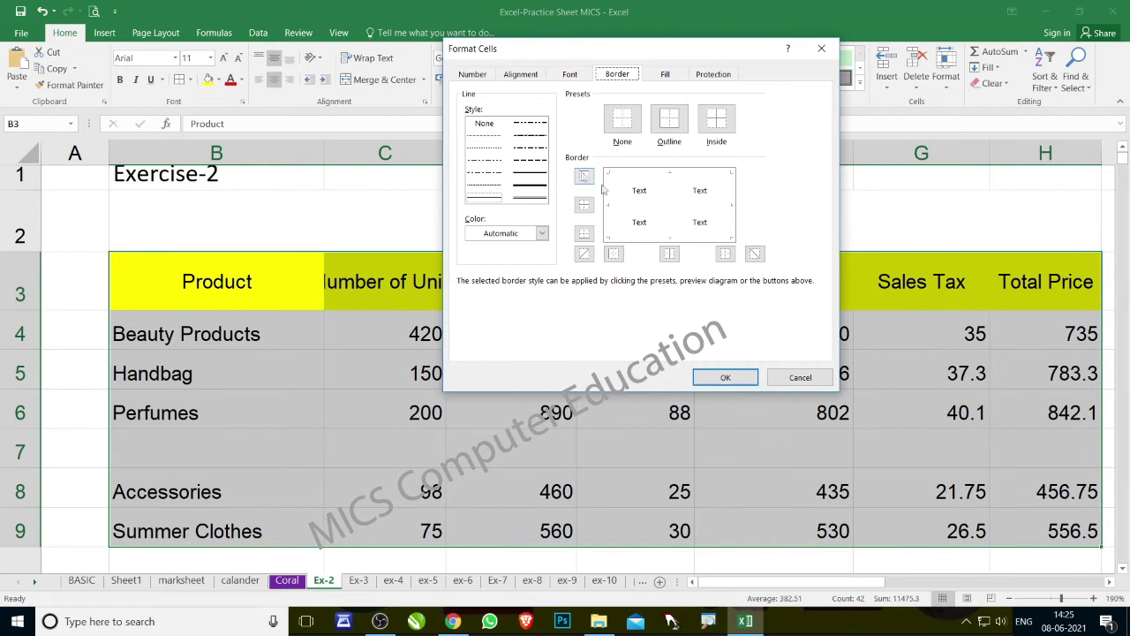
pyautogui.click(798, 376)
pyautogui.click(190, 79)
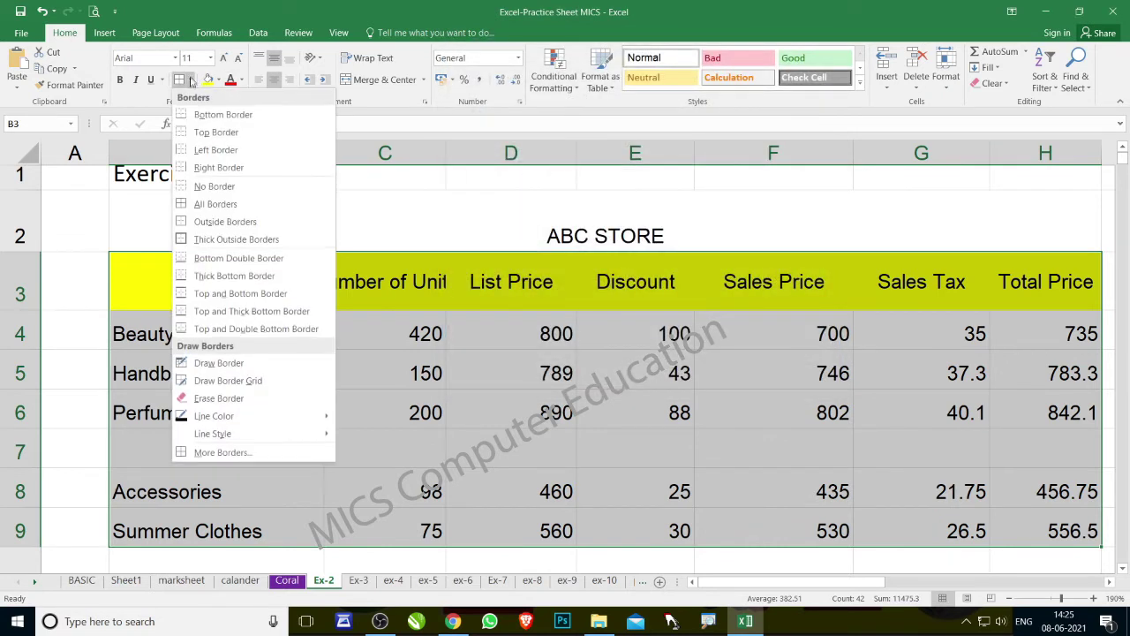
pyautogui.click(210, 208)
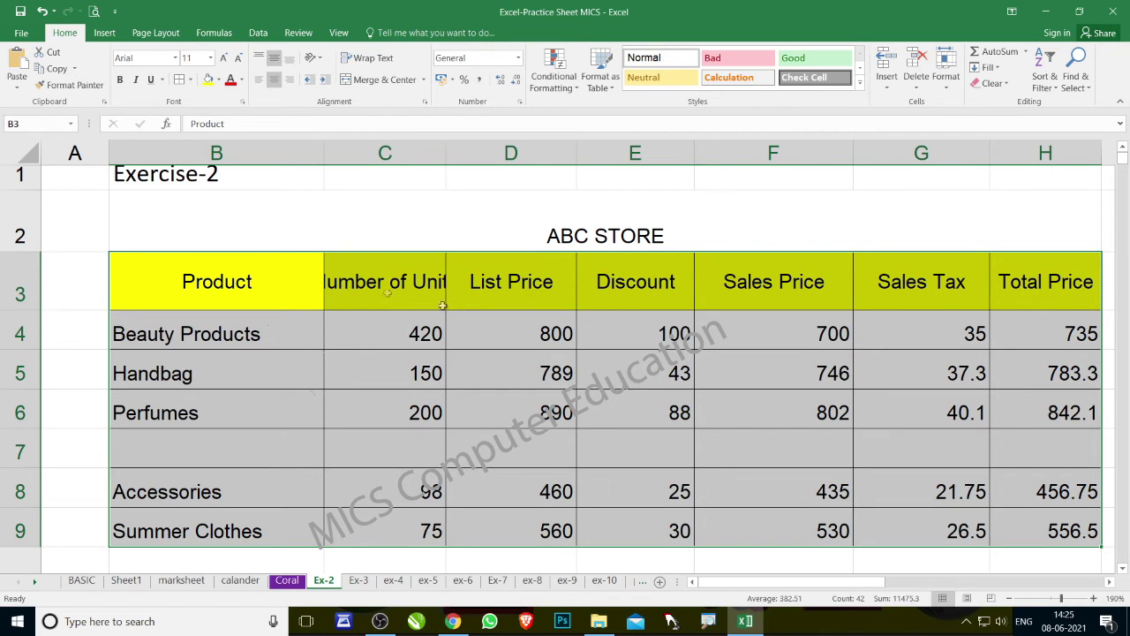
pyautogui.click(190, 80)
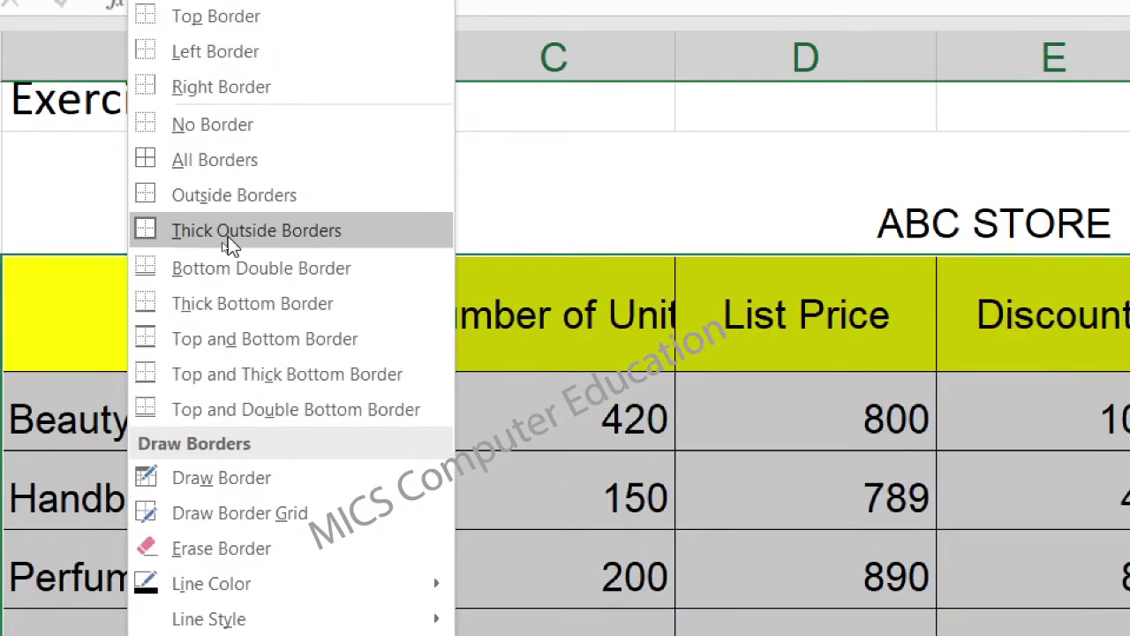
pyautogui.click(221, 241)
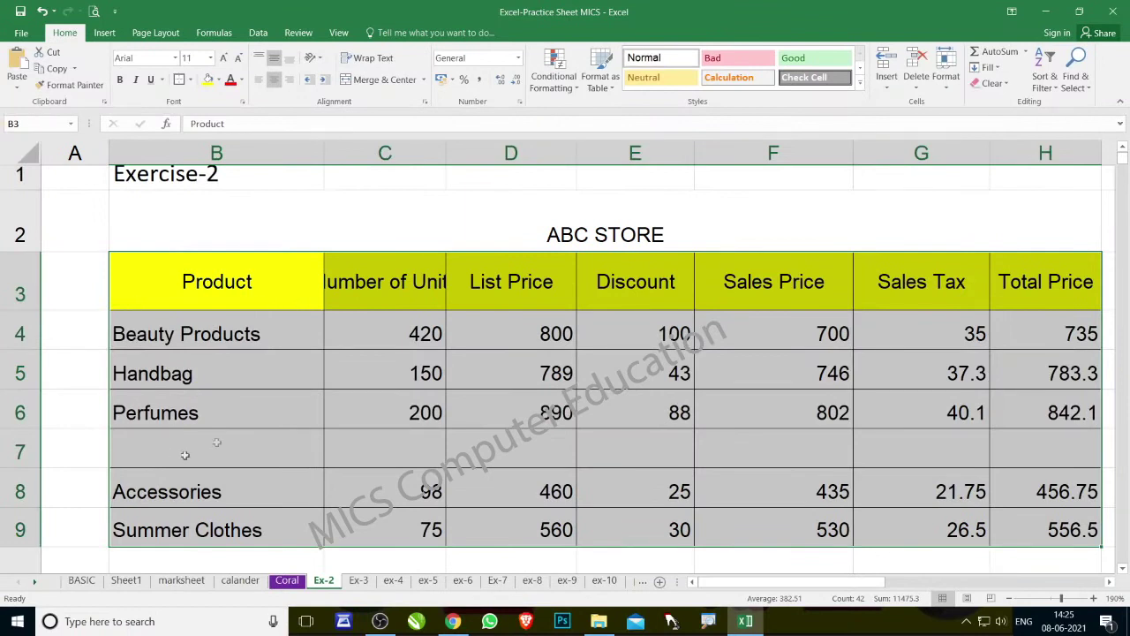
pyautogui.click(229, 410)
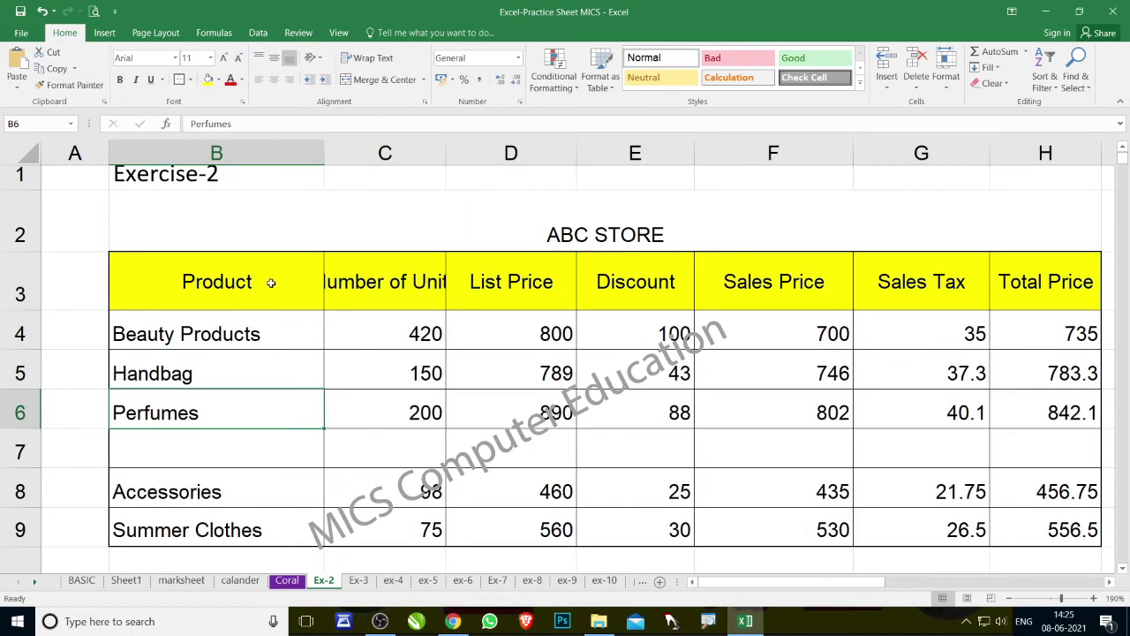
# Check the bordered table in print preview, then reselect the table cells
pyautogui.hotkey('ctrl', 'p')
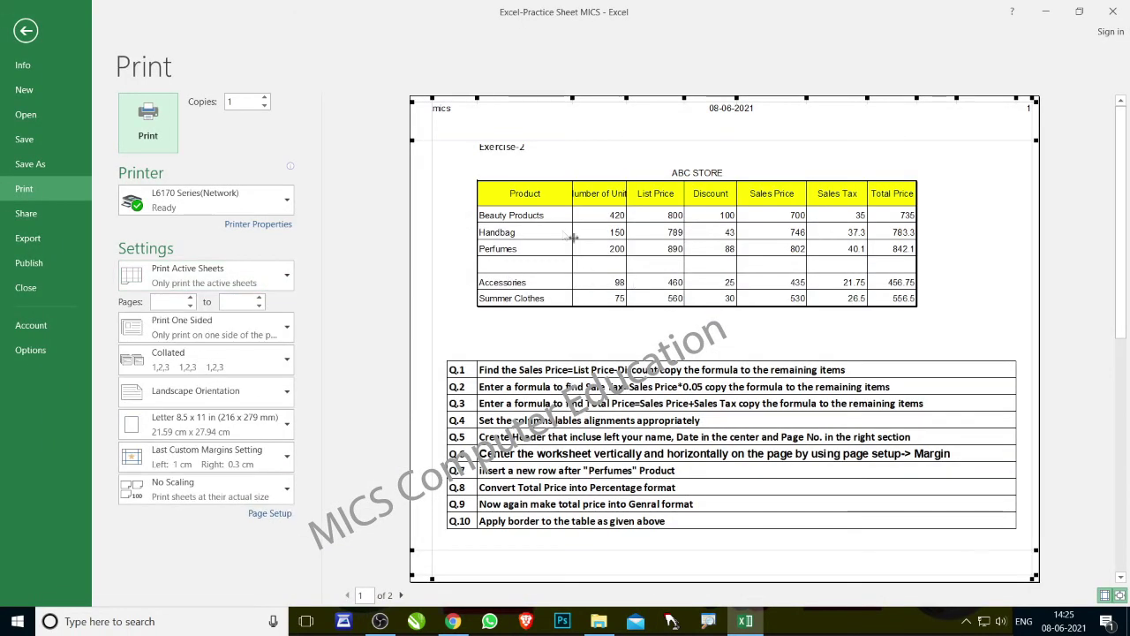
pyautogui.click(490, 232)
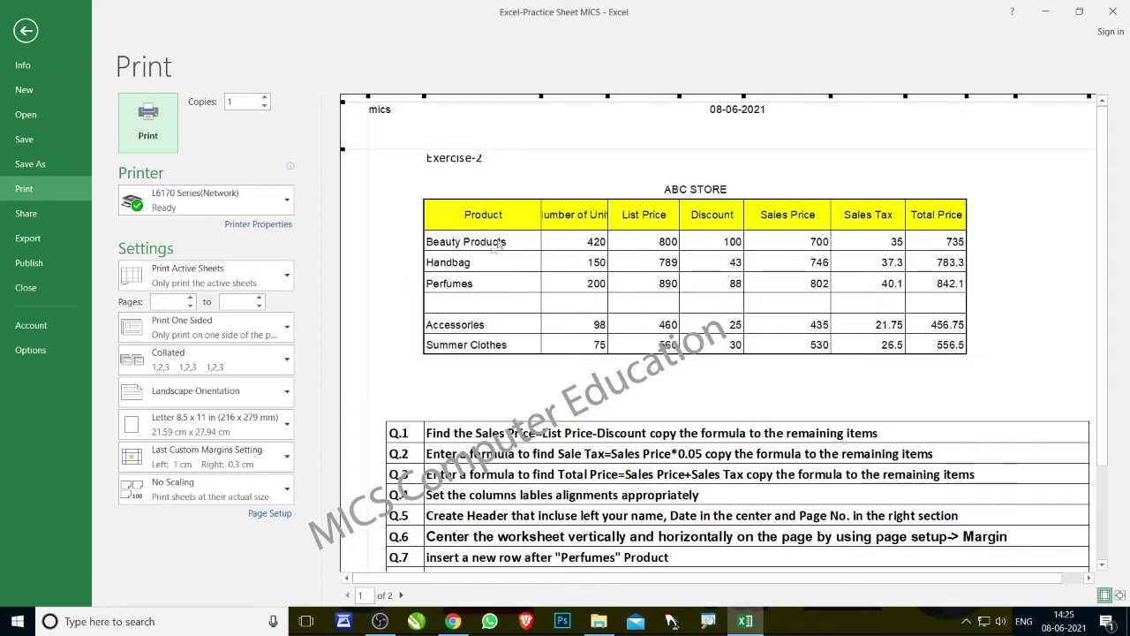
pyautogui.press('Escape')
pyautogui.moveTo(292, 284); pyautogui.dragTo(1008, 516)
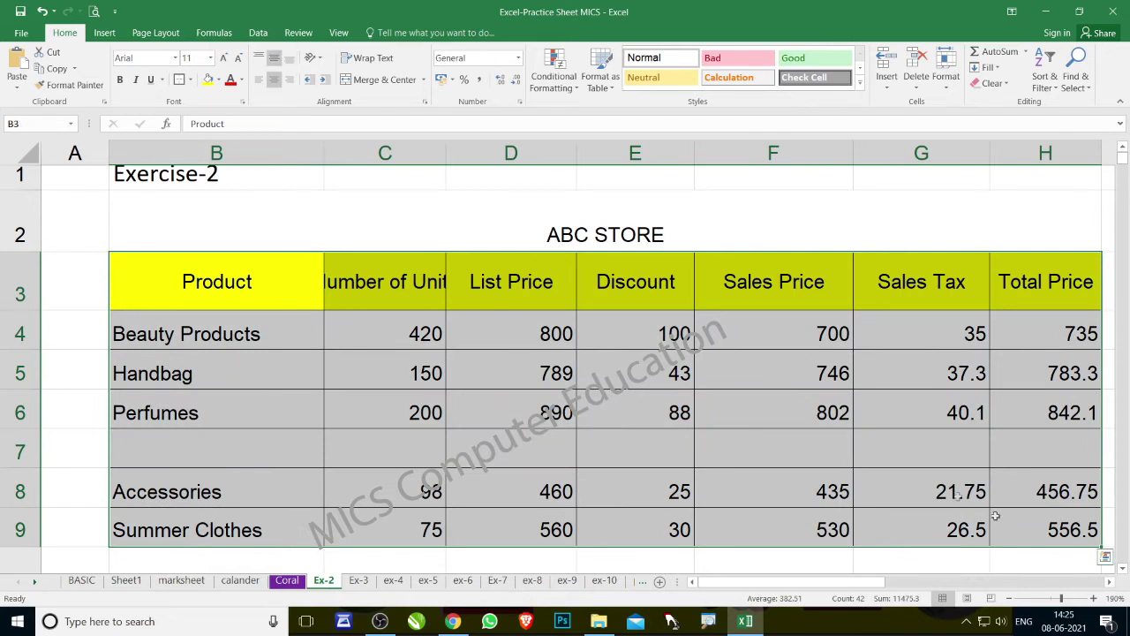
pyautogui.click(190, 80)
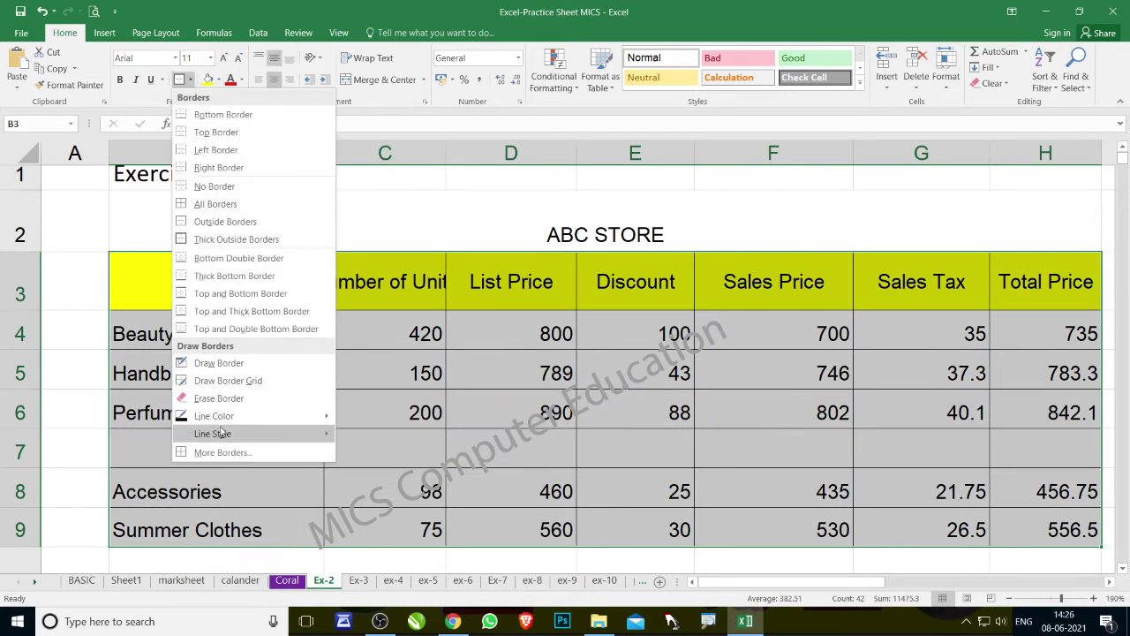
pyautogui.moveTo(224, 442)
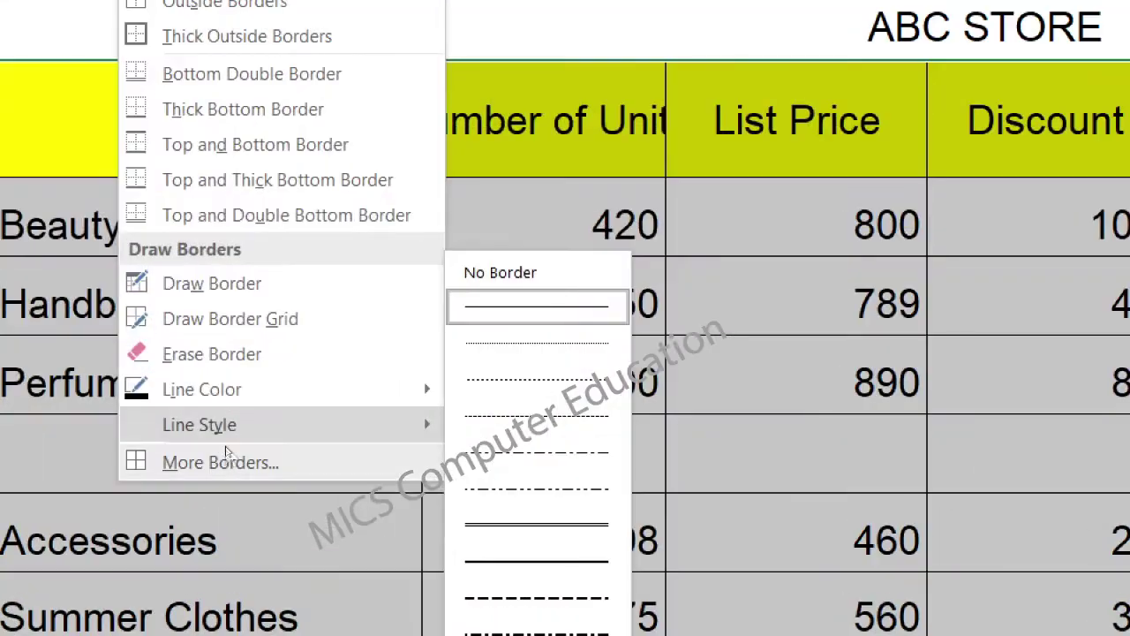
pyautogui.click(223, 452)
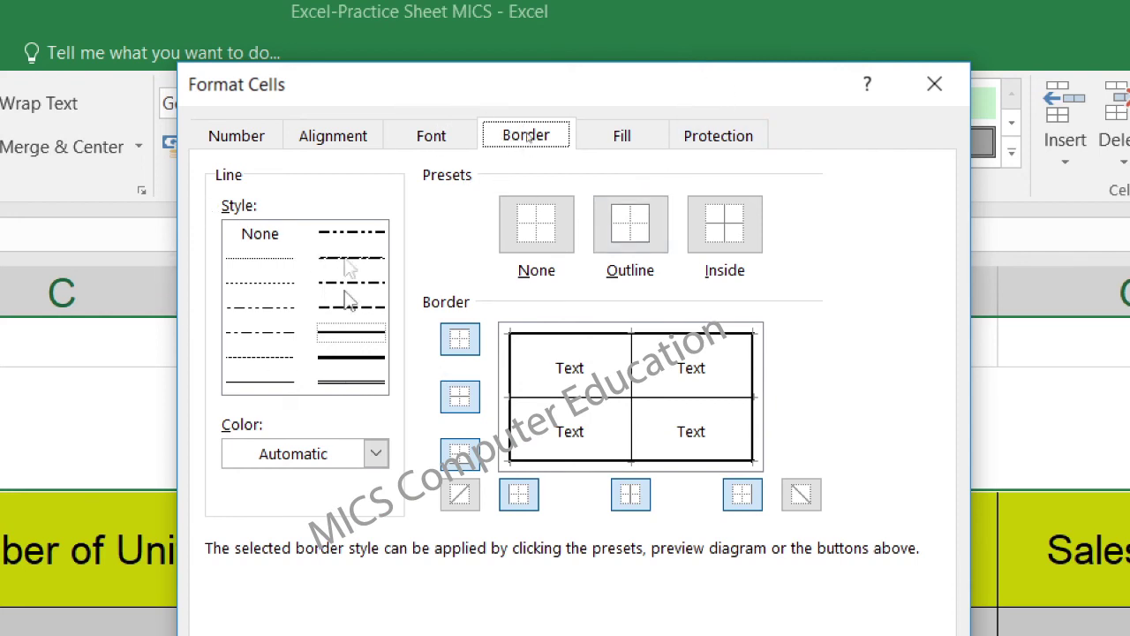
pyautogui.click(356, 235)
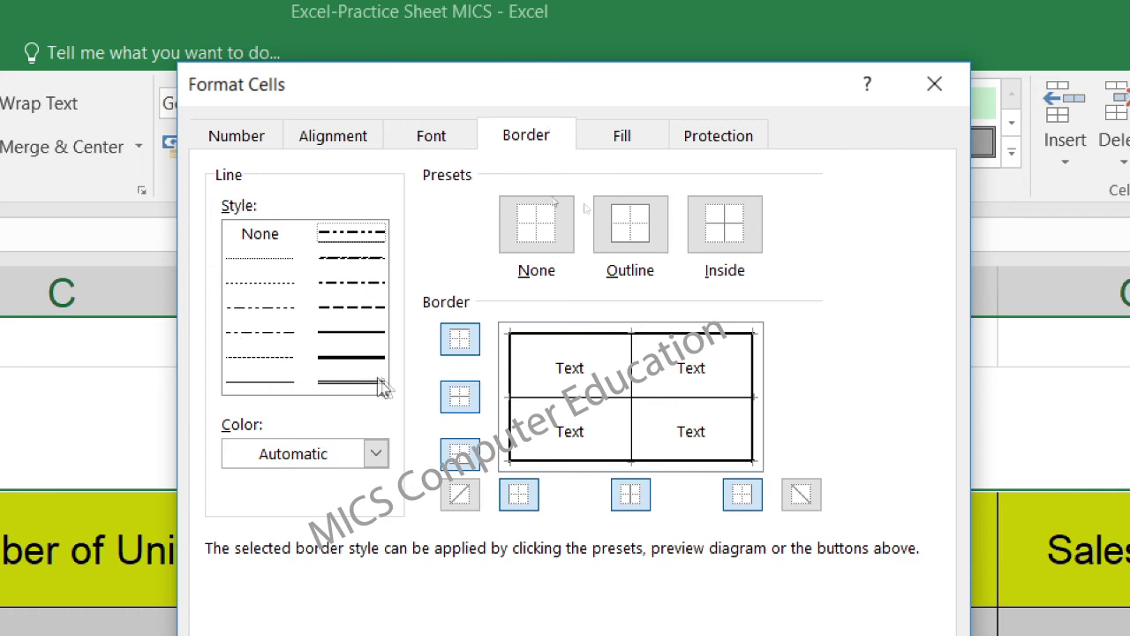
pyautogui.click(459, 399)
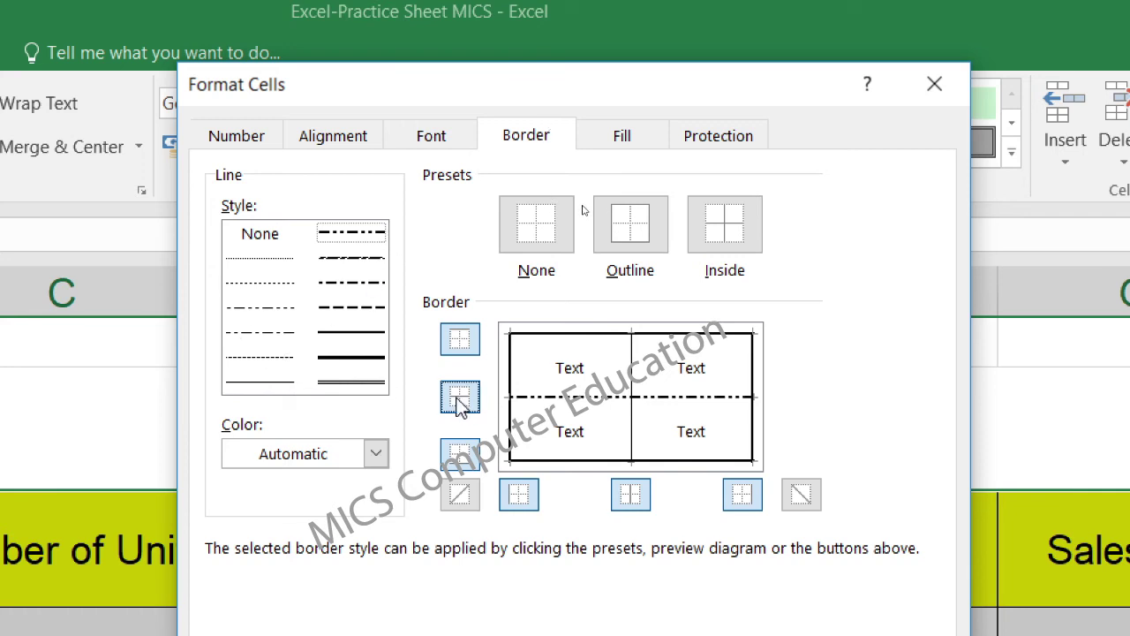
pyautogui.click(634, 500)
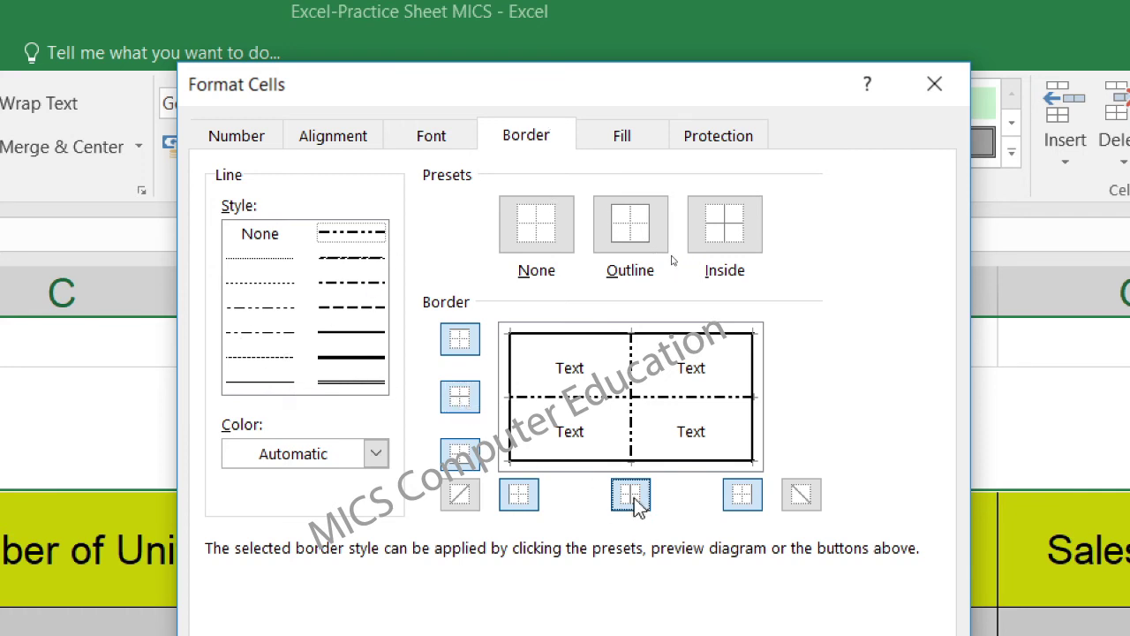
pyautogui.click(634, 496)
pyautogui.click(634, 496)
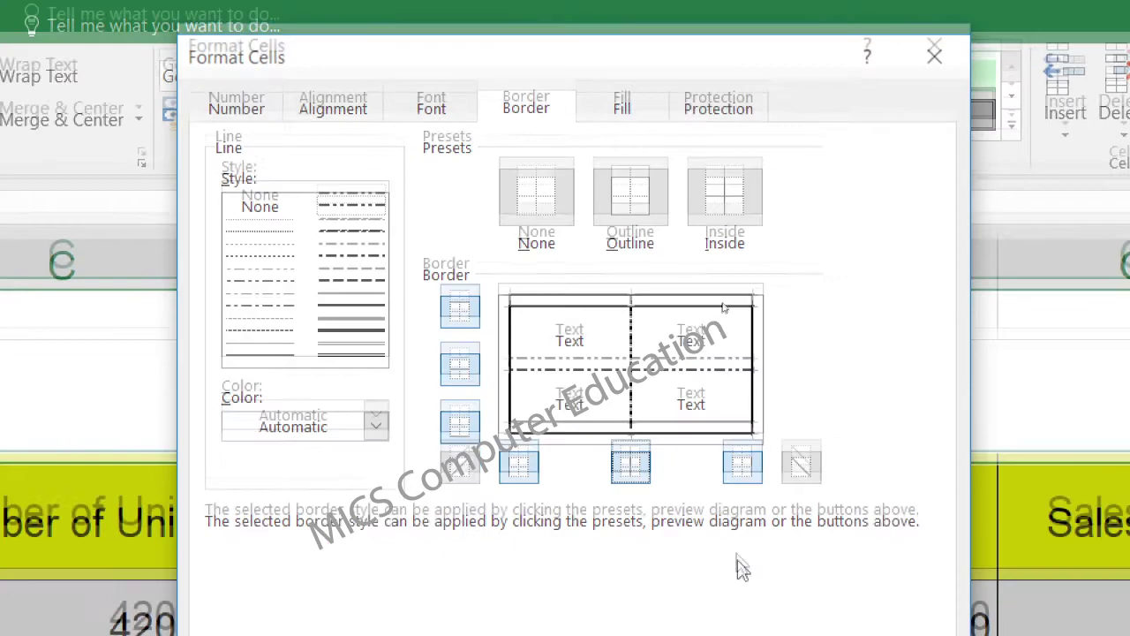
pyautogui.click(738, 554)
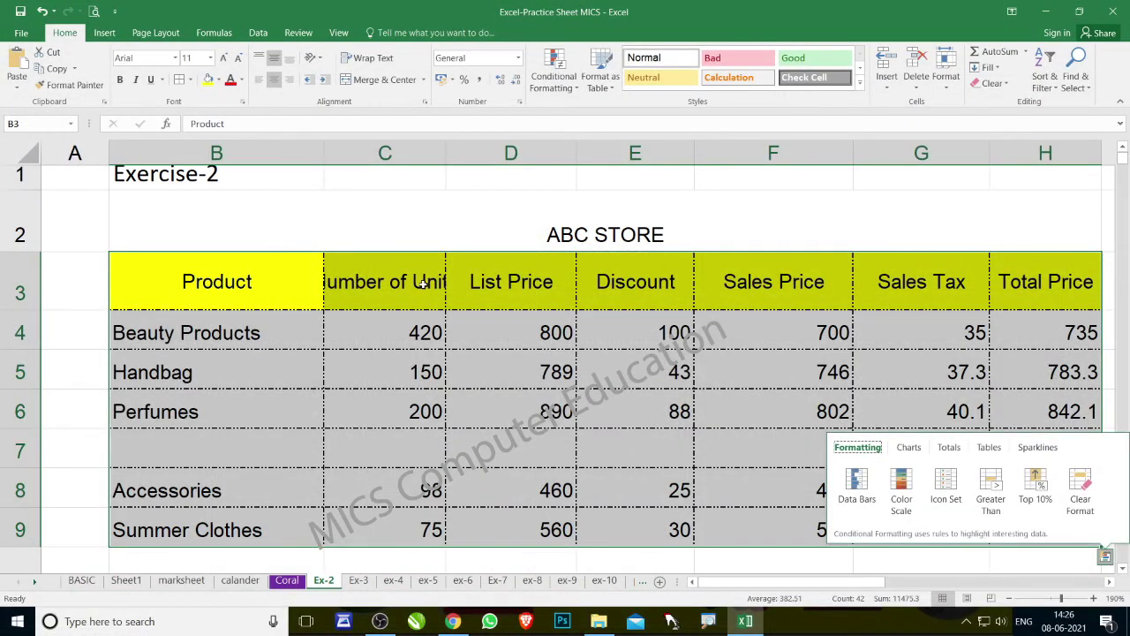
pyautogui.click(424, 283)
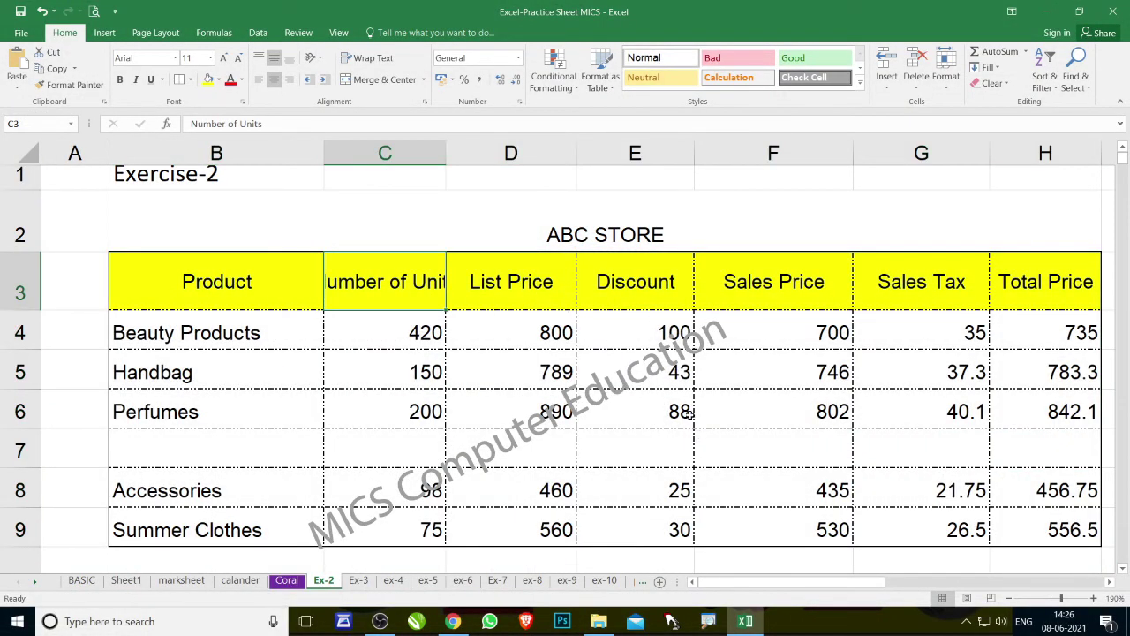
pyautogui.hotkey('ctrl', 'p')
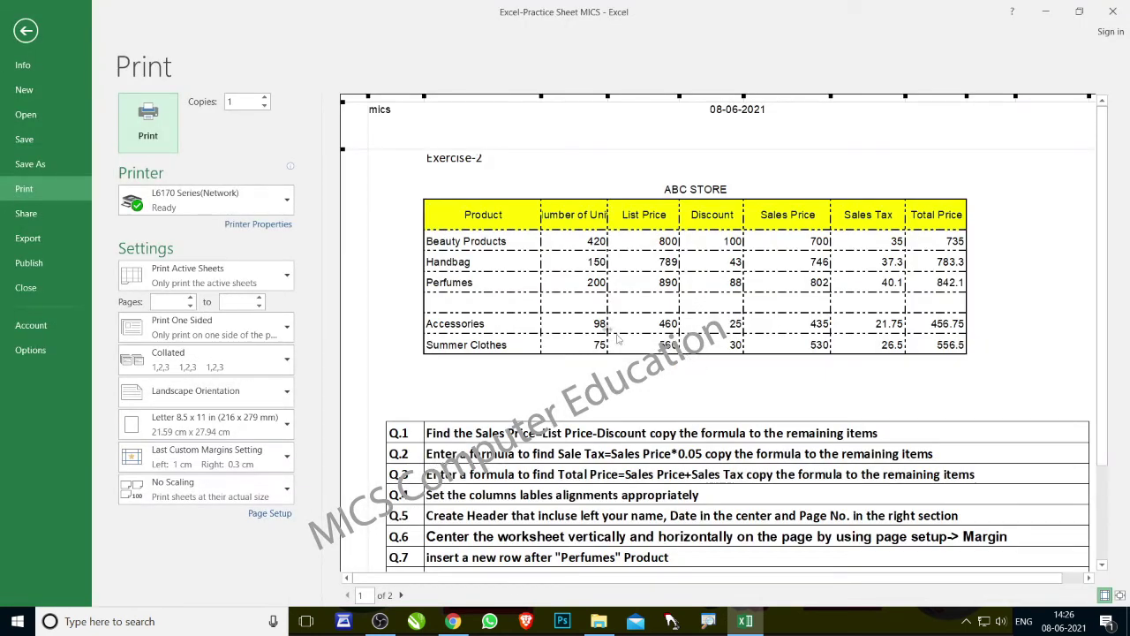
pyautogui.press('Escape')
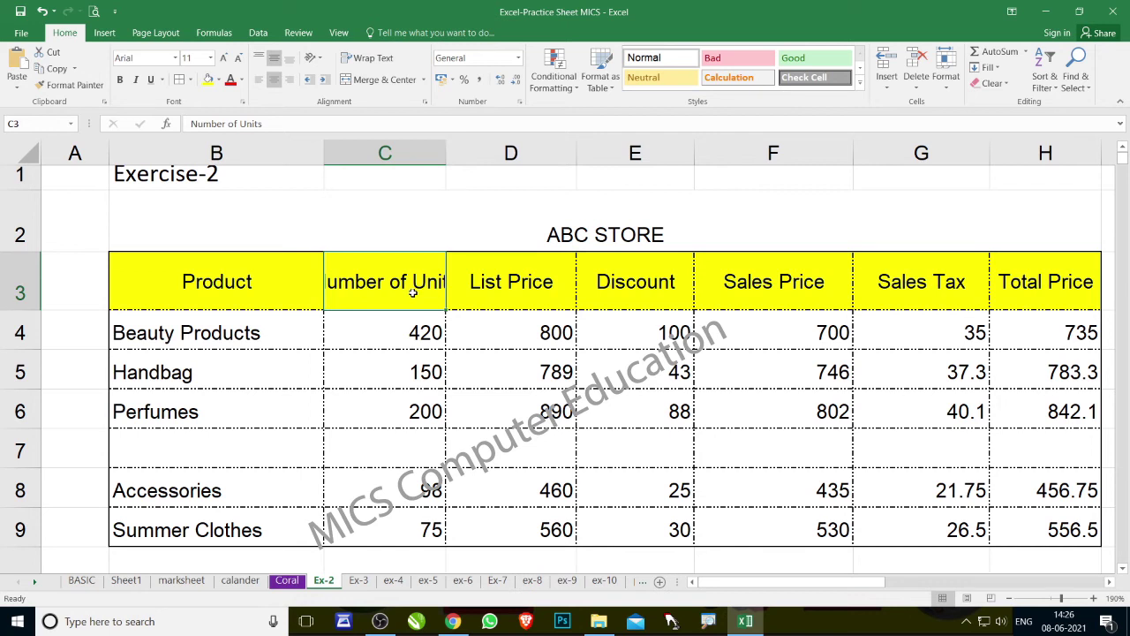
# Wrap the Number of Units header in C3 and narrow column C so it fits on two lines
pyautogui.click(366, 57)
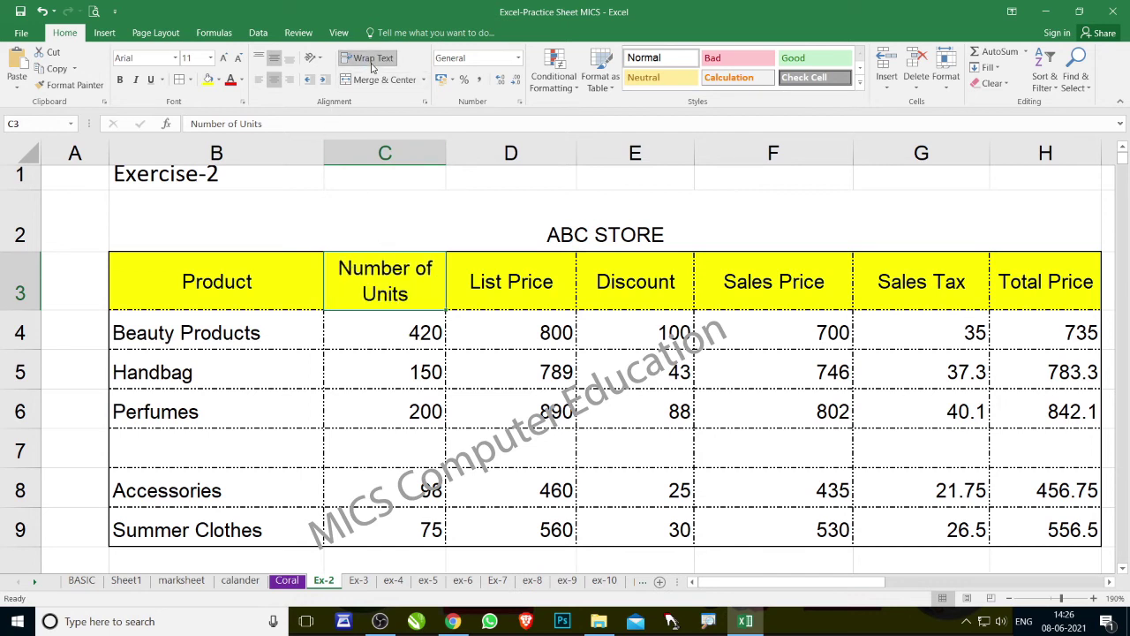
pyautogui.moveTo(445, 153); pyautogui.dragTo(505, 153)
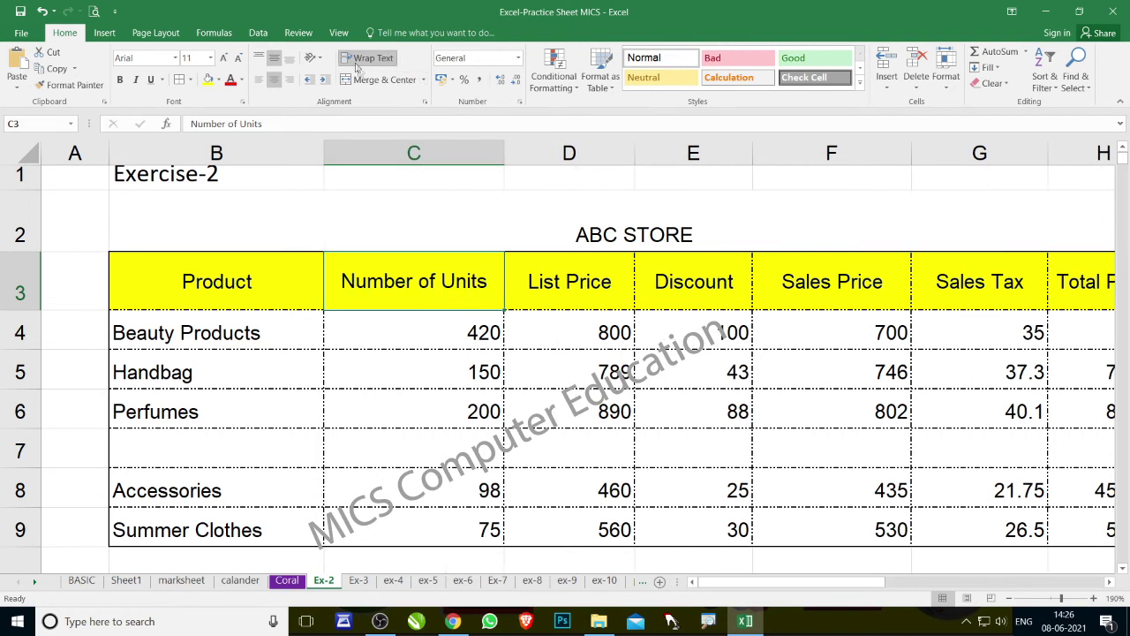
pyautogui.moveTo(507, 158); pyautogui.dragTo(442, 153)
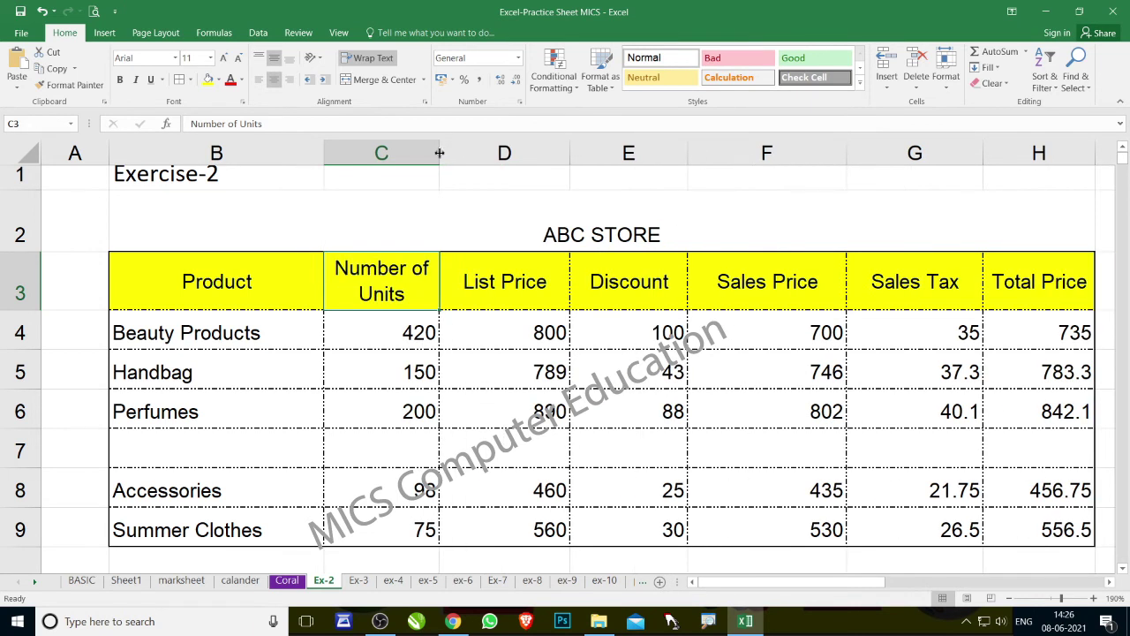
pyautogui.click(629, 284)
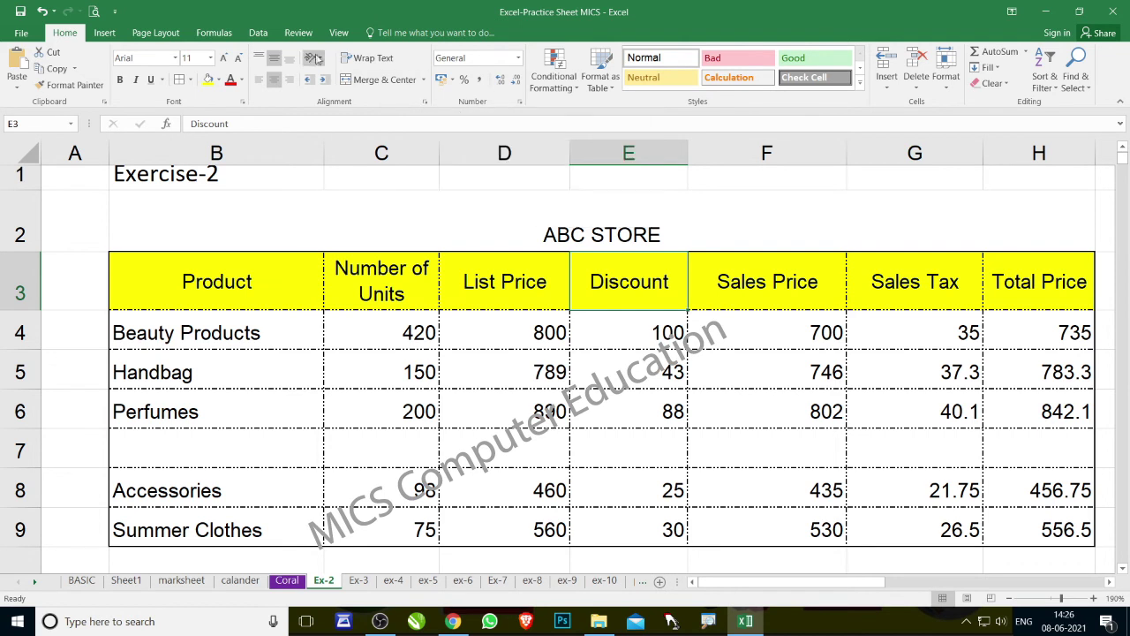
# Rotate the Discount label in E3 to read upward and make row 3 taller
pyautogui.click(320, 58)
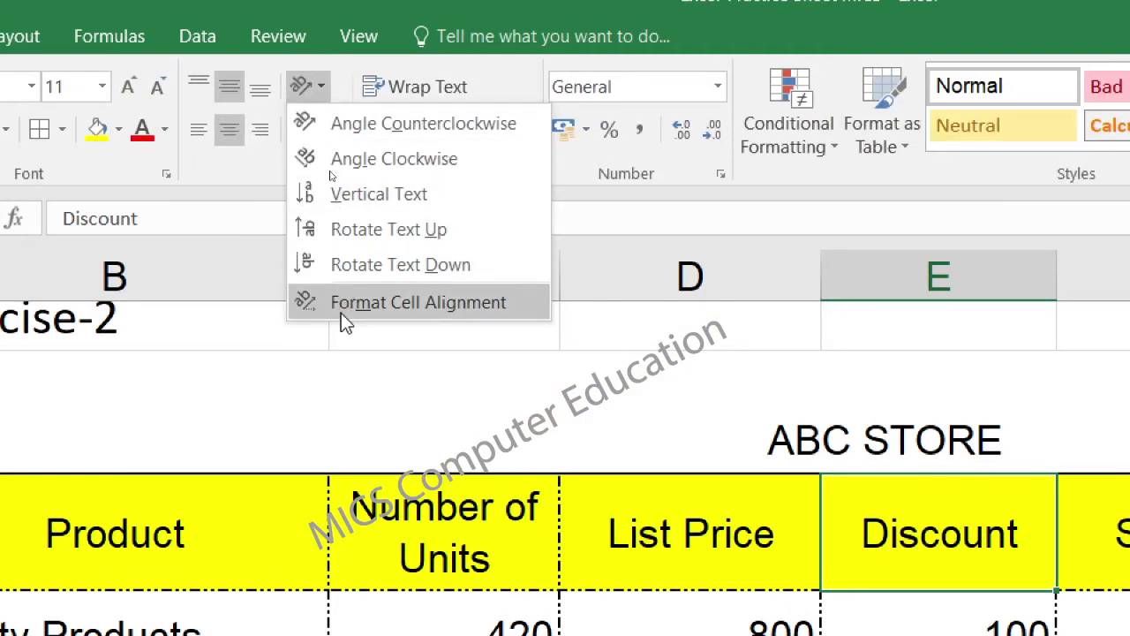
pyautogui.click(345, 229)
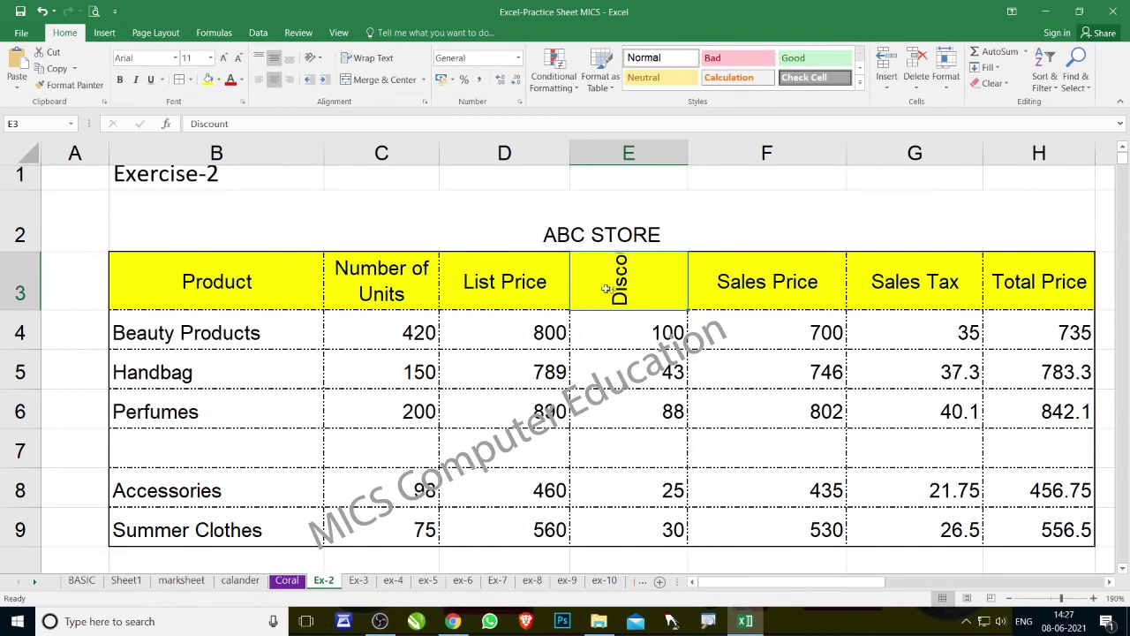
pyautogui.moveTo(39, 310); pyautogui.dragTo(37, 375)
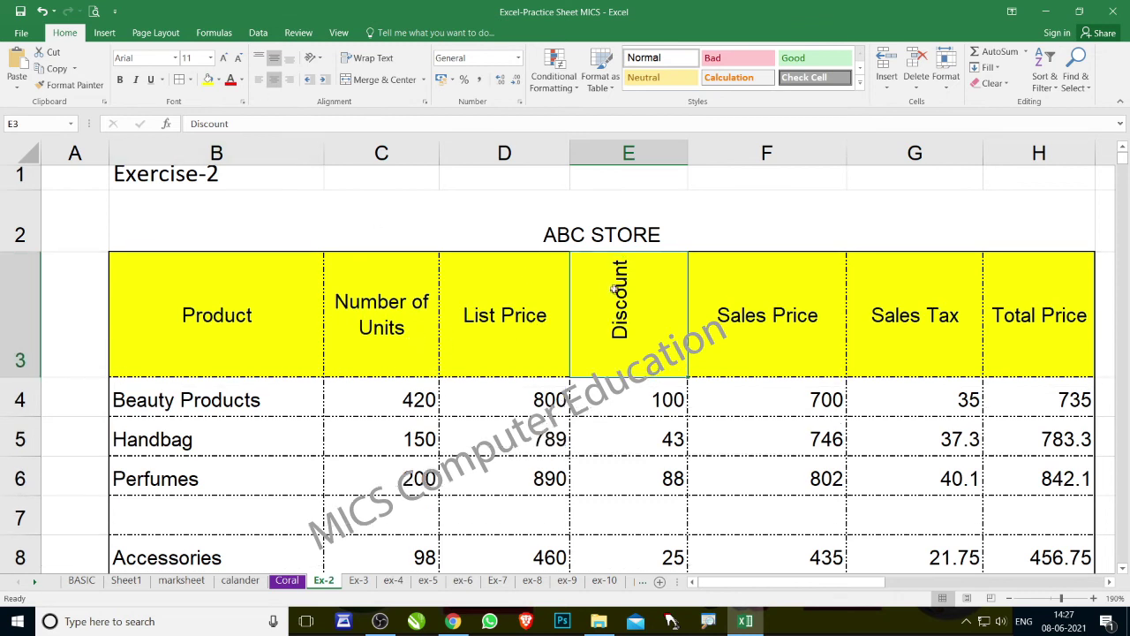
pyautogui.click(201, 125)
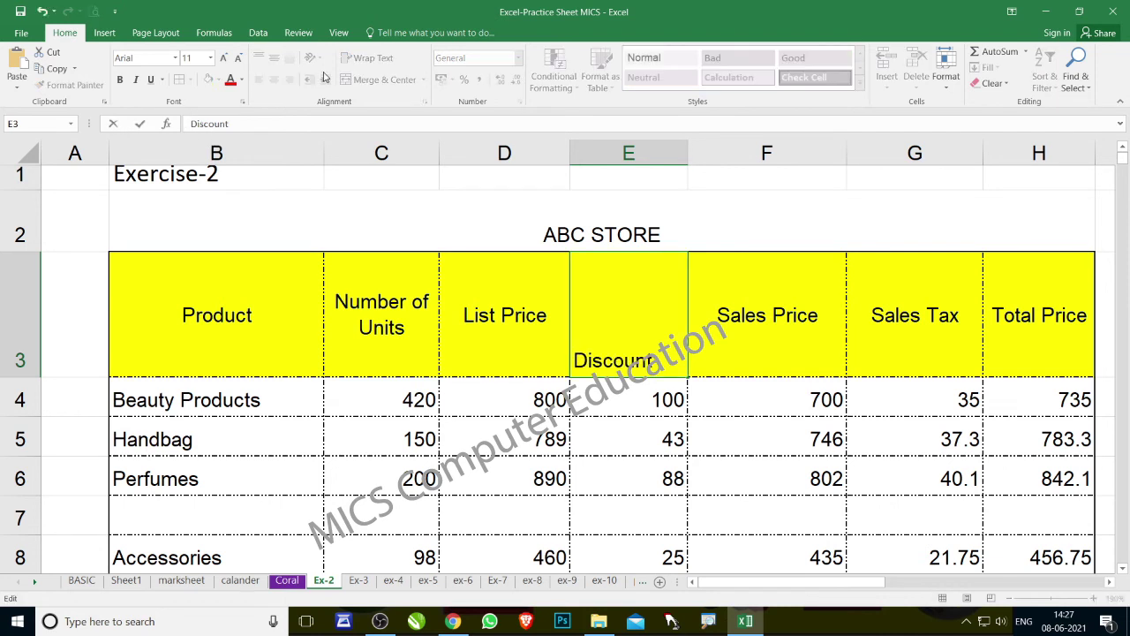
# Wrap the Total Price header in H3, narrow column H, and check the print preview
pyautogui.press('Return')
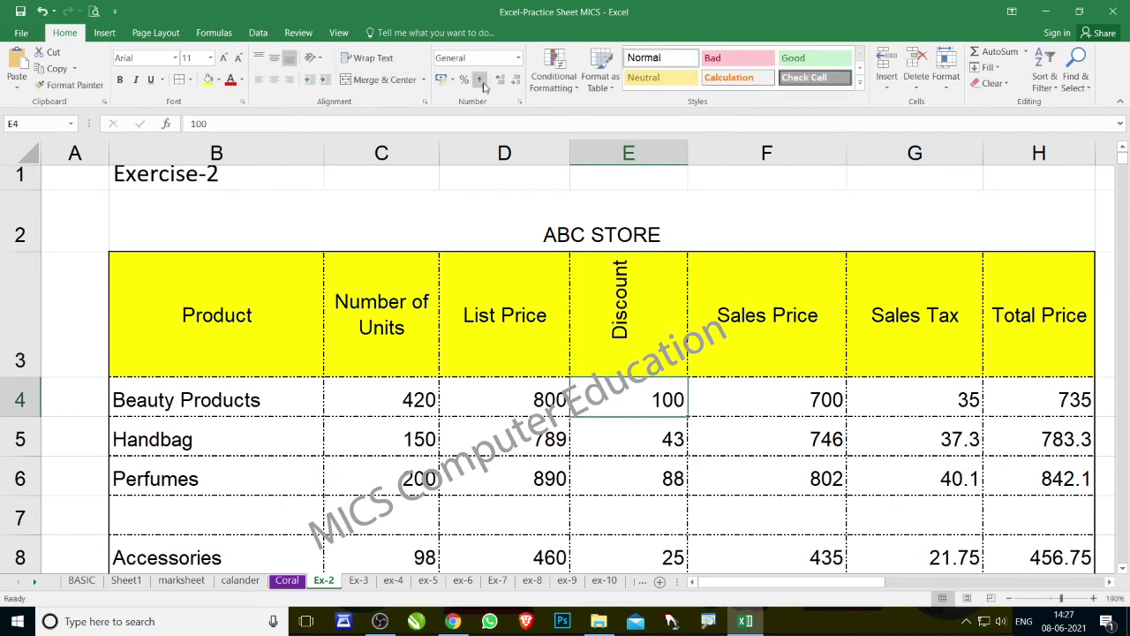
pyautogui.click(999, 268)
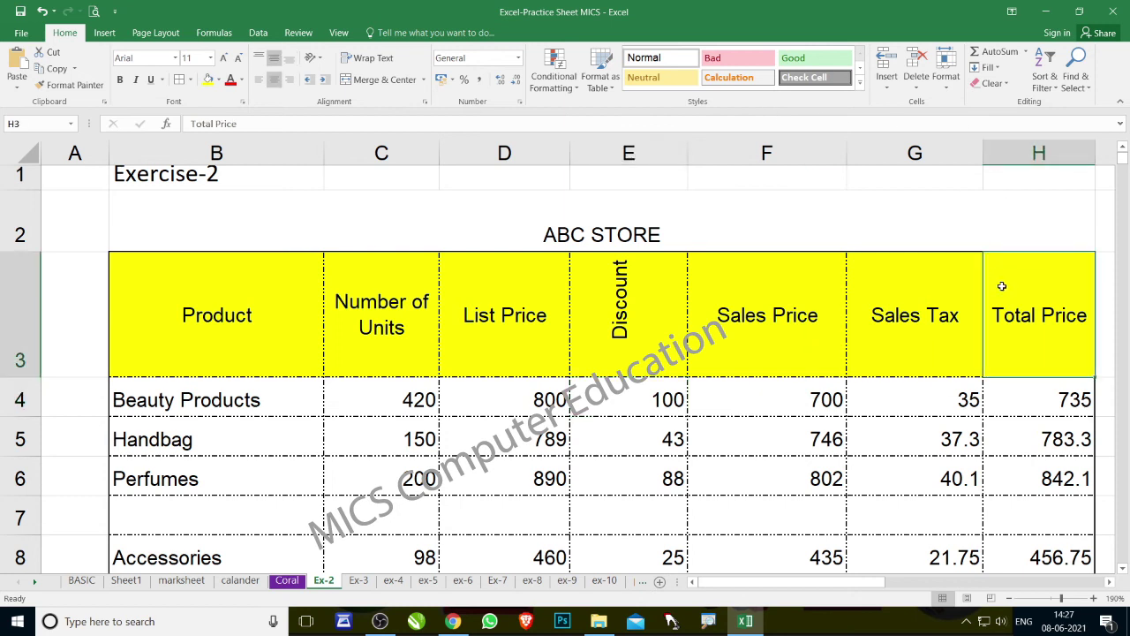
pyautogui.click(369, 58)
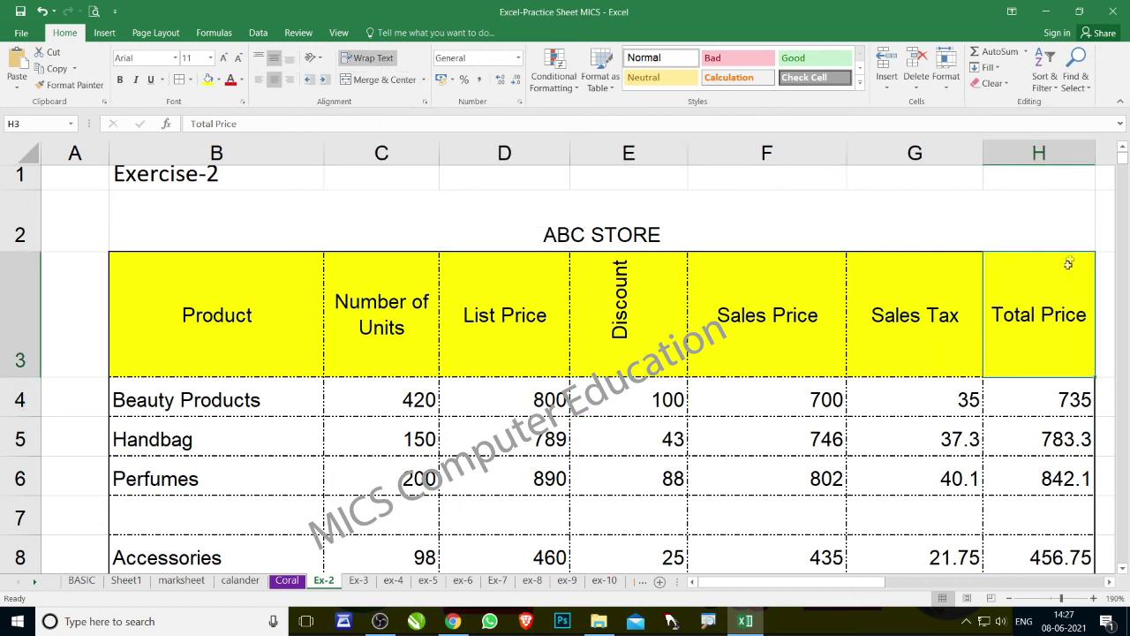
pyautogui.moveTo(1095, 155); pyautogui.dragTo(1077, 154)
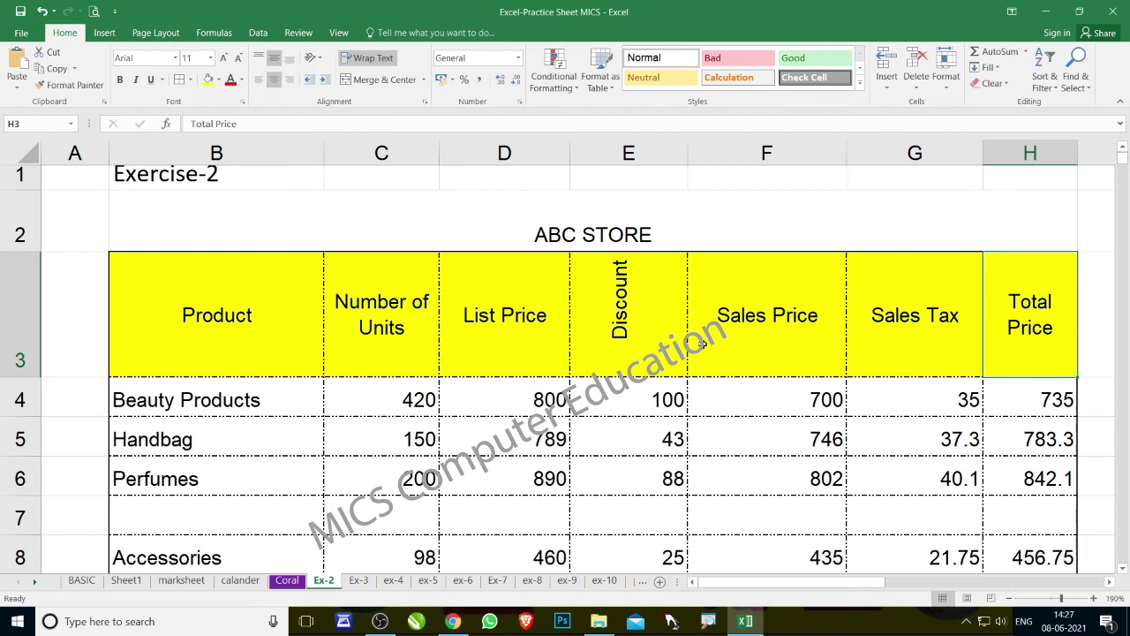
pyautogui.hotkey('ctrl', 'p')
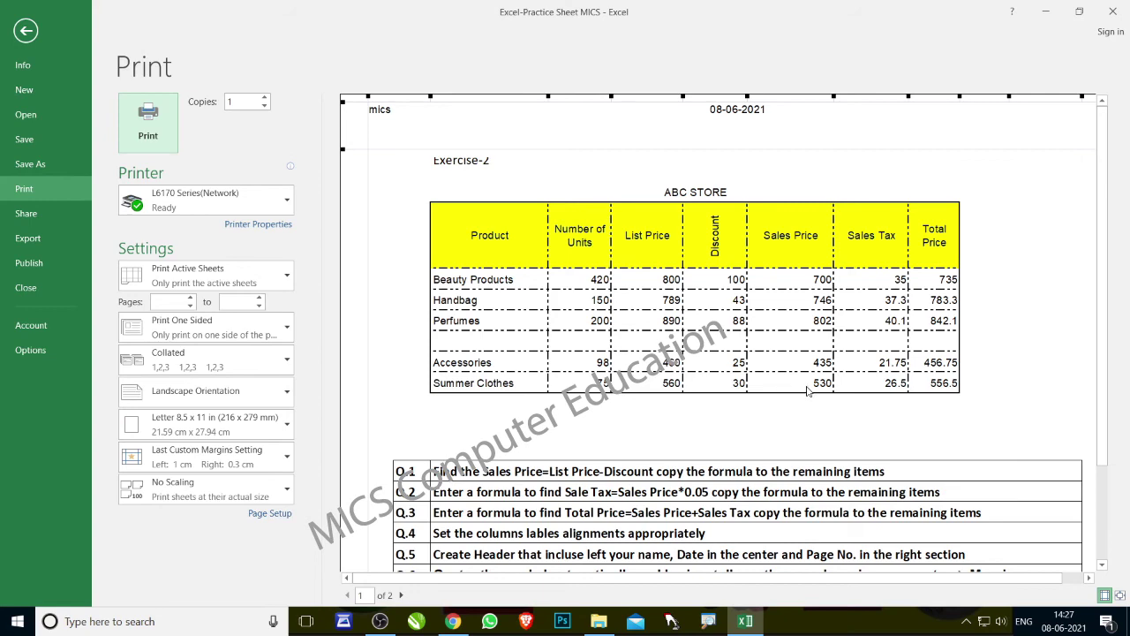
pyautogui.press('Escape')
pyautogui.scroll(-1, 327, 472)
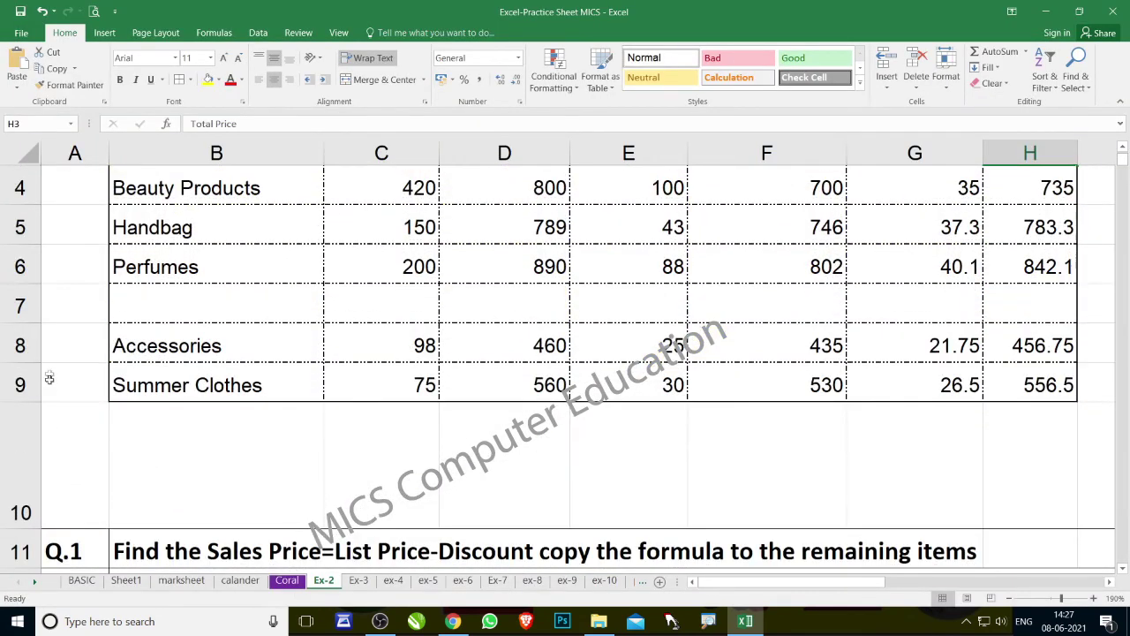
# Delete the empty row 7 between Perfumes and Accessories
pyautogui.moveTo(133, 302)
pyautogui.mouseDown()
pyautogui.moveTo(872, 302)
pyautogui.moveTo(184, 306)
pyautogui.mouseUp()
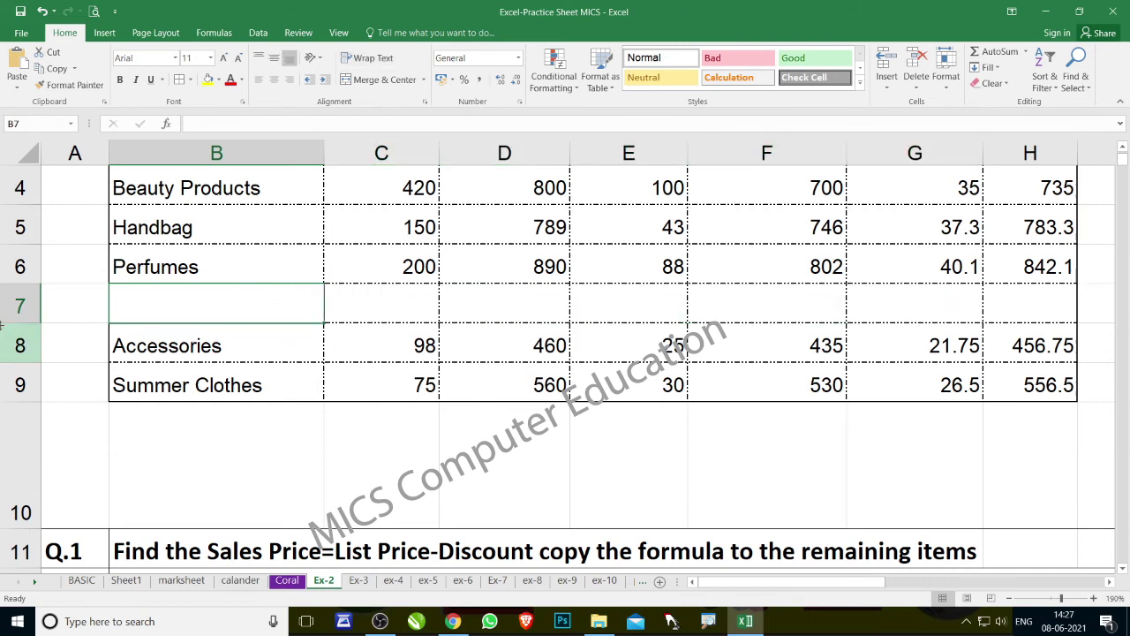
pyautogui.rightClick(19, 306)
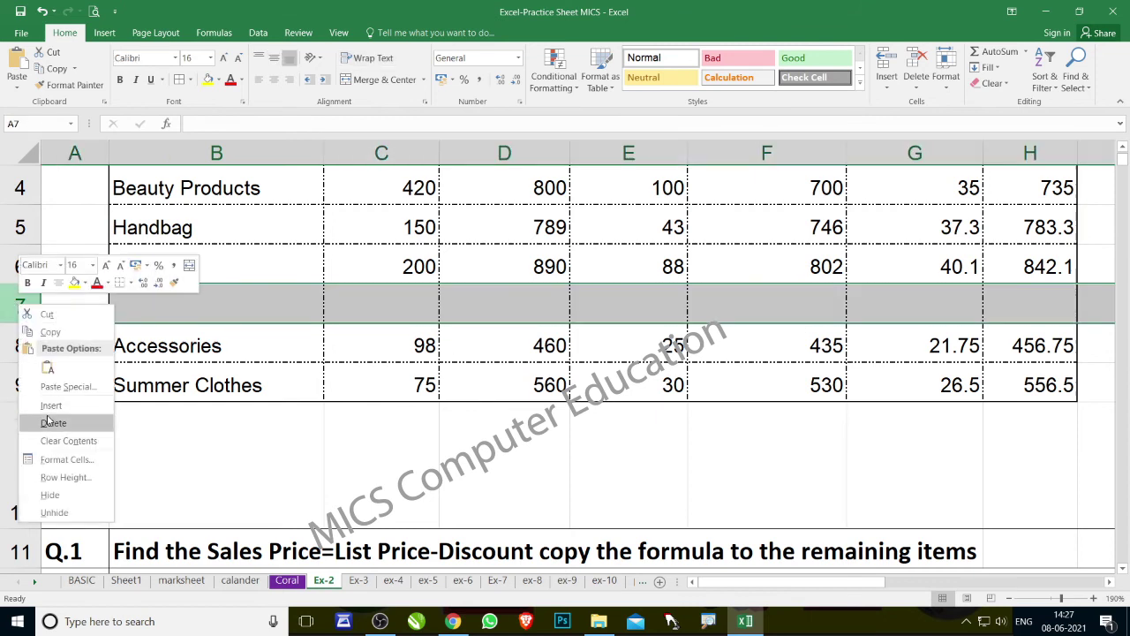
pyautogui.click(53, 423)
pyautogui.scroll(1, 628, 403)
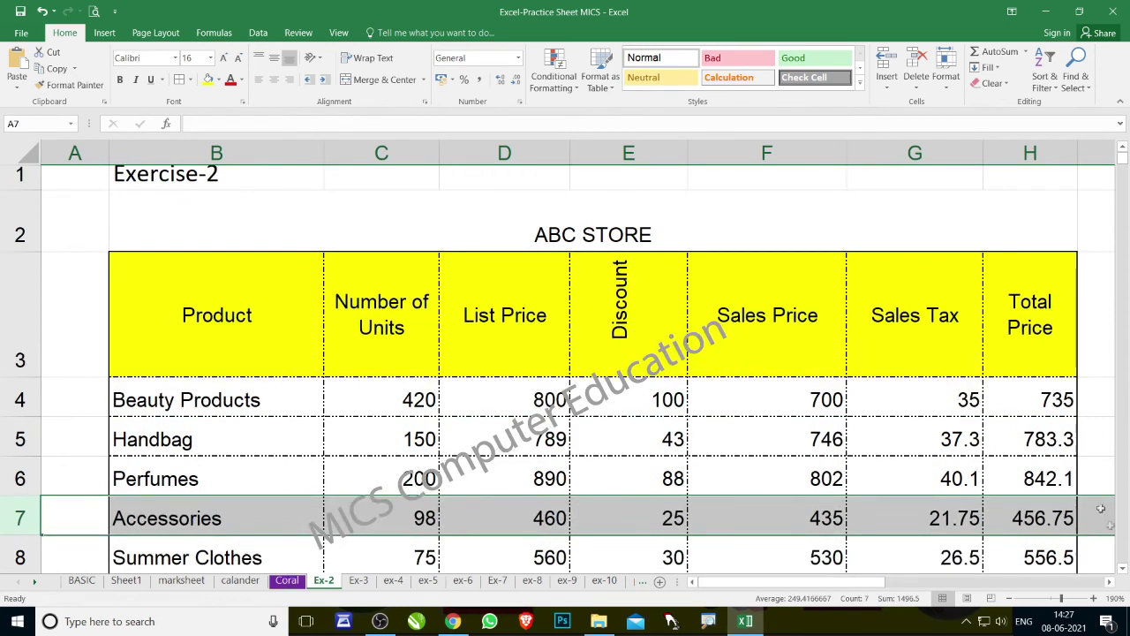
# Check the Total Price formula in H6, then select the header cells B3:H3
pyautogui.click(1123, 568)
pyautogui.click(1123, 568)
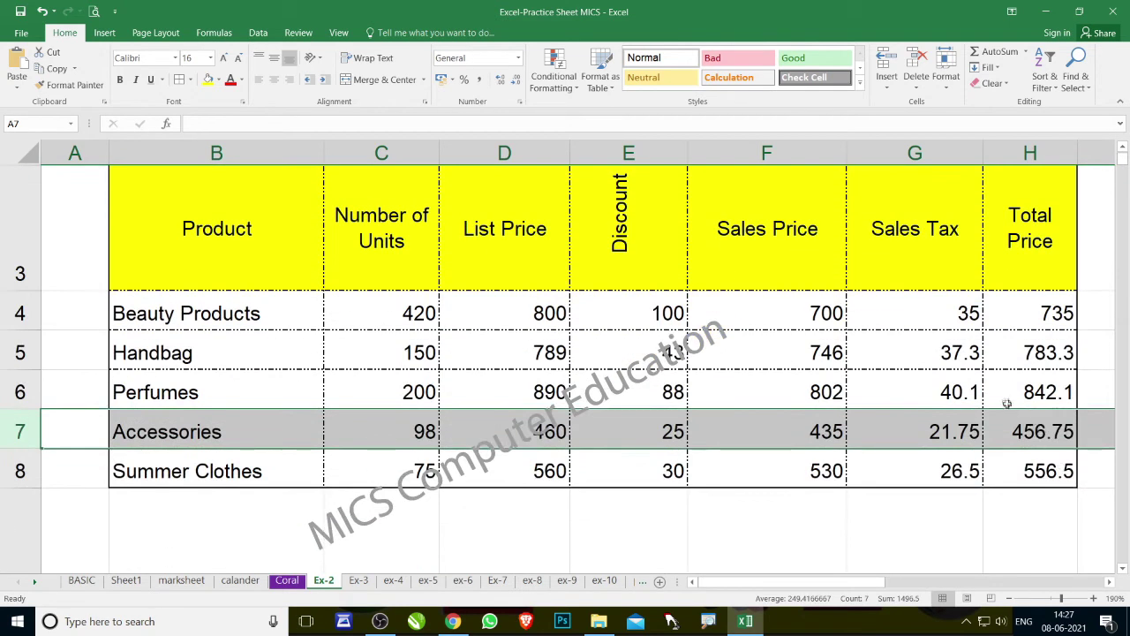
pyautogui.click(1041, 393)
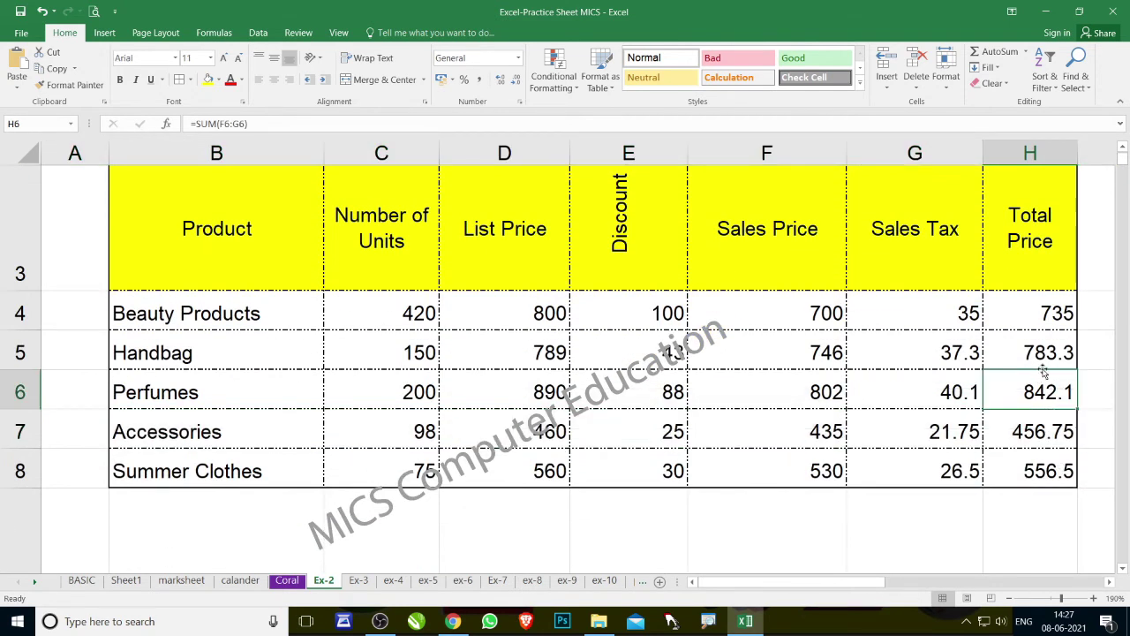
pyautogui.click(77, 274)
pyautogui.moveTo(203, 253); pyautogui.dragTo(1030, 247)
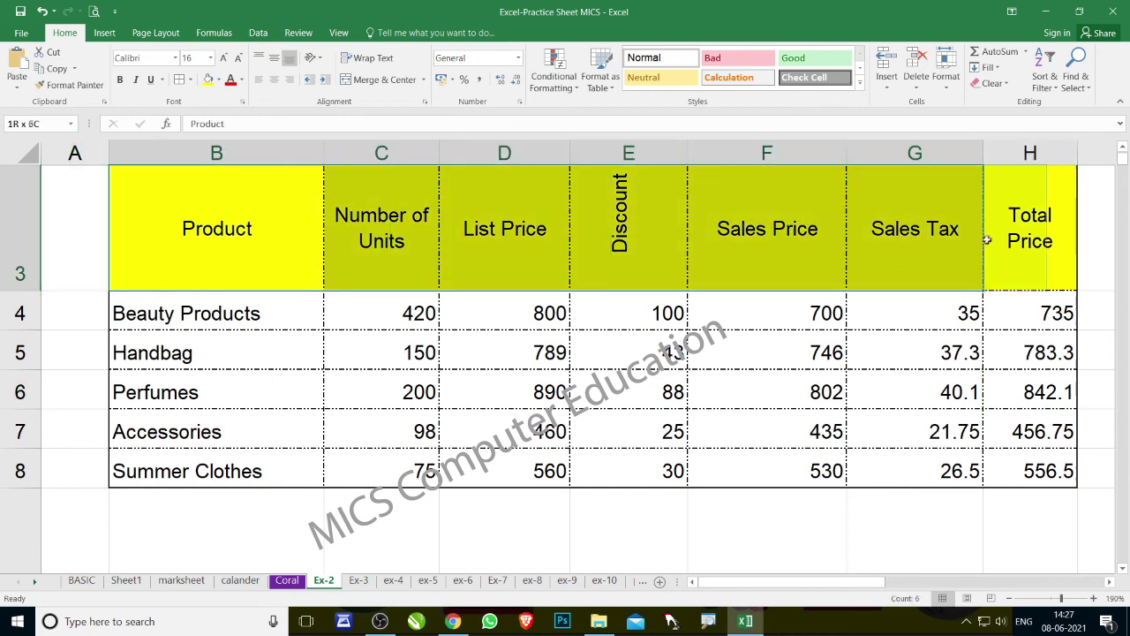
# Make the header row B3:H3 bold and select the ABC STORE title cell
pyautogui.click(121, 80)
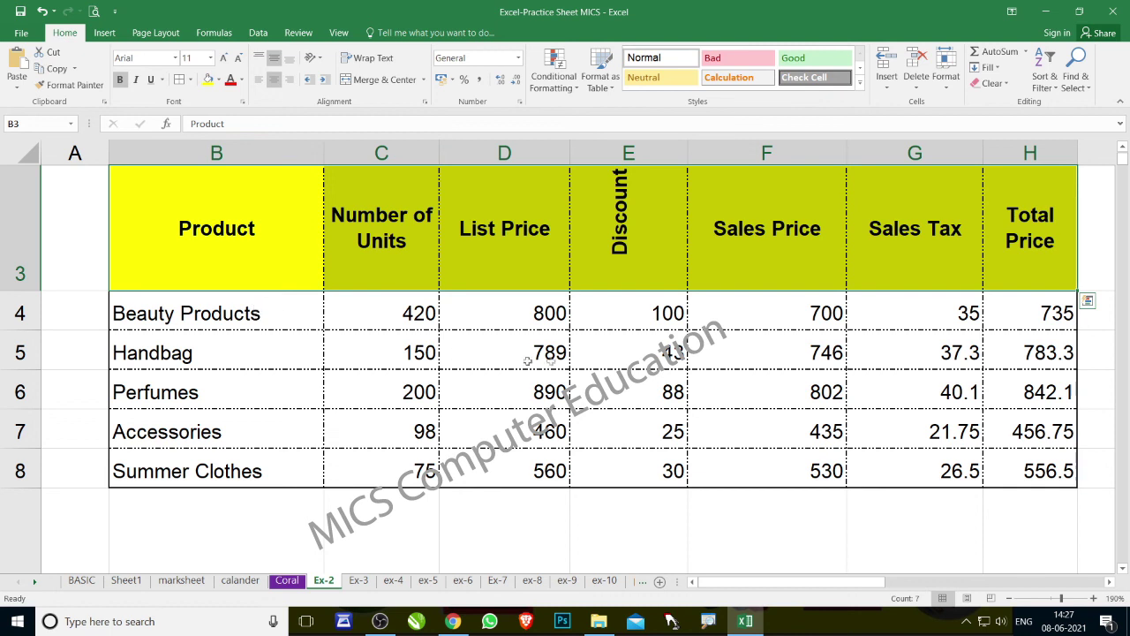
pyautogui.click(1123, 147)
pyautogui.click(1034, 194)
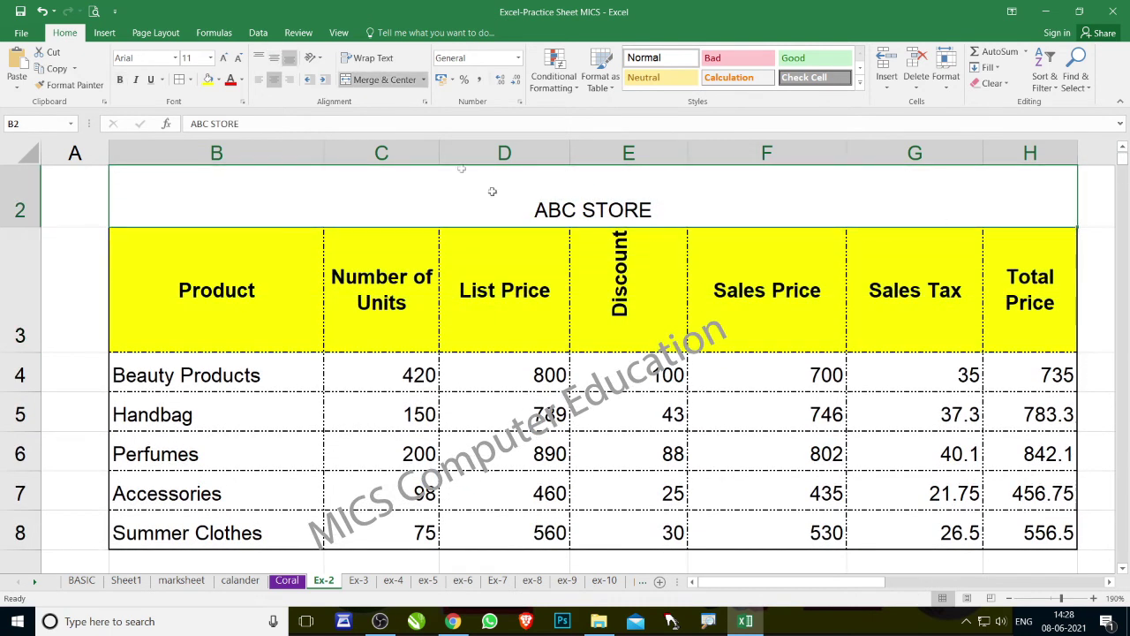
# Make the ABC STORE title bold at 16 pt, then check the Sales Price formula in F6
pyautogui.click(121, 79)
pyautogui.click(223, 59)
pyautogui.click(223, 59)
pyautogui.click(223, 58)
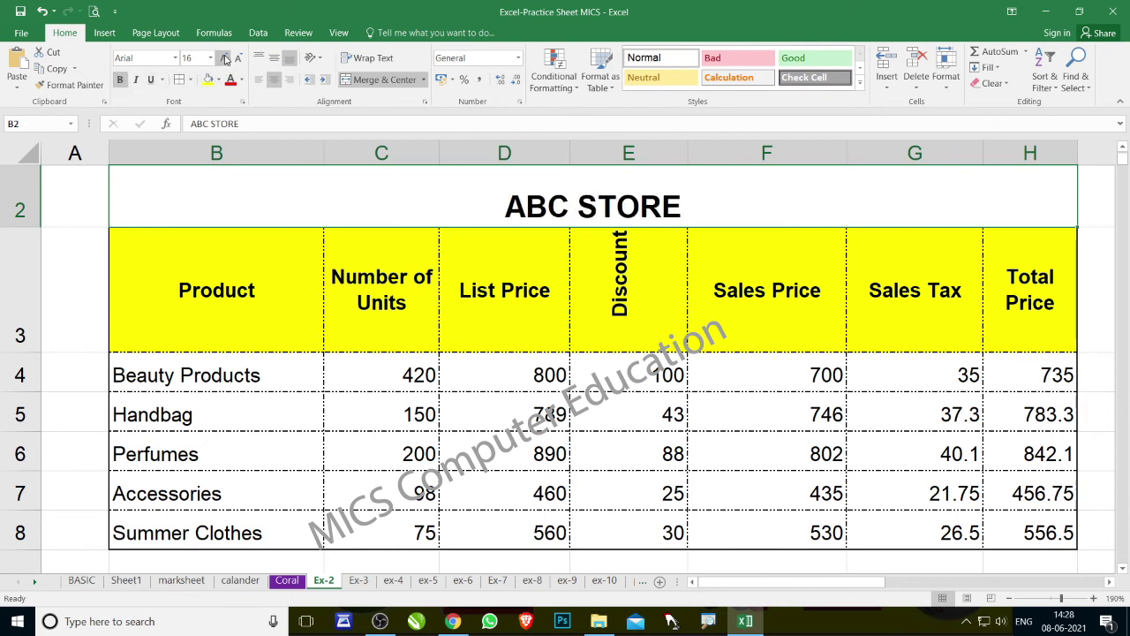
pyautogui.click(752, 452)
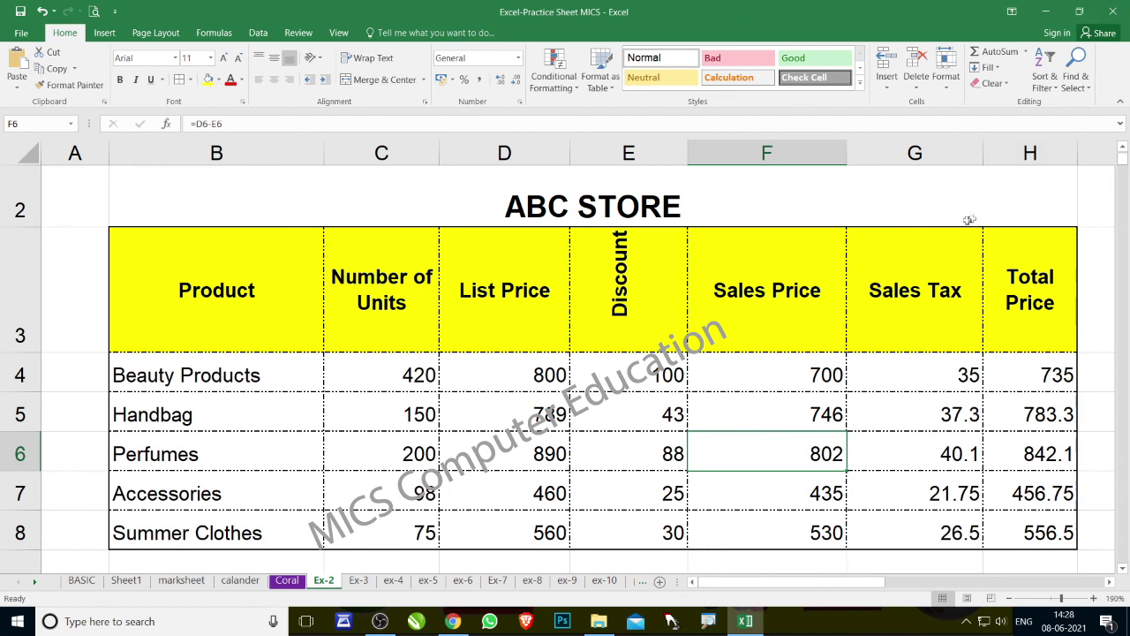
pyautogui.click(823, 525)
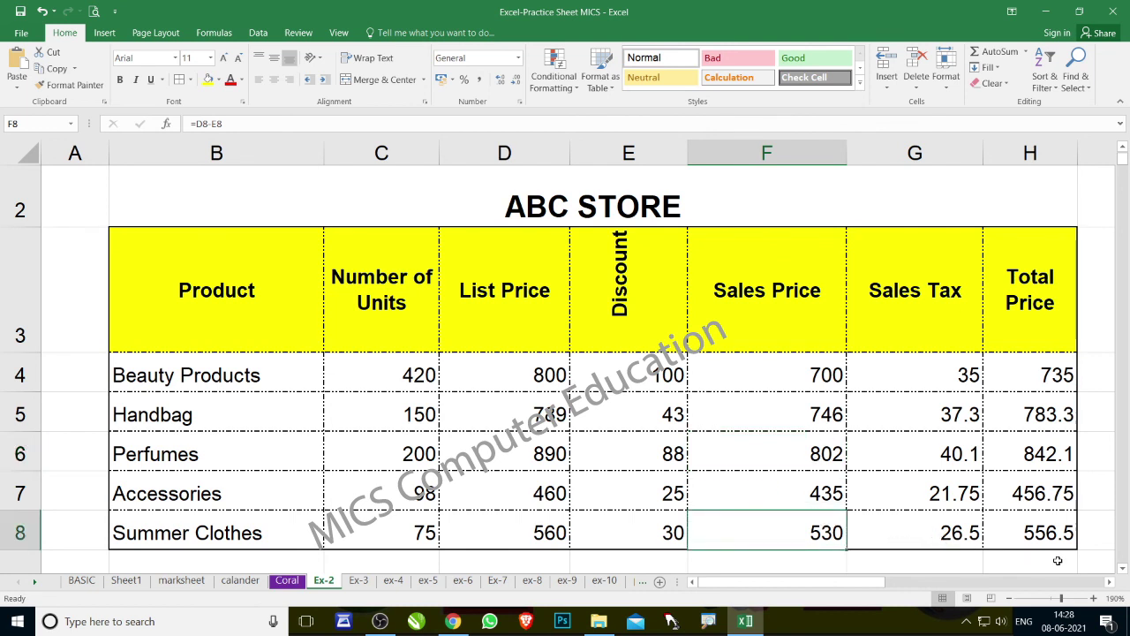